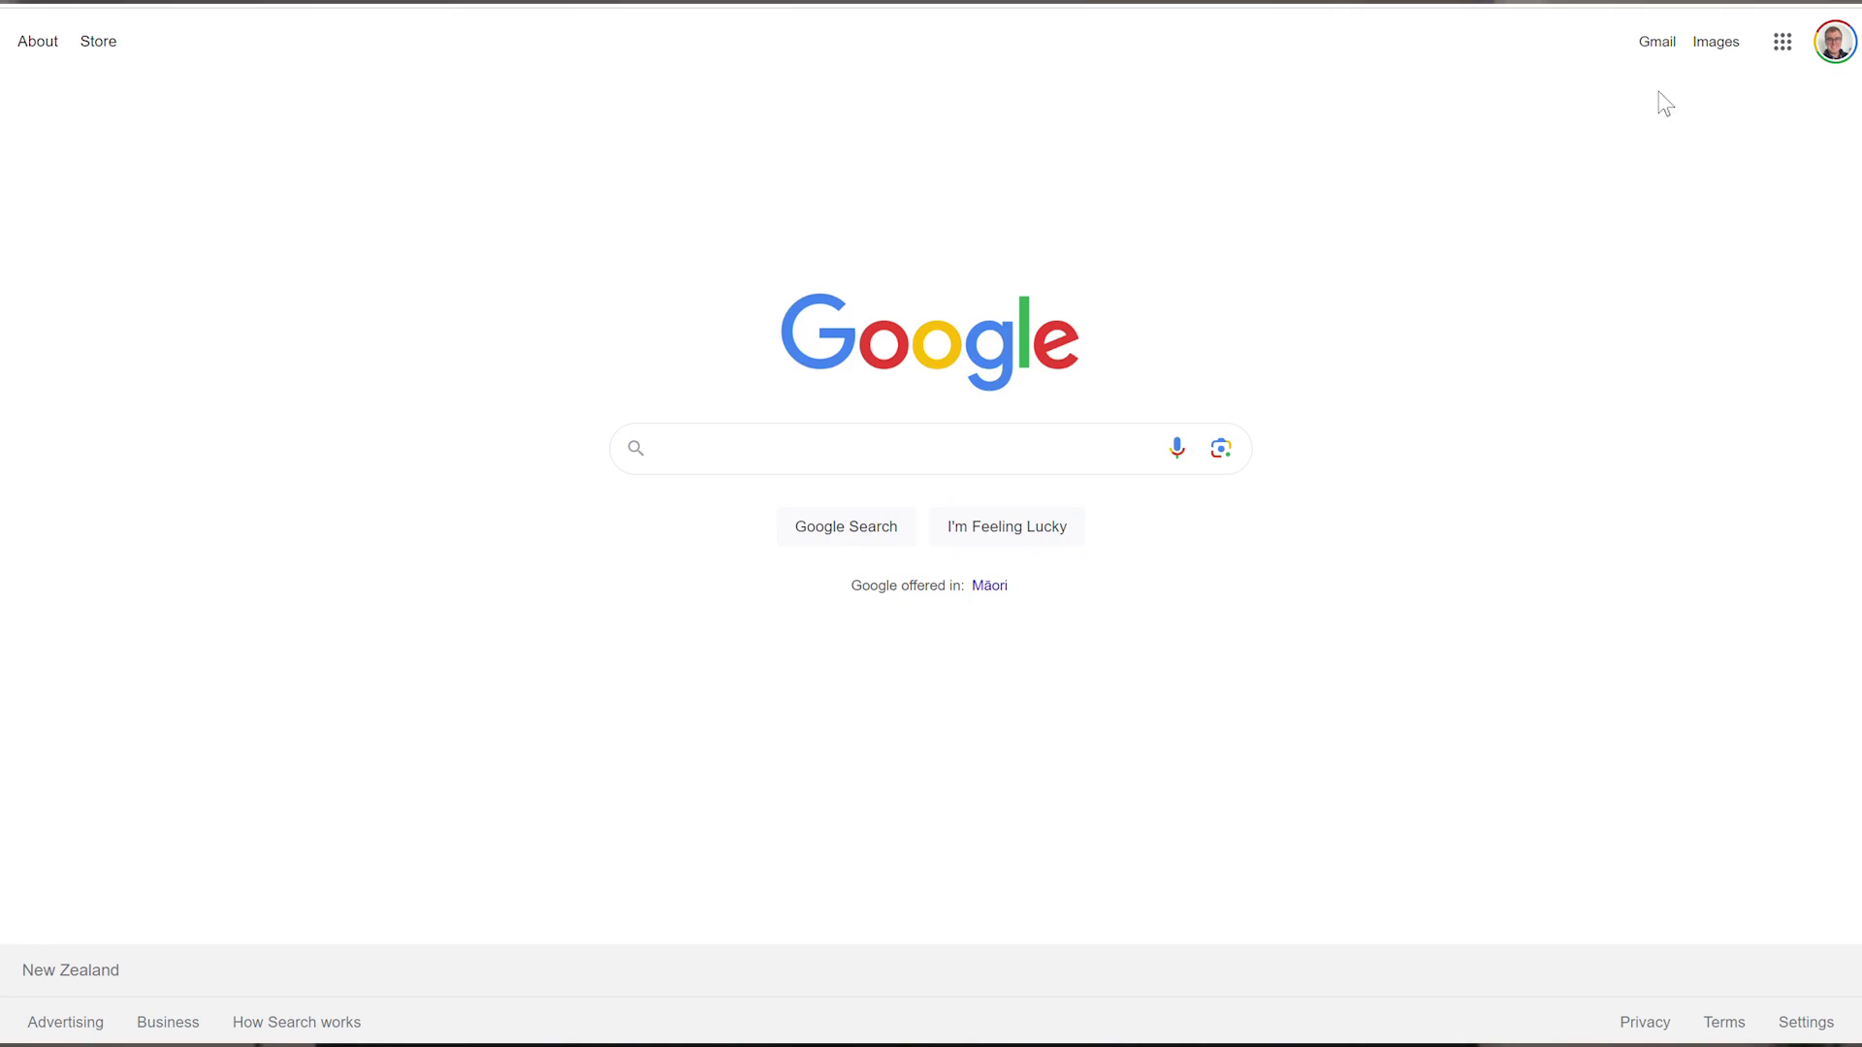
Open Google Sheets from the Google apps launcher and create a new blank spreadsheet
click(1782, 41)
scroll(1685, 308, down, 9)
click(1562, 145)
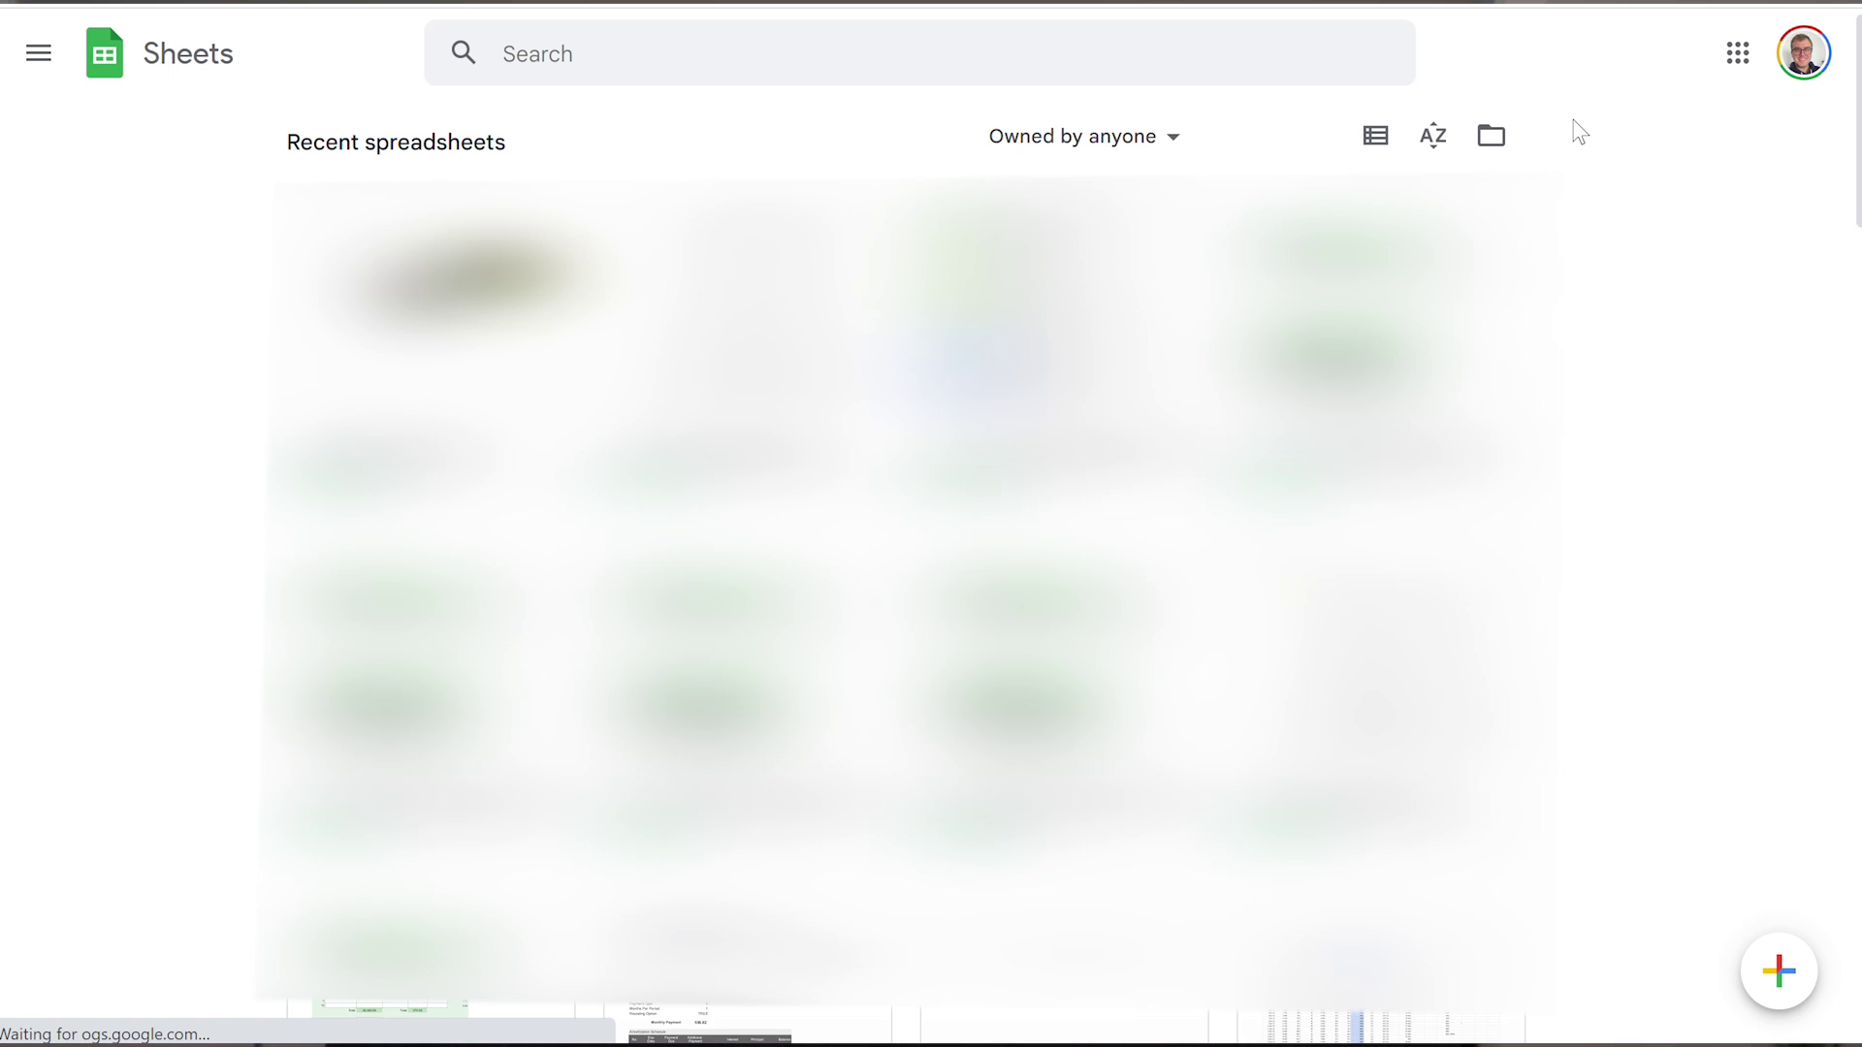
mouse_move(1775, 986)
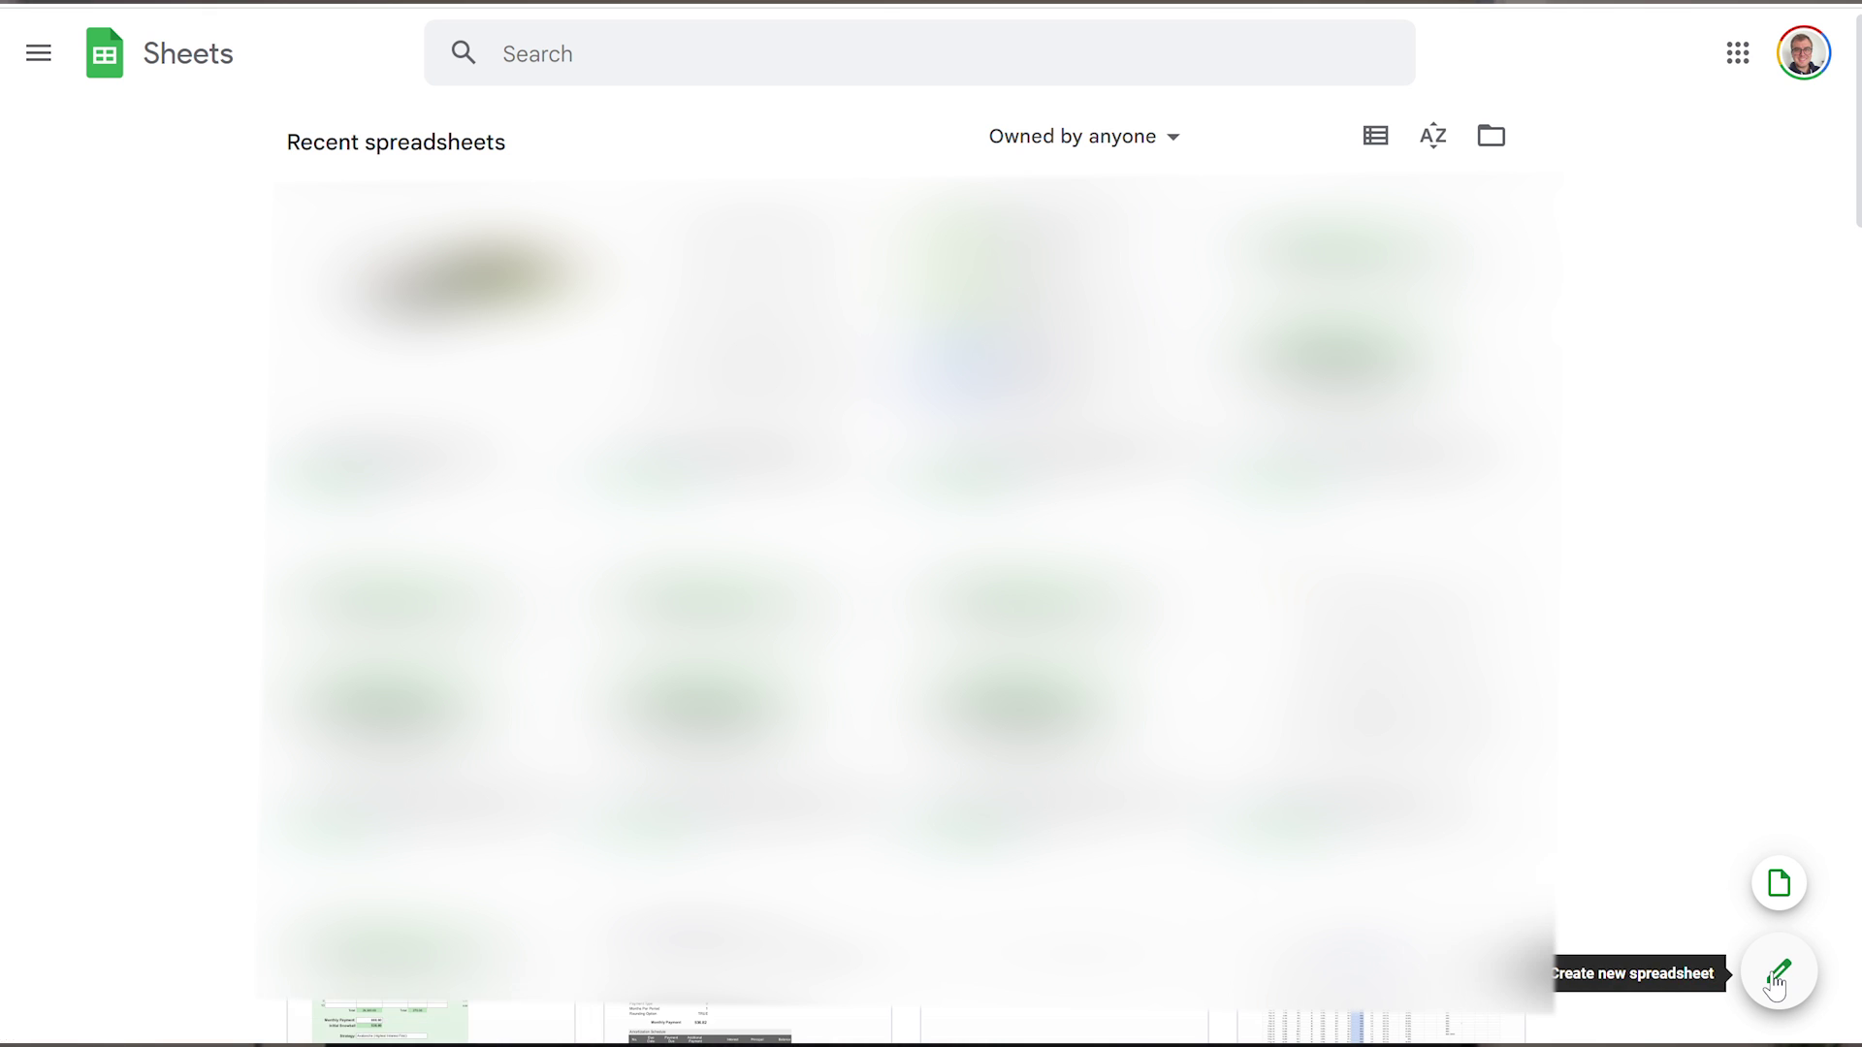
click(1792, 972)
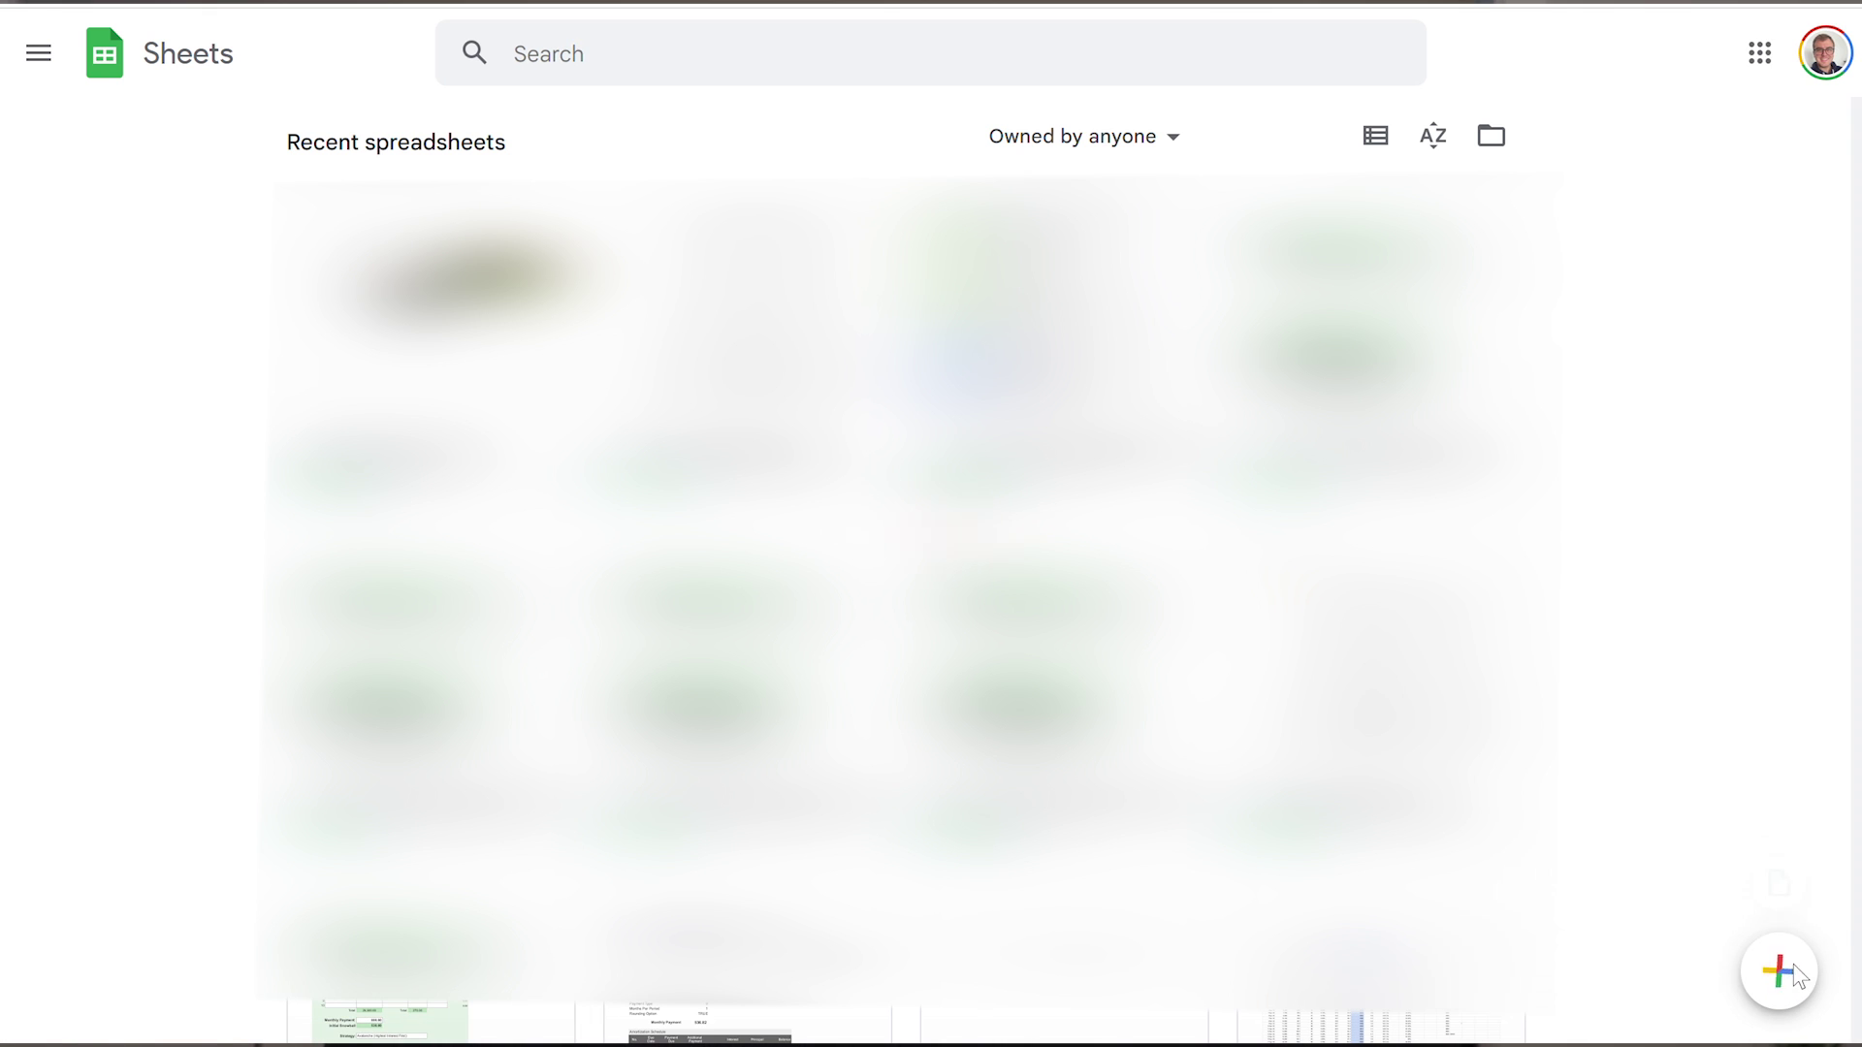
Type Loan Amount, Loan Interest Rate, Term (yrs) and Installments Per Year down cells A1 to A4
click(786, 682)
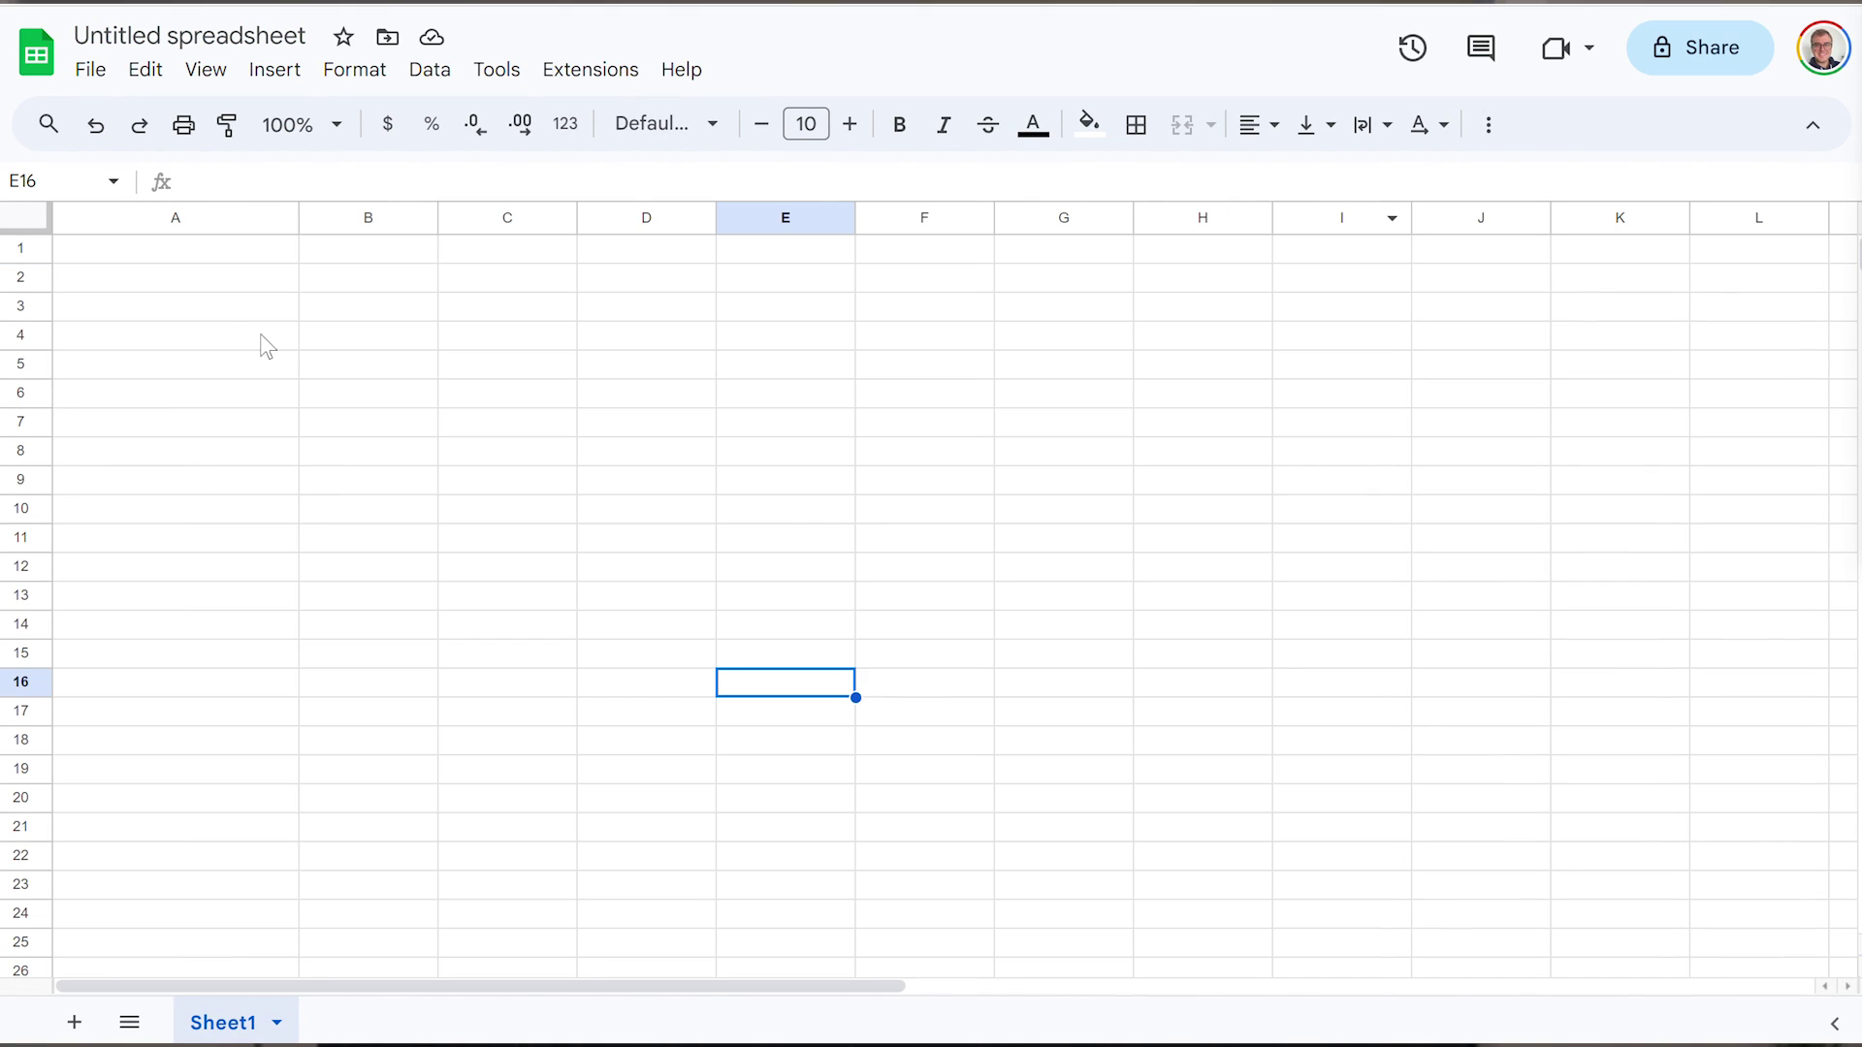
click(189, 250)
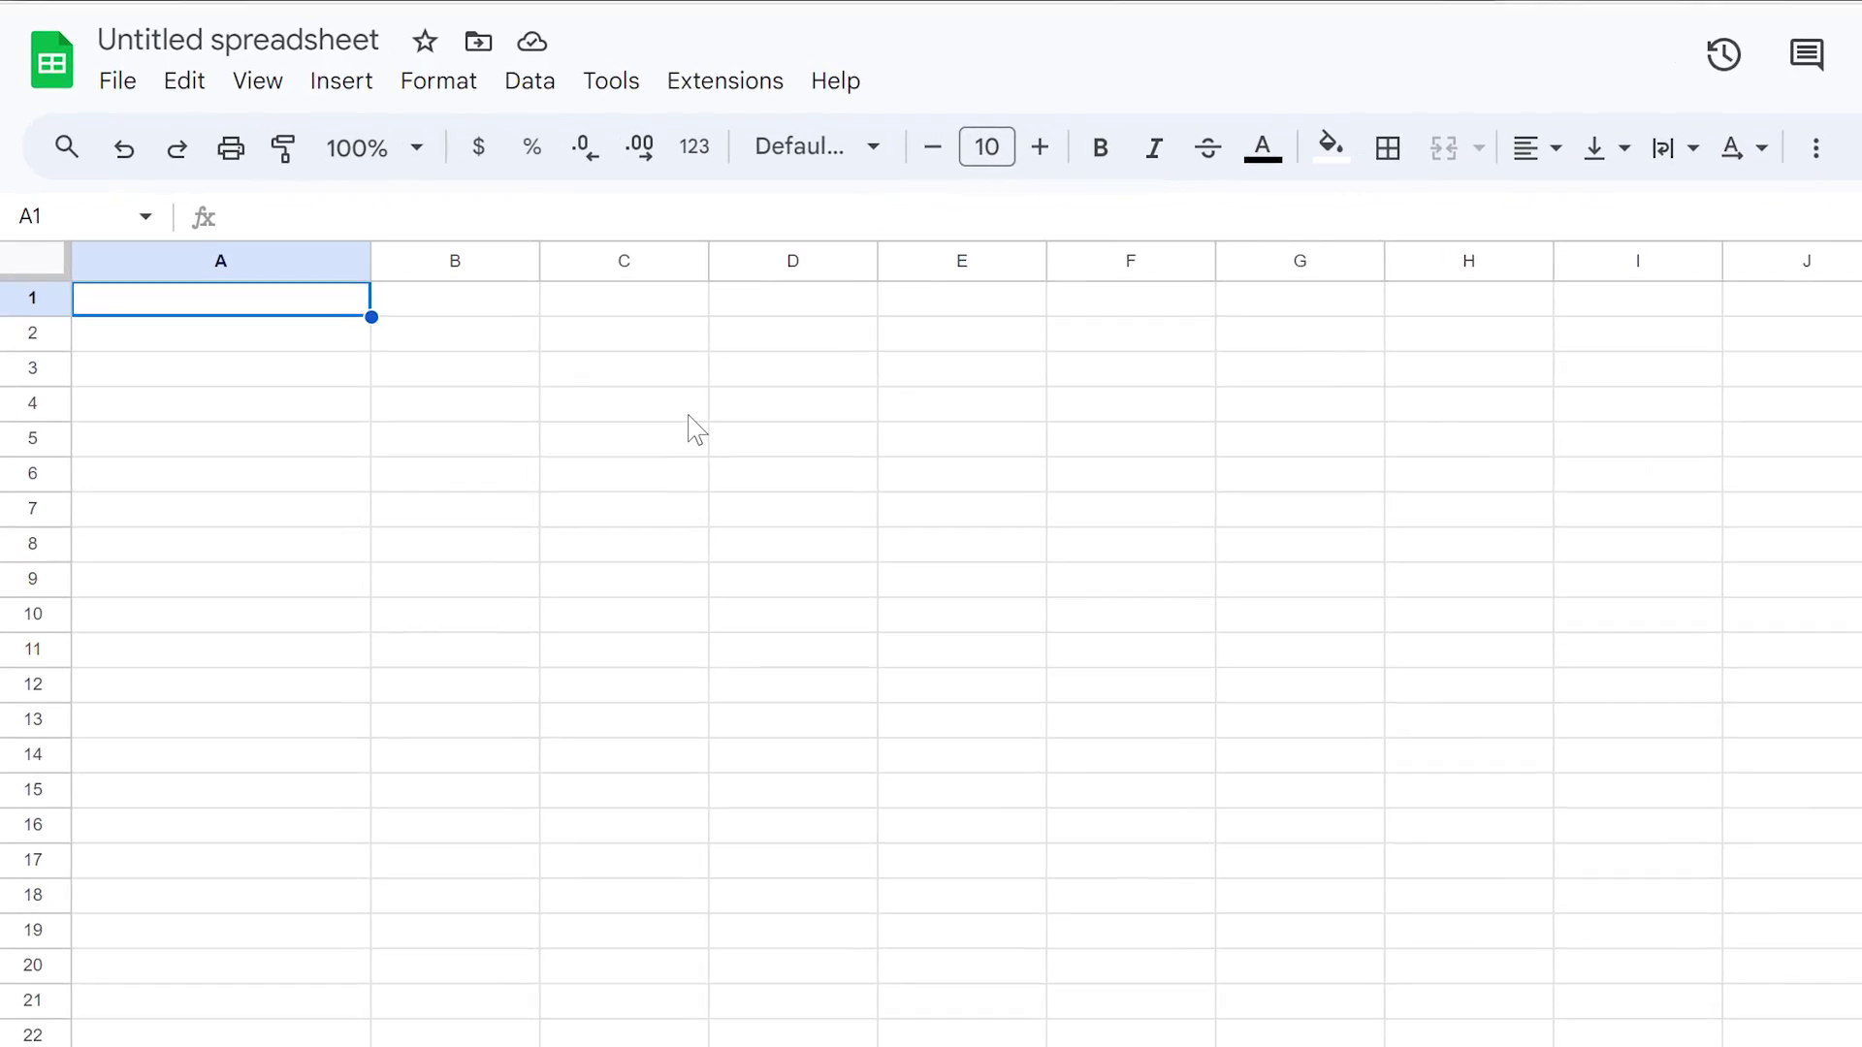
text(Loan Amount)
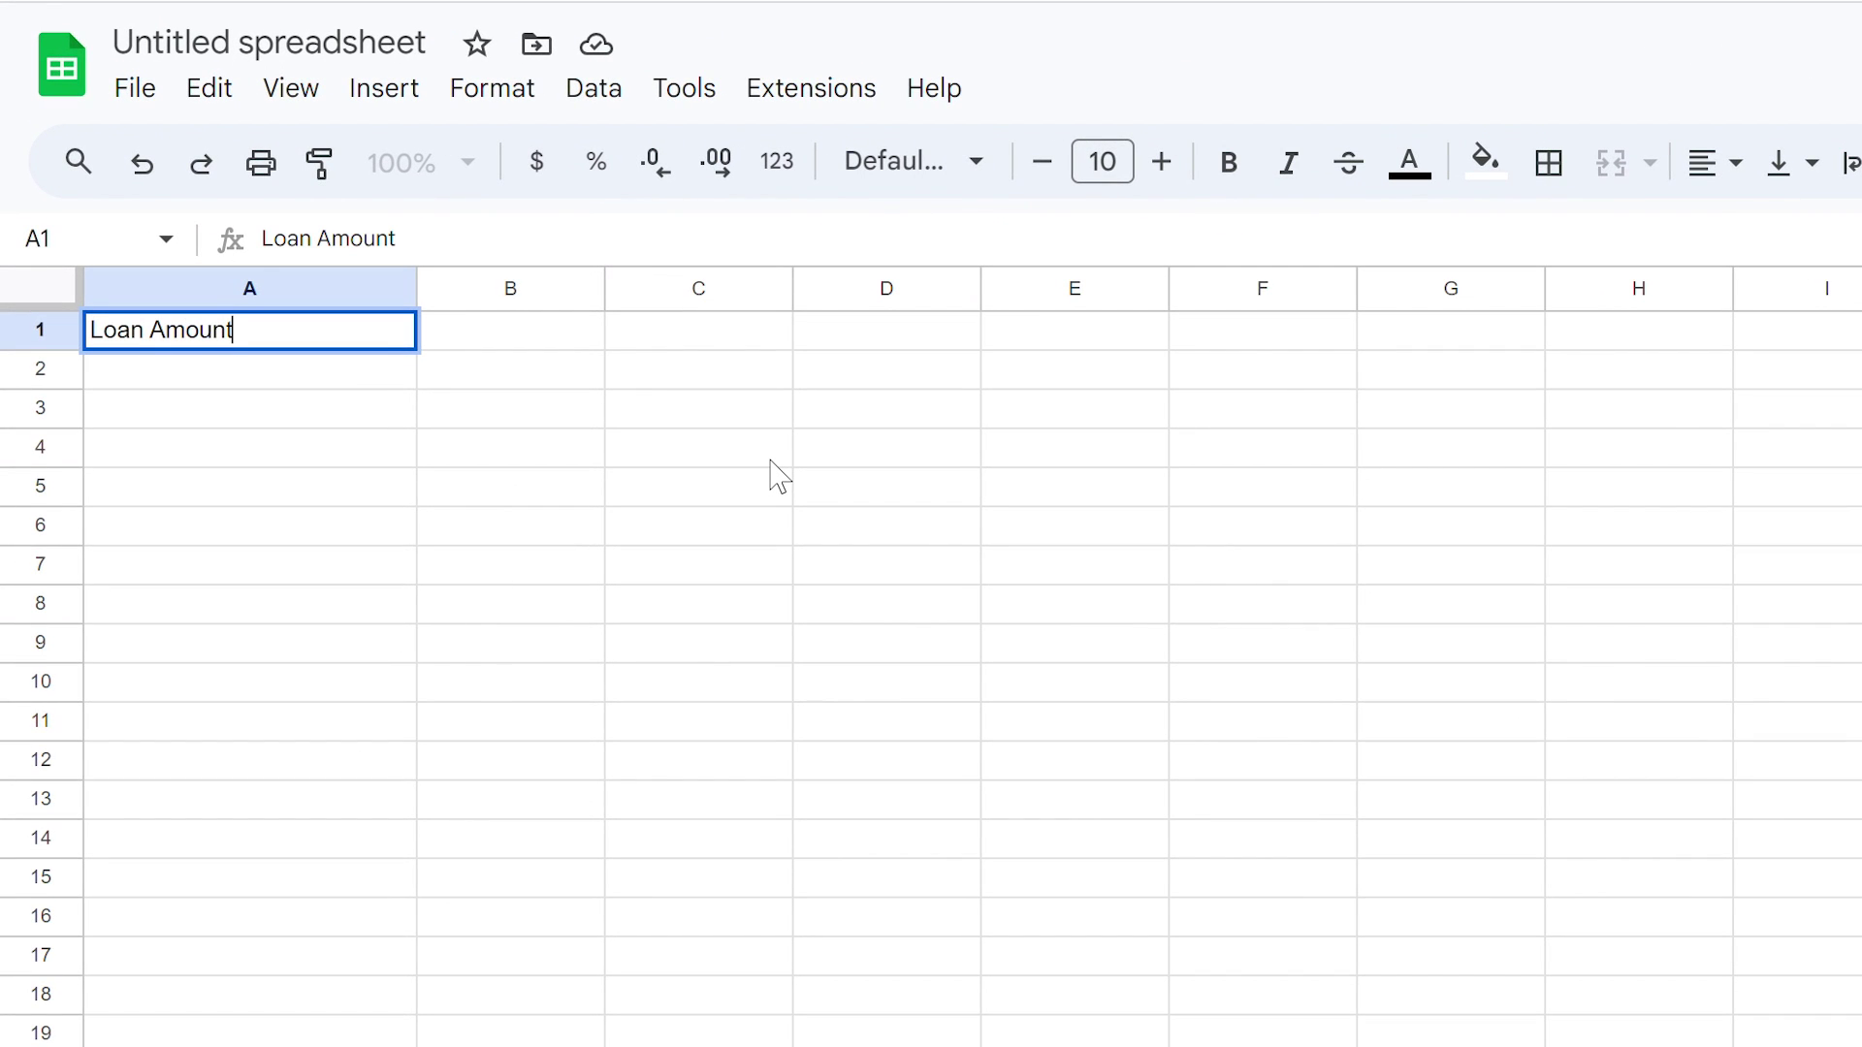
key(Return)
text(Loan Interest Rate)
key(Return)
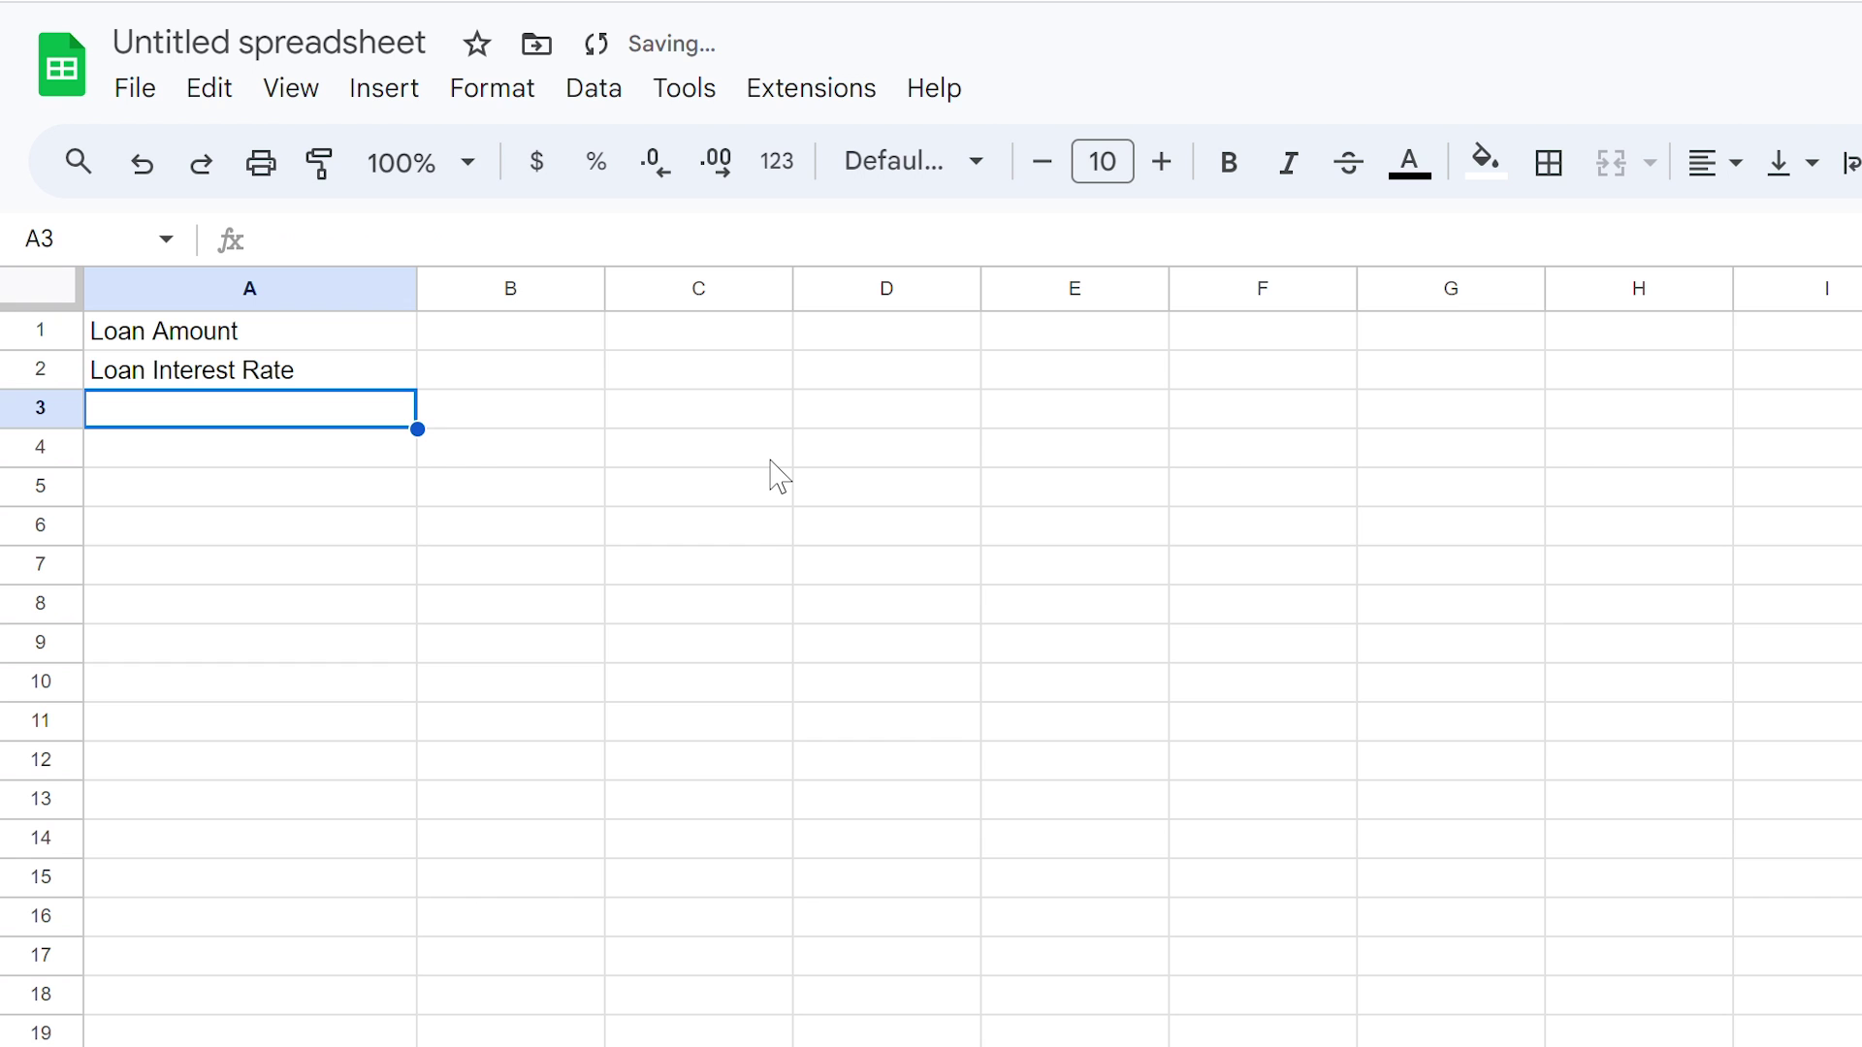
text(Term (yrs))
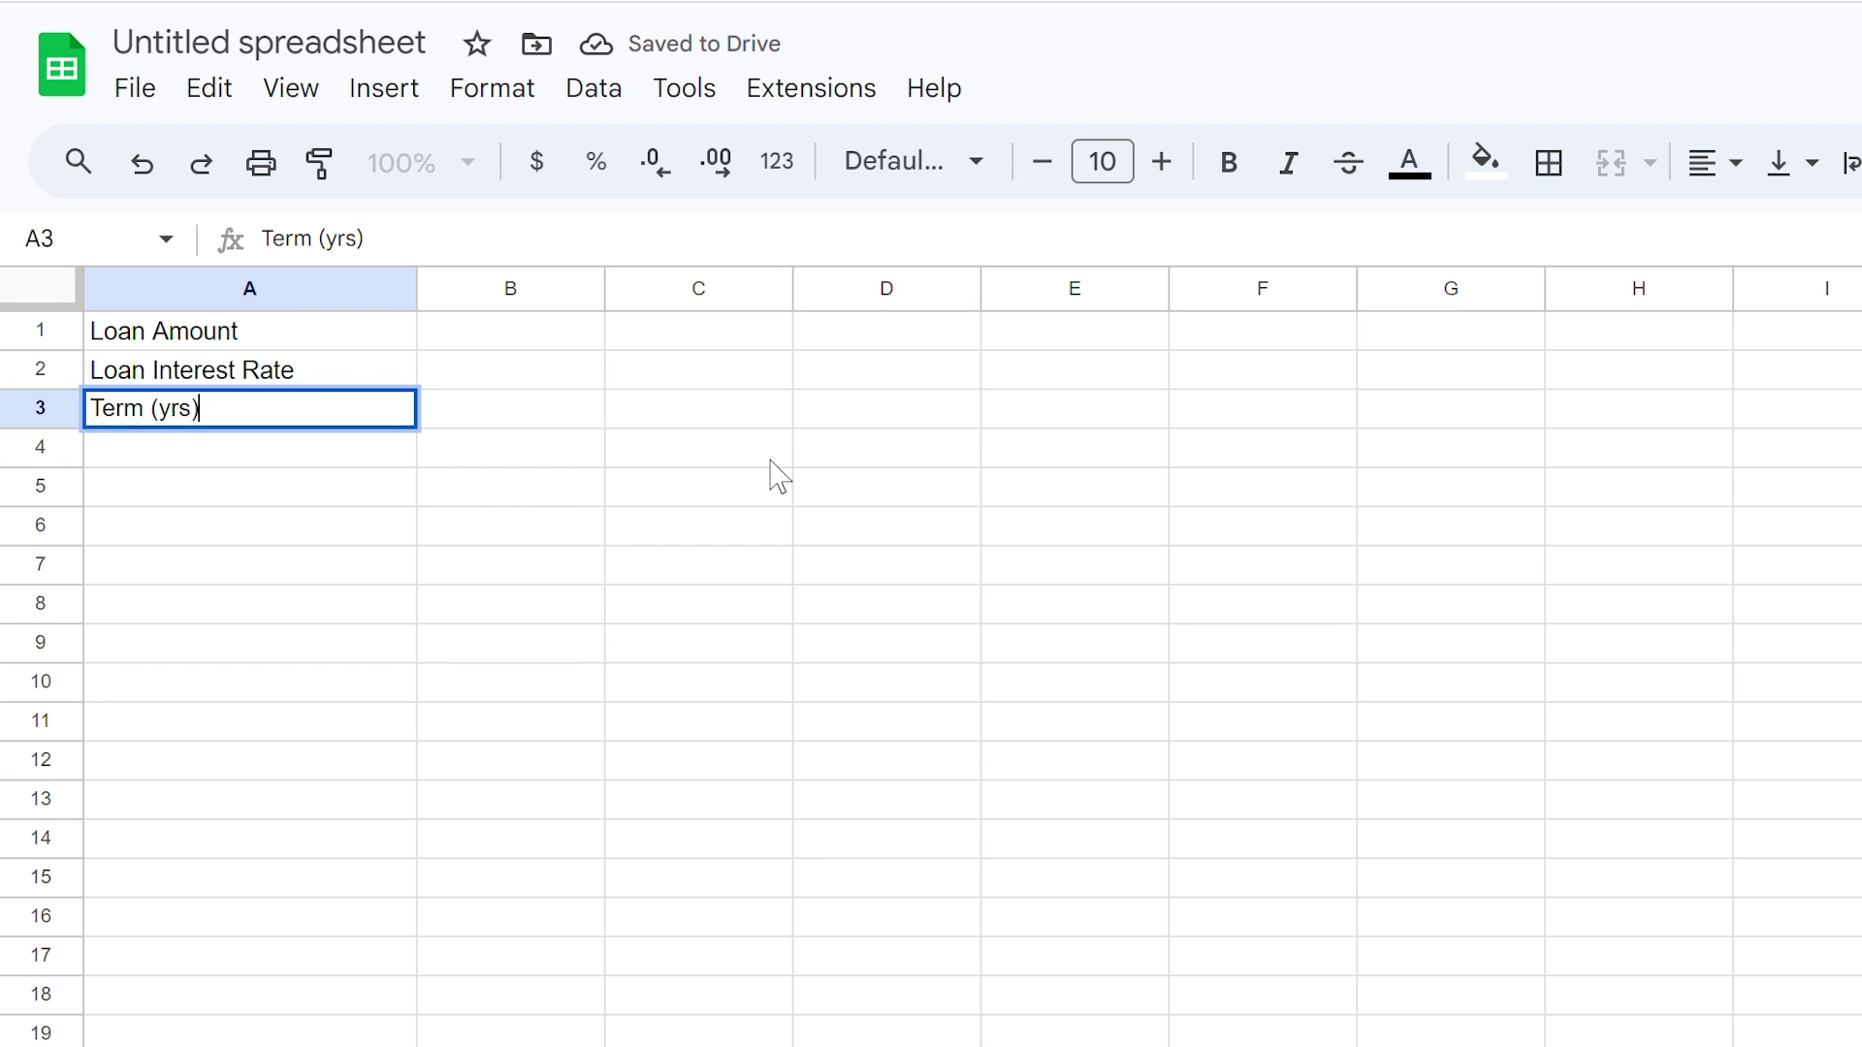
key(Return)
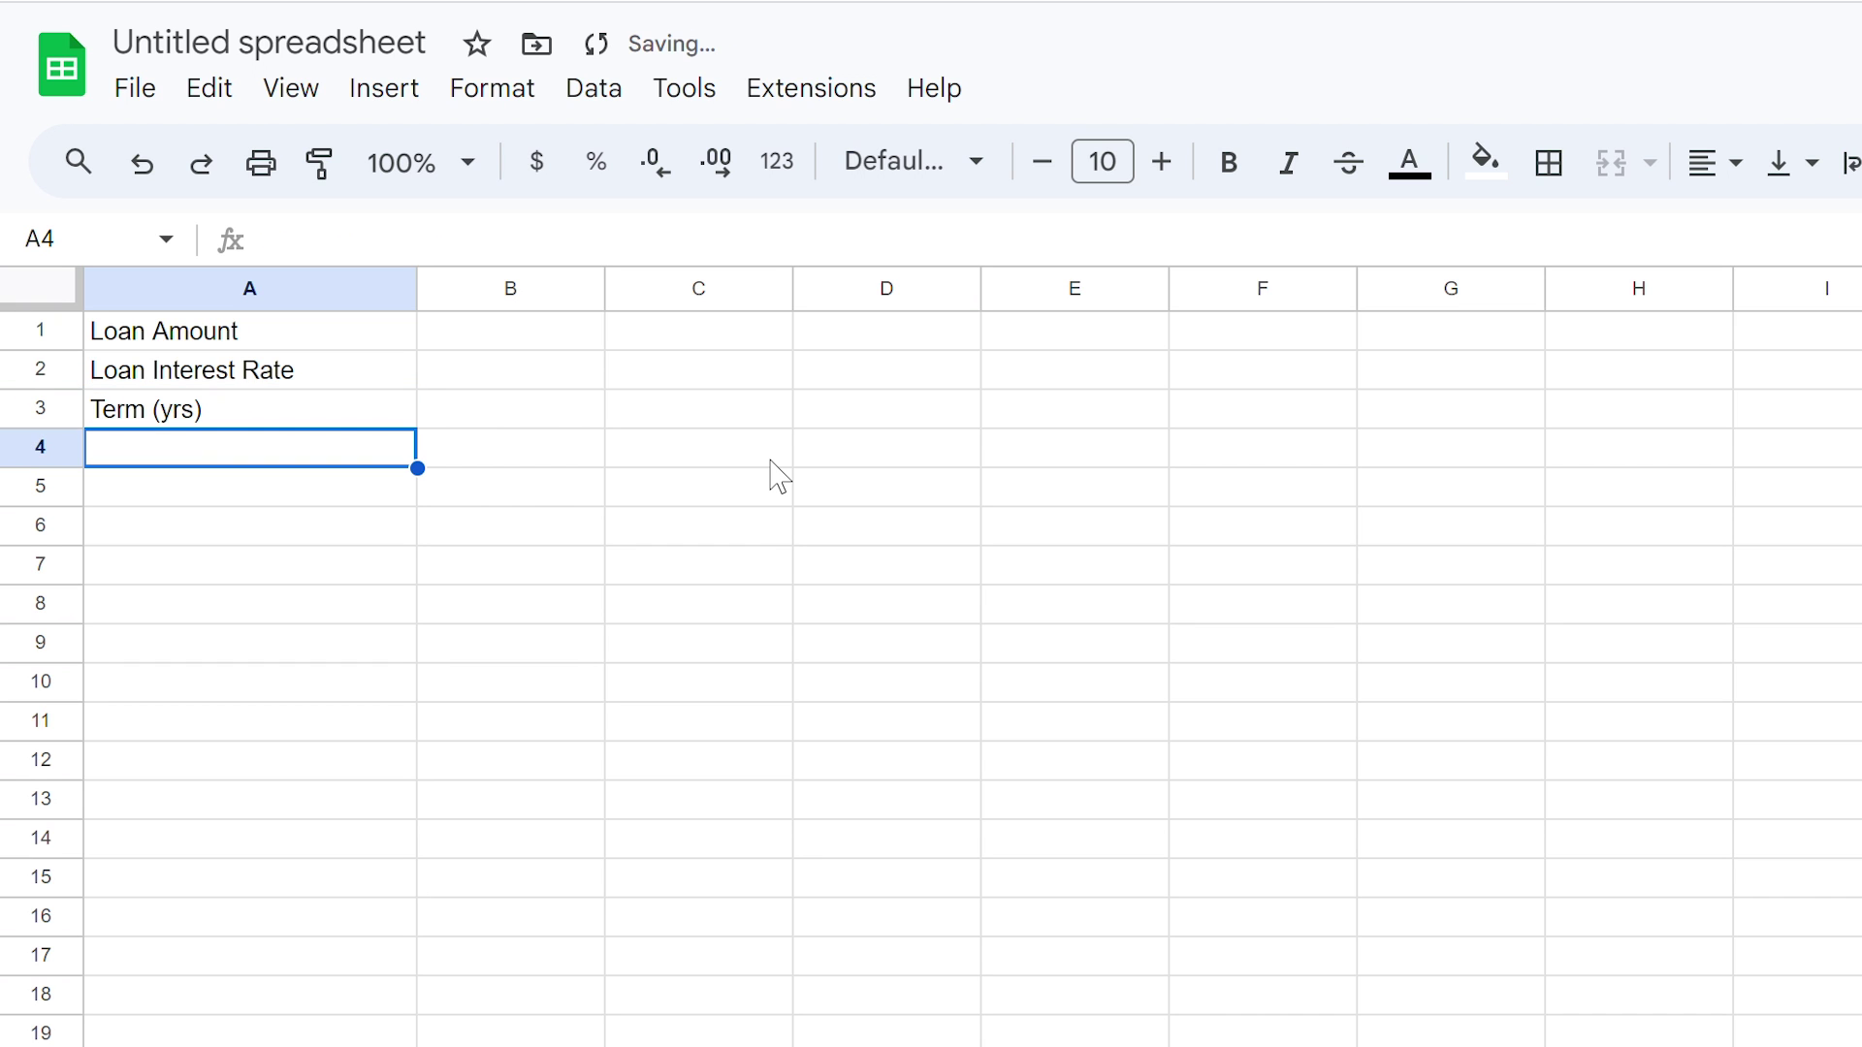
text(Install)
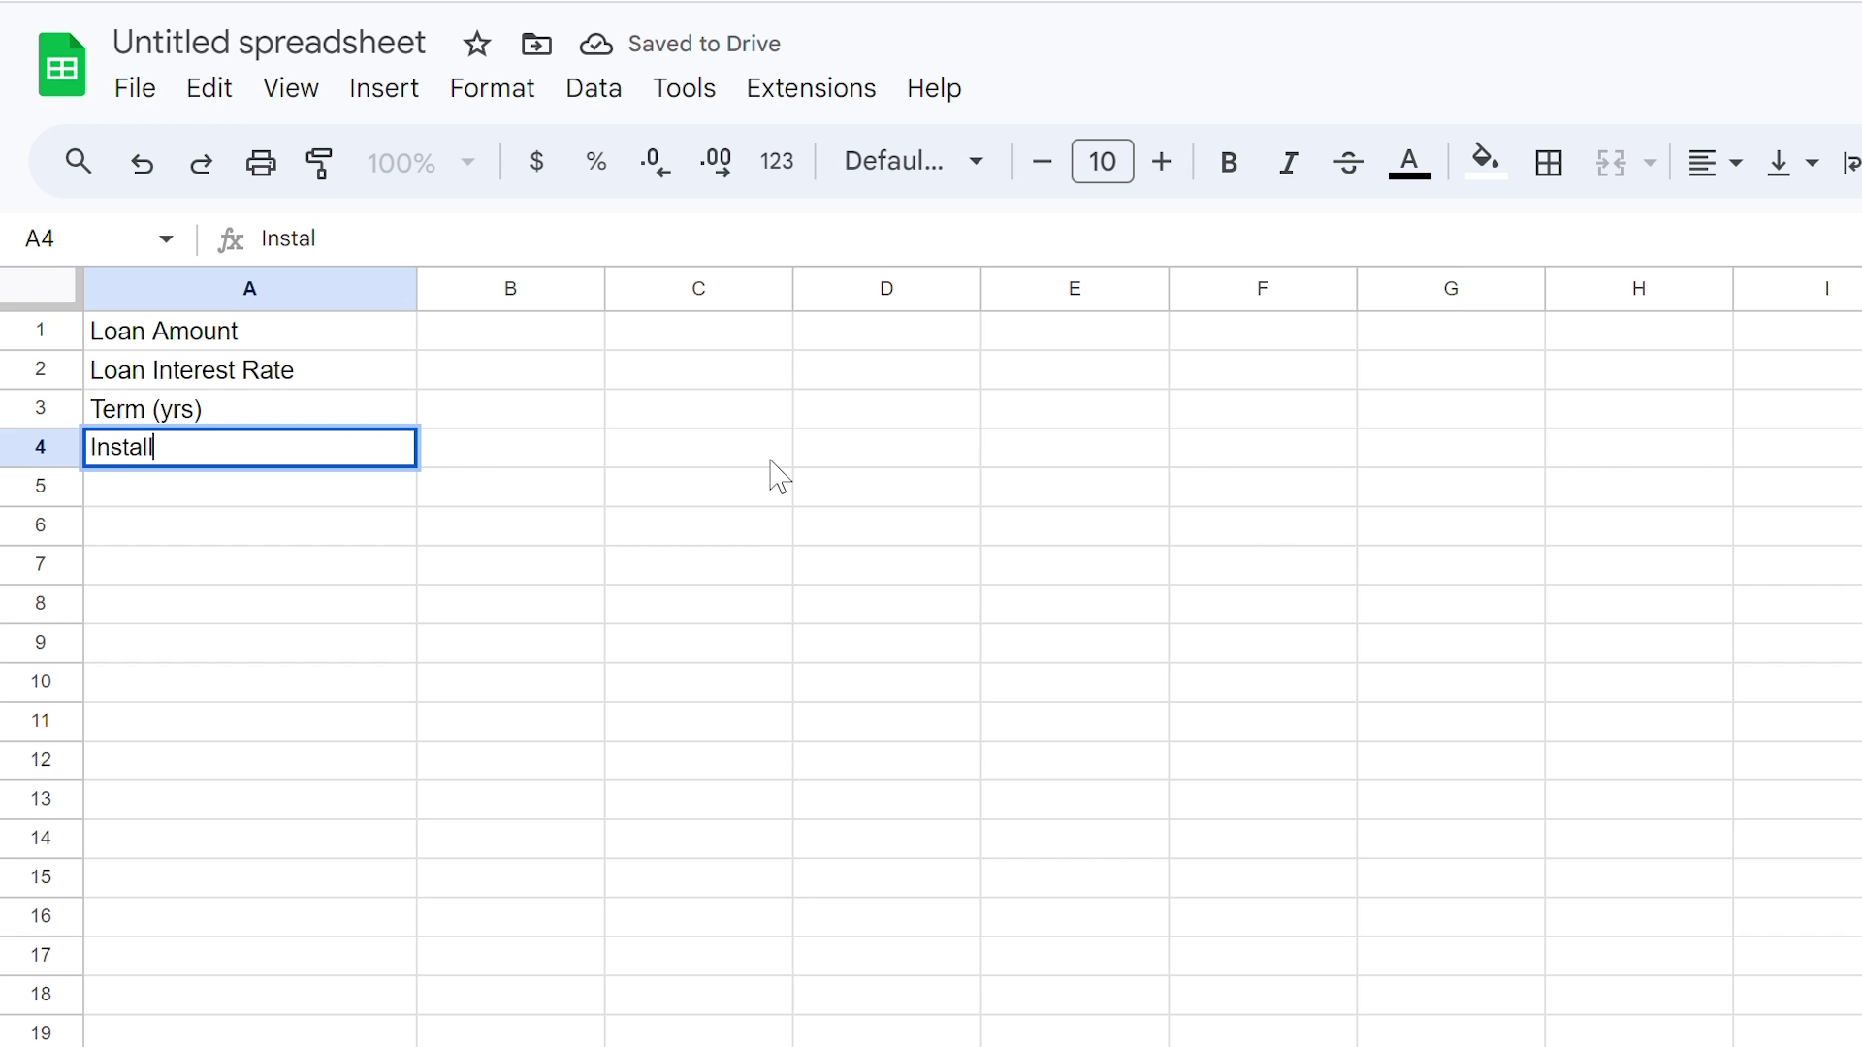
text(ments Per Year)
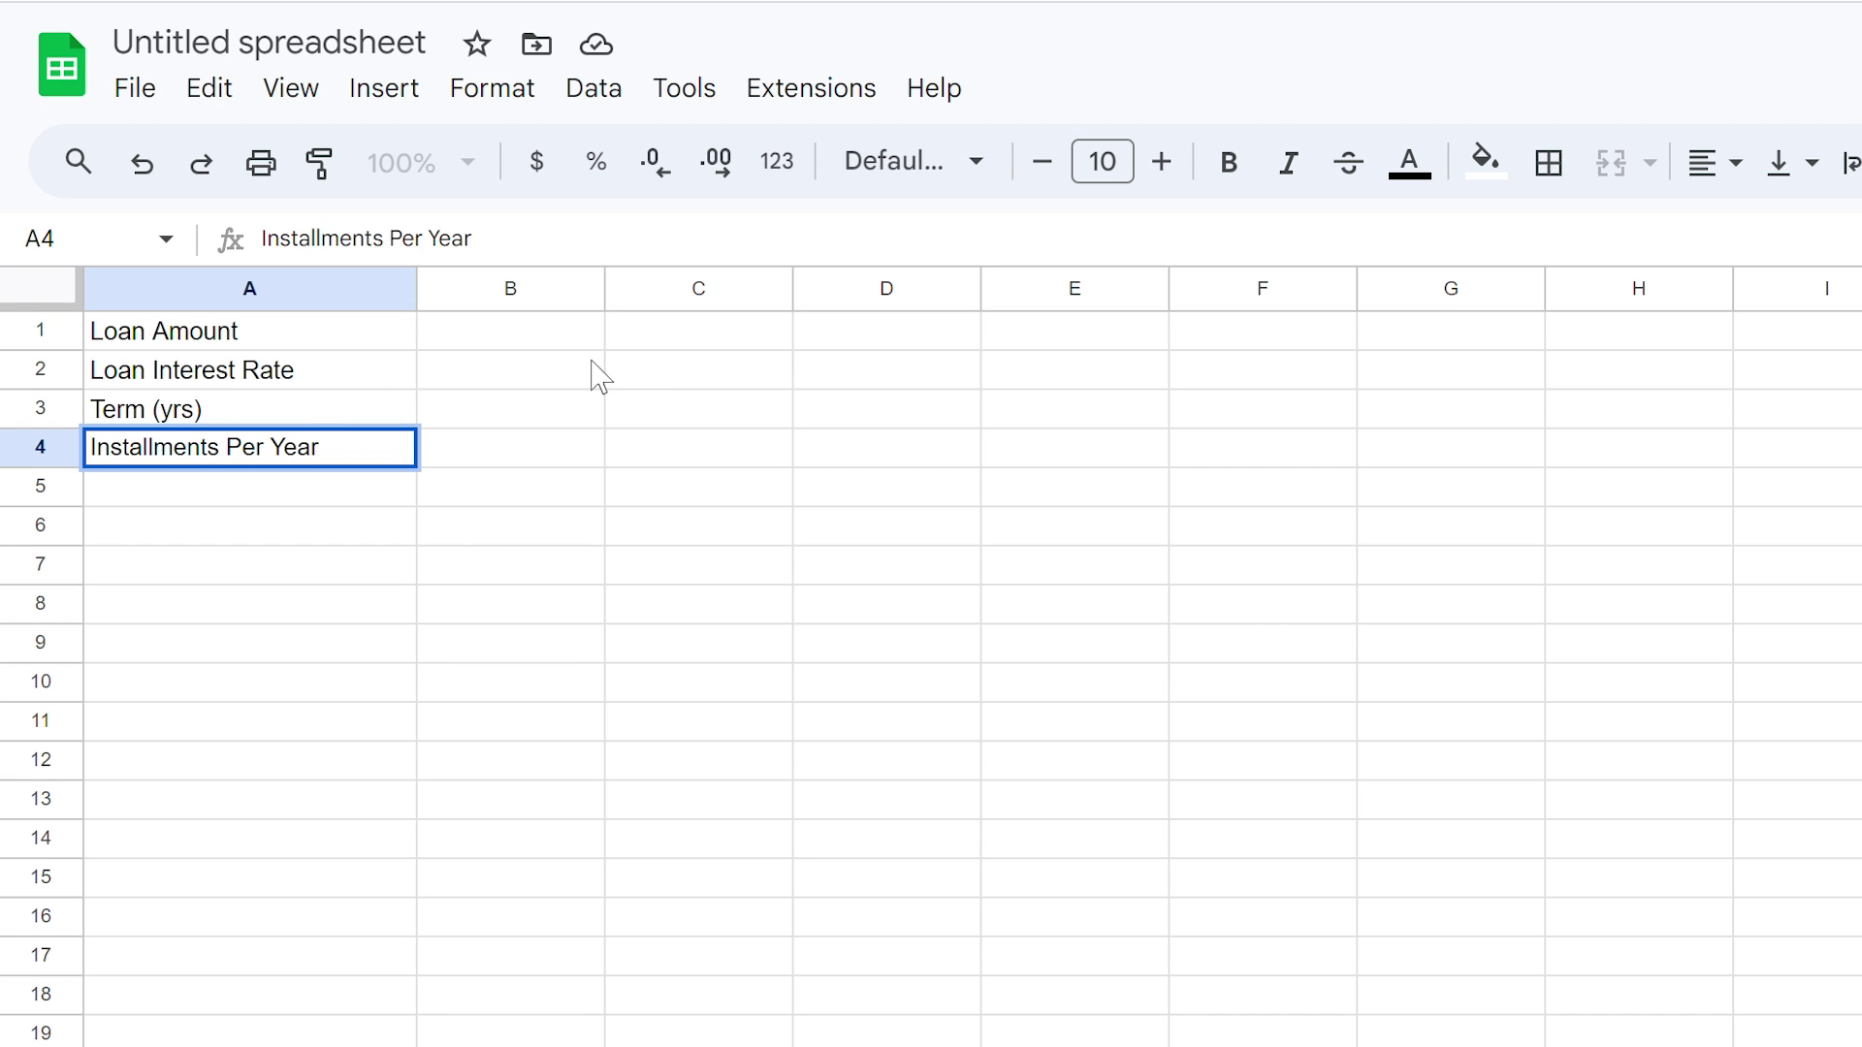
Enter the loan inputs $10,000, 10%, 3 and 12 into cells B1 to B4
click(549, 339)
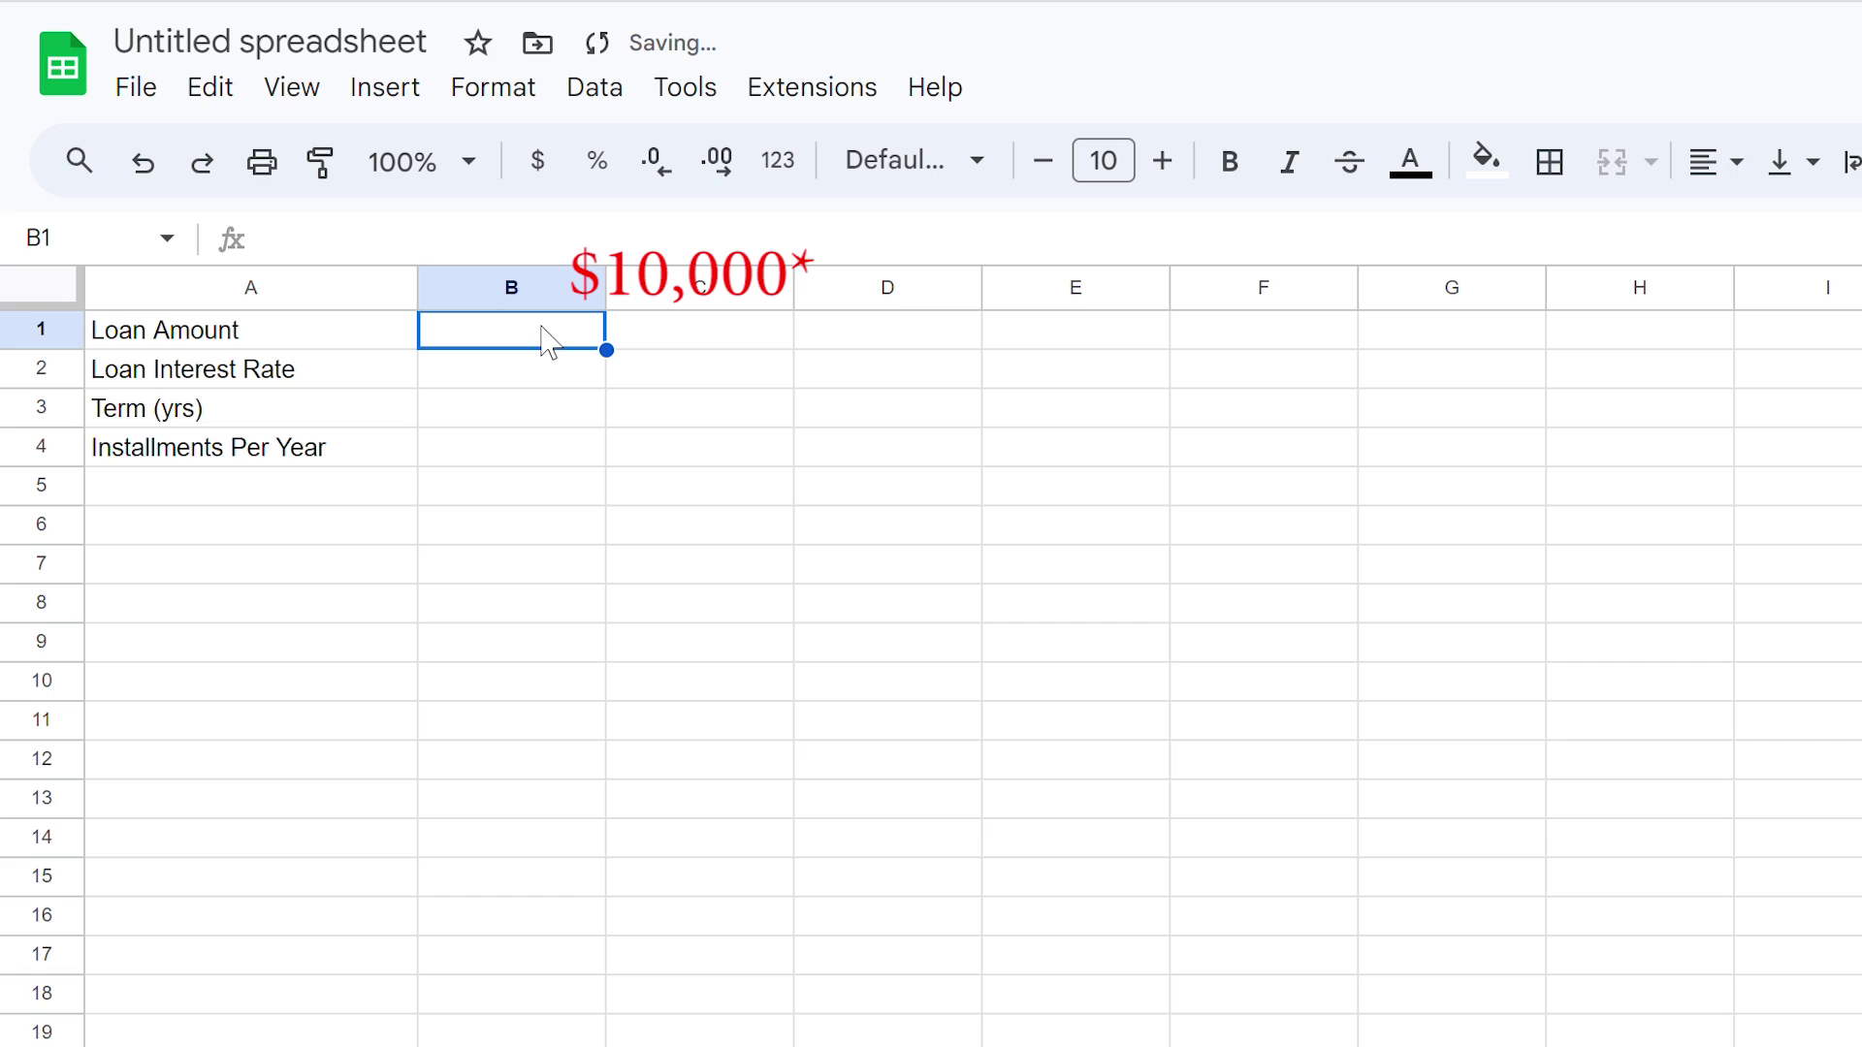
text($10,0)
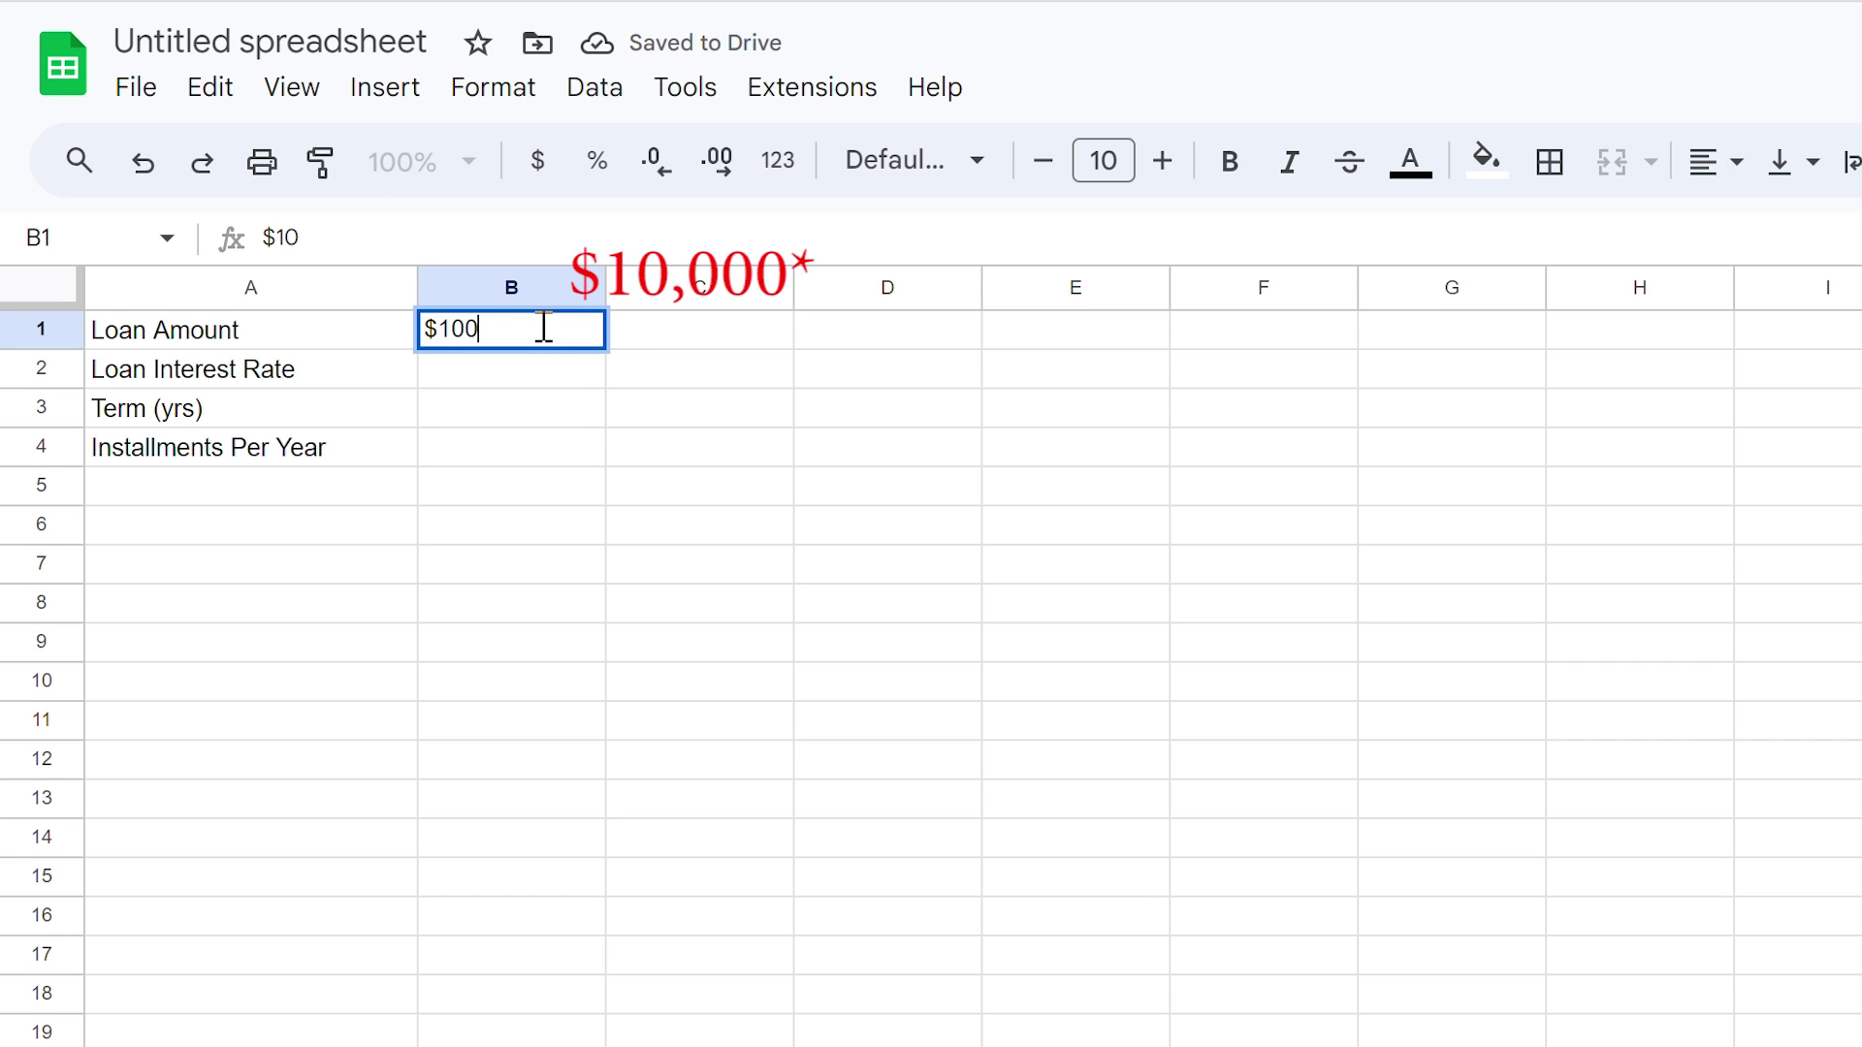
text(00)
key(Return)
text(10)
key(Return)
text(3)
key(Return)
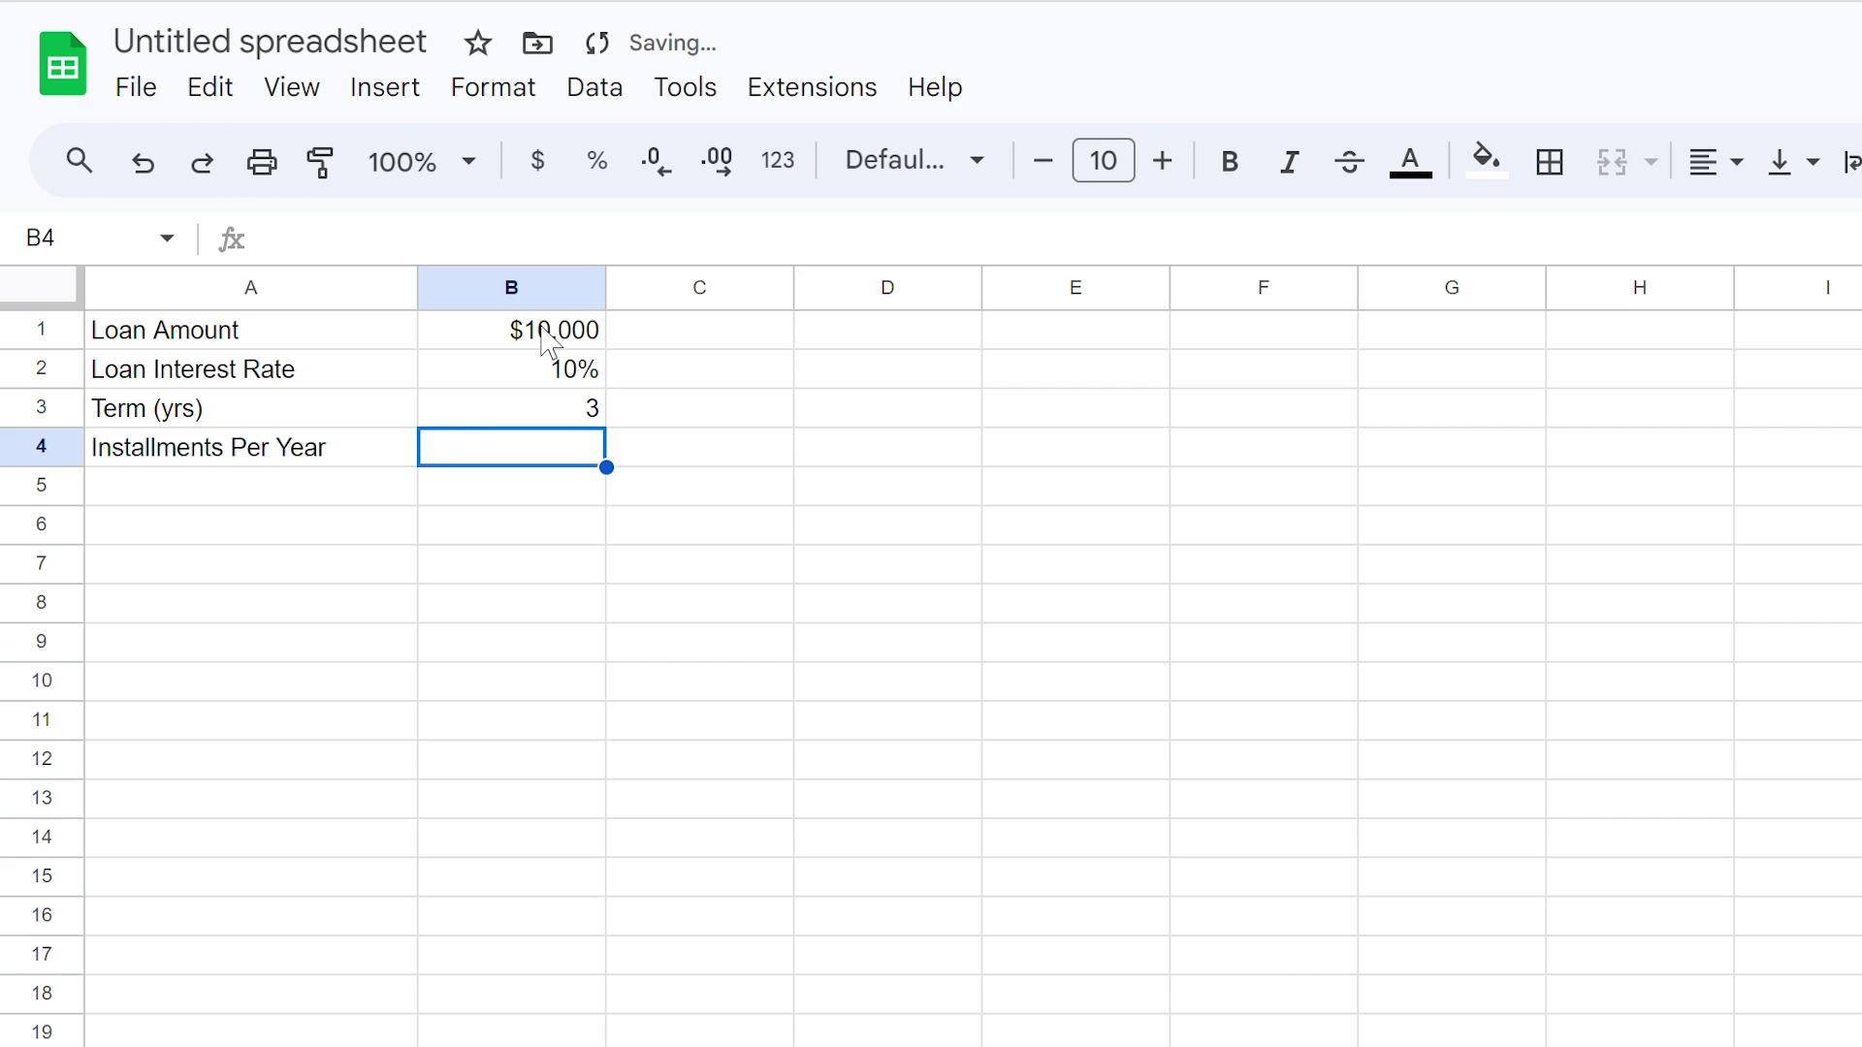
text(12)
key(Return)
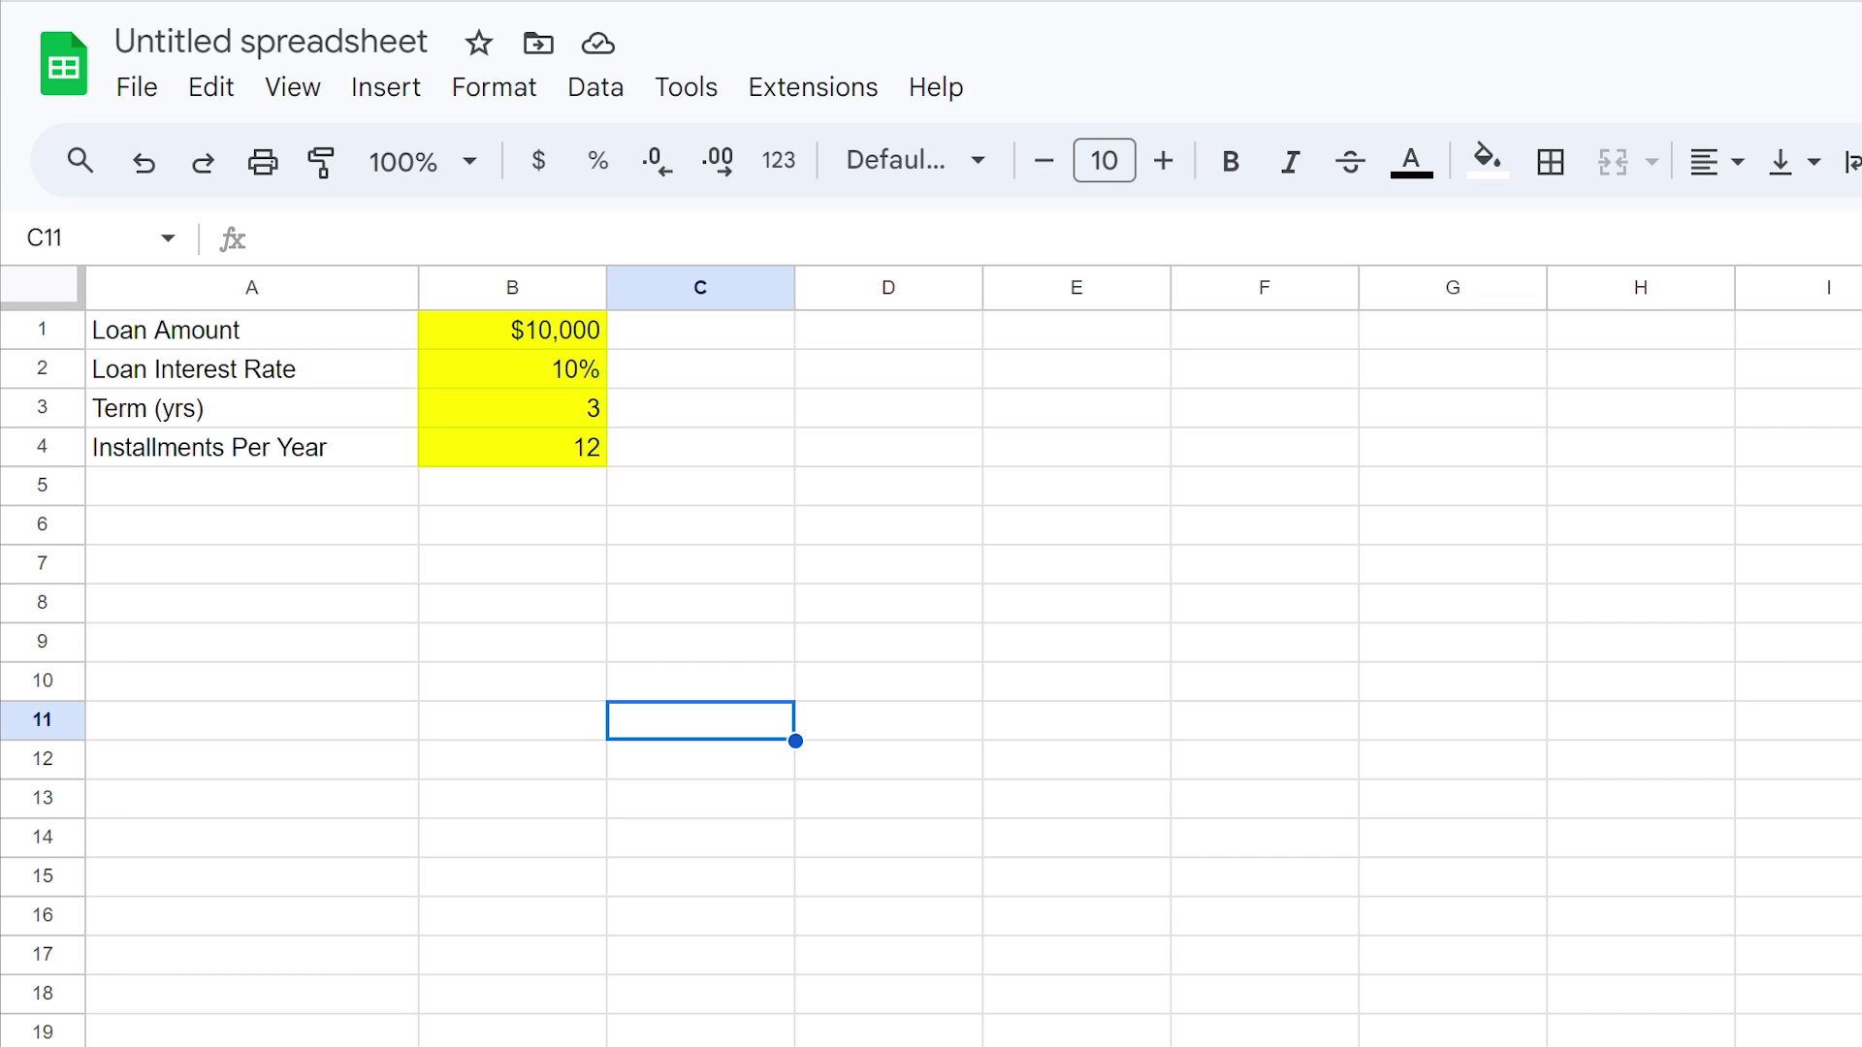
Label A6 Installment and begin a PMT formula in B6
click(330, 532)
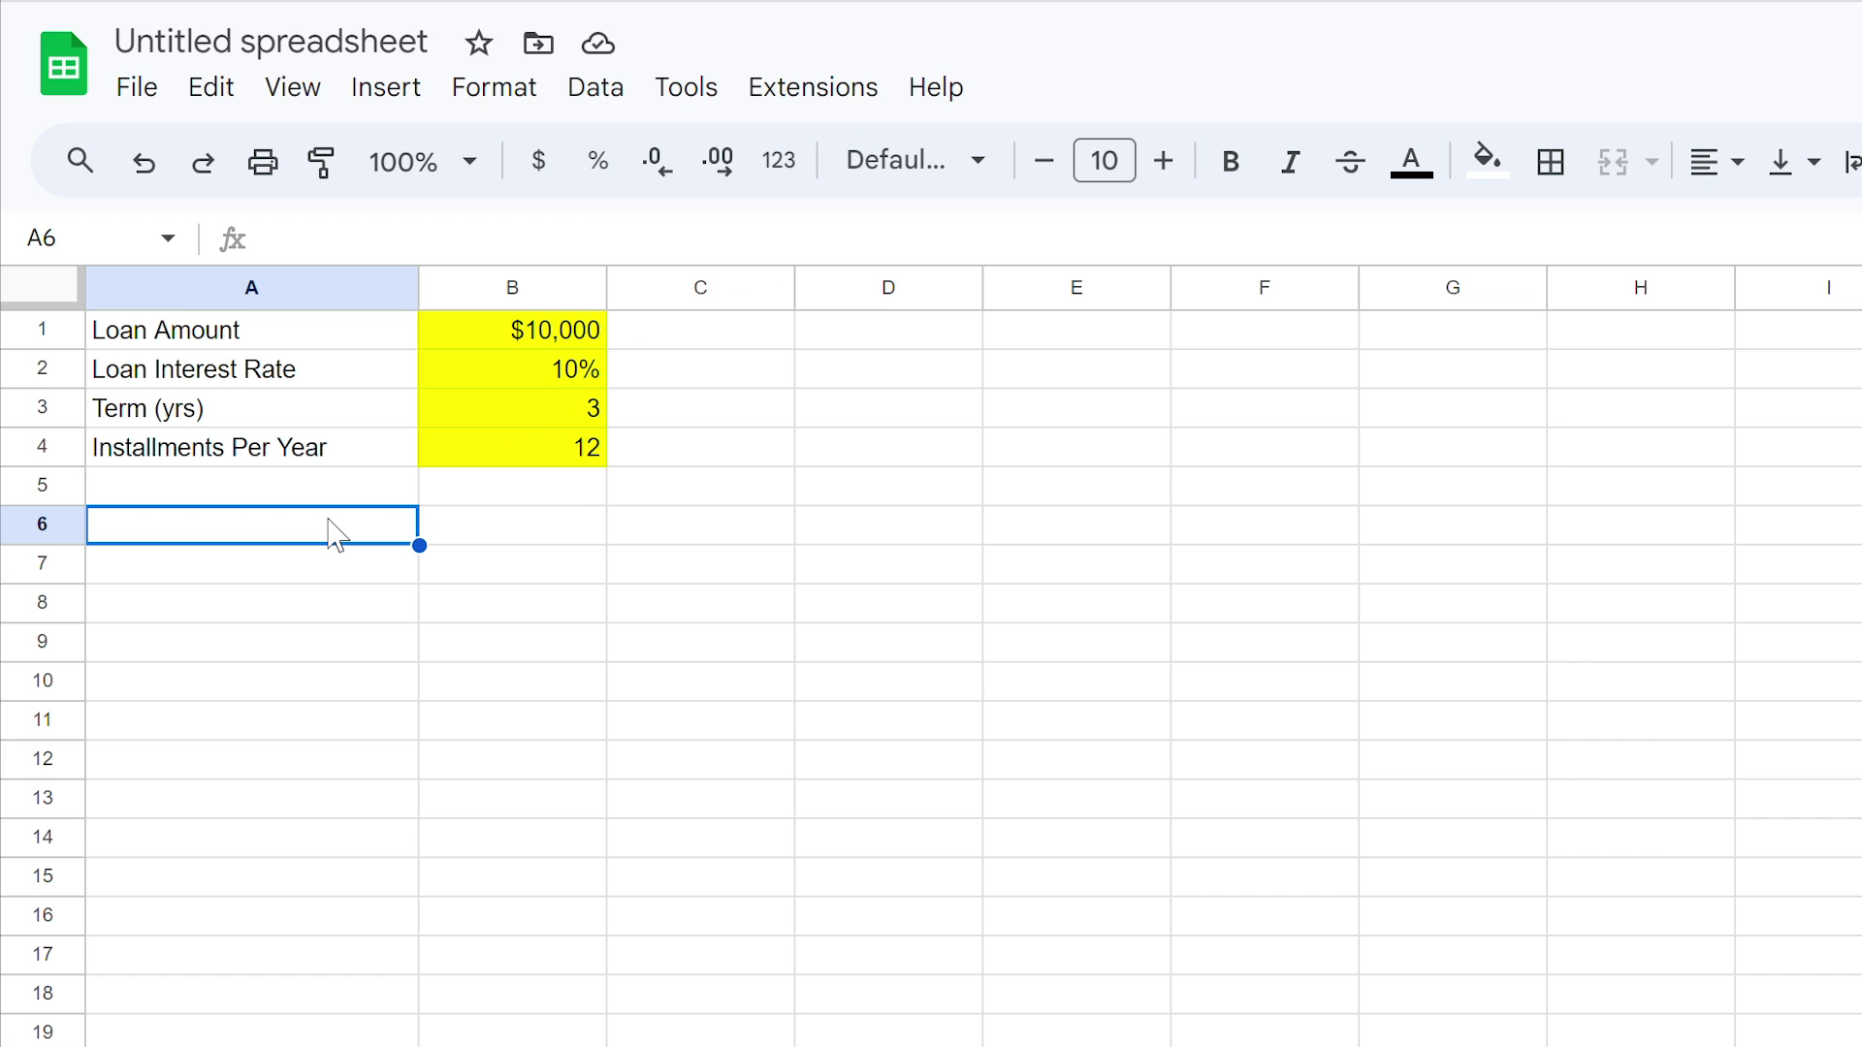
text(Installment)
key(Tab)
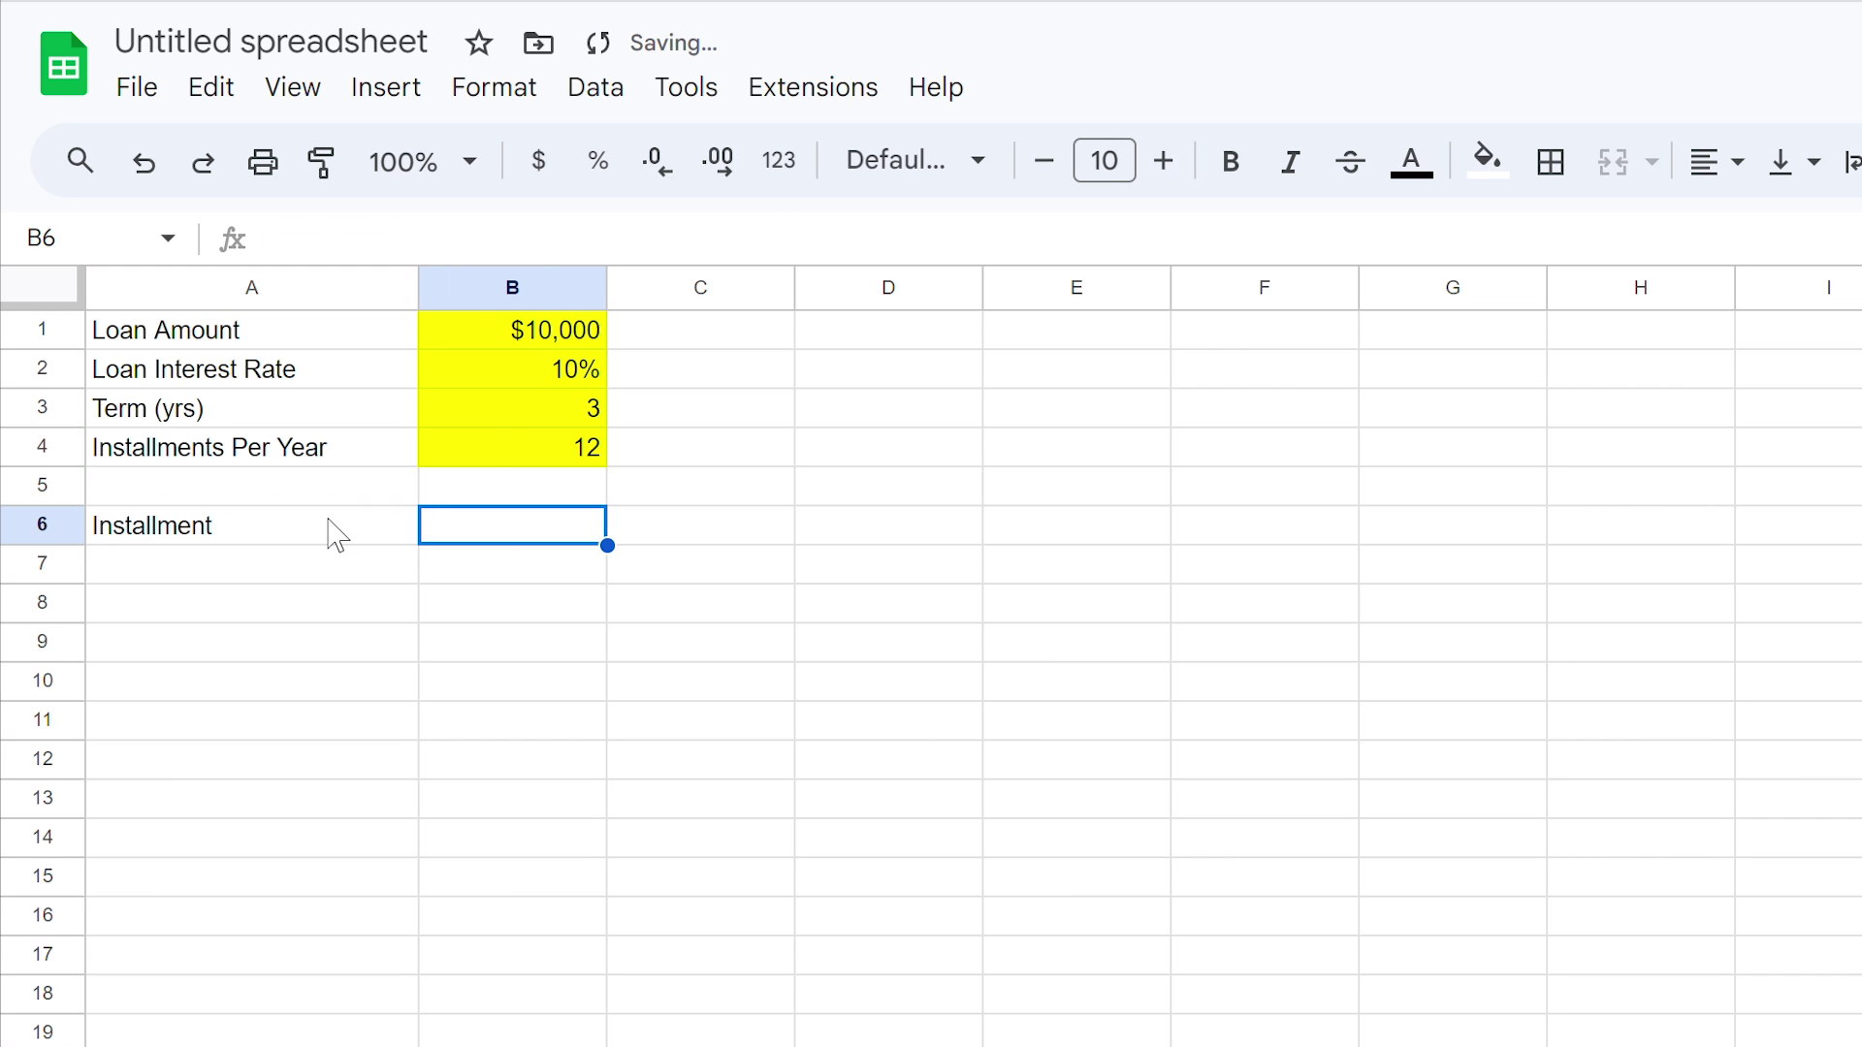
text(=pmt()
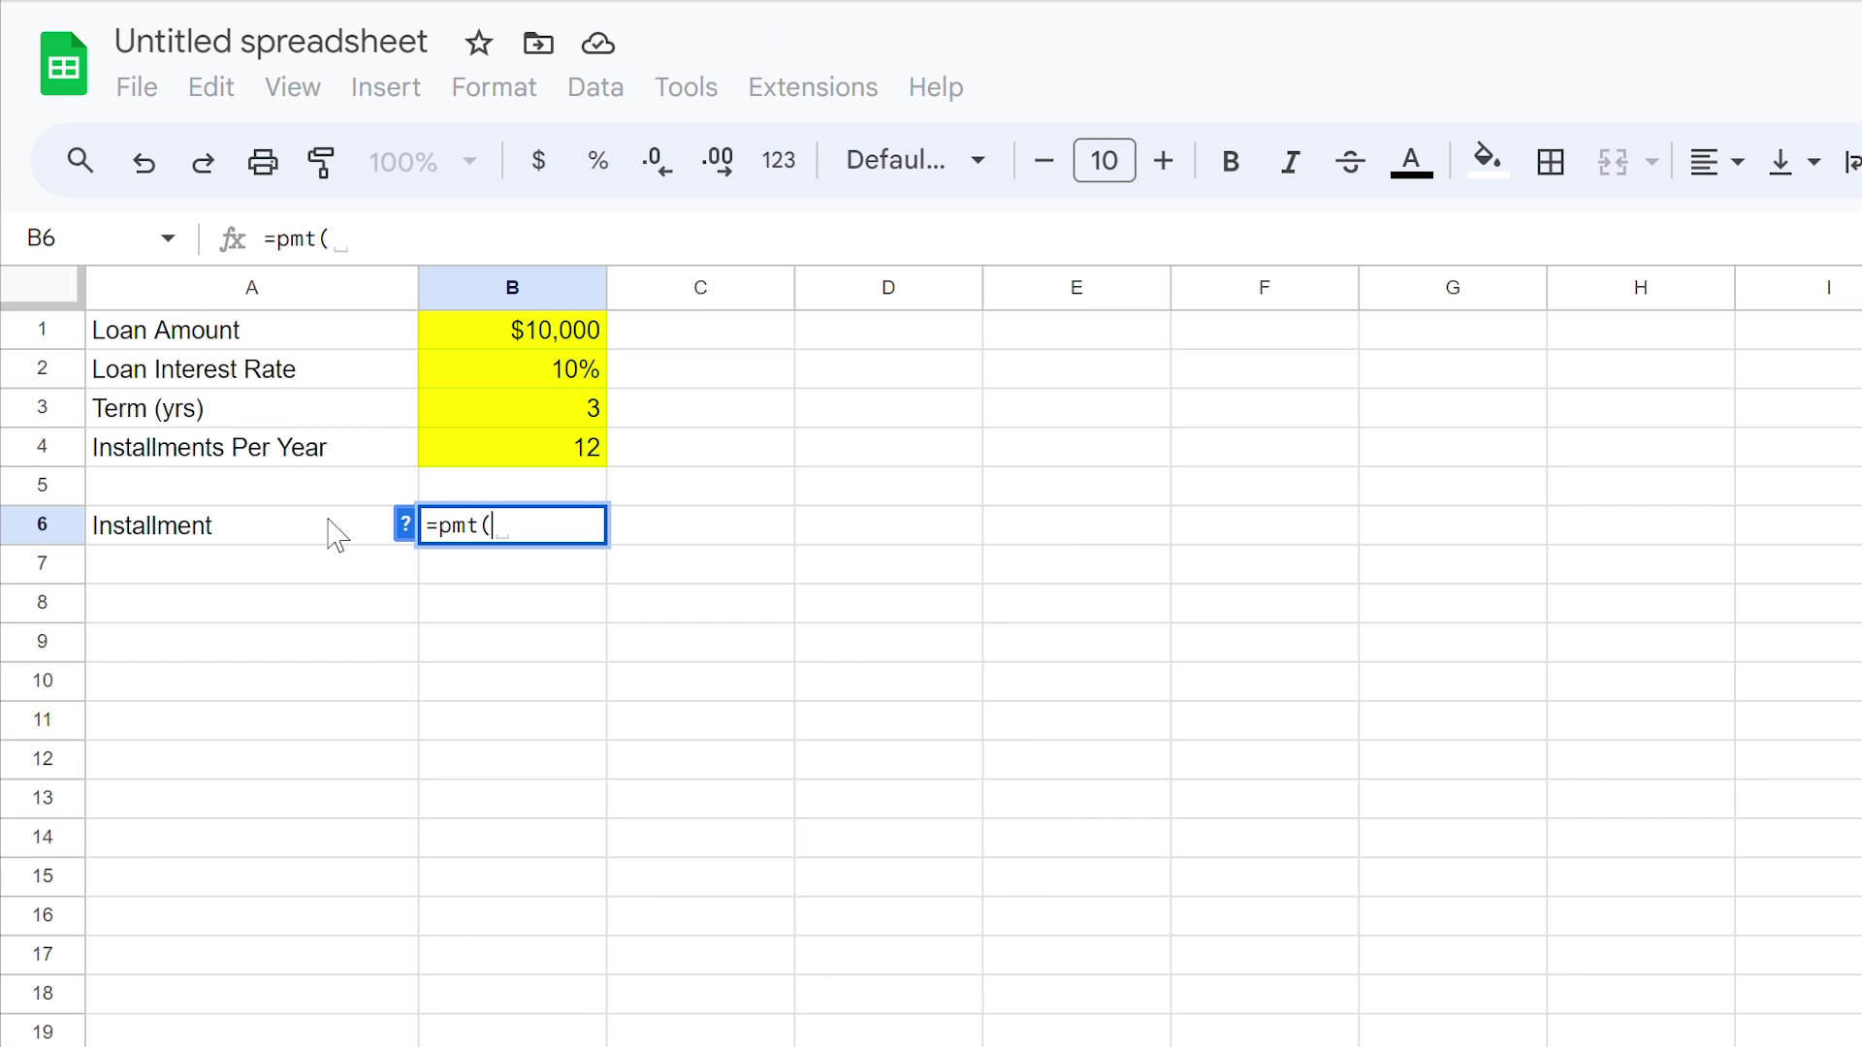
click(404, 526)
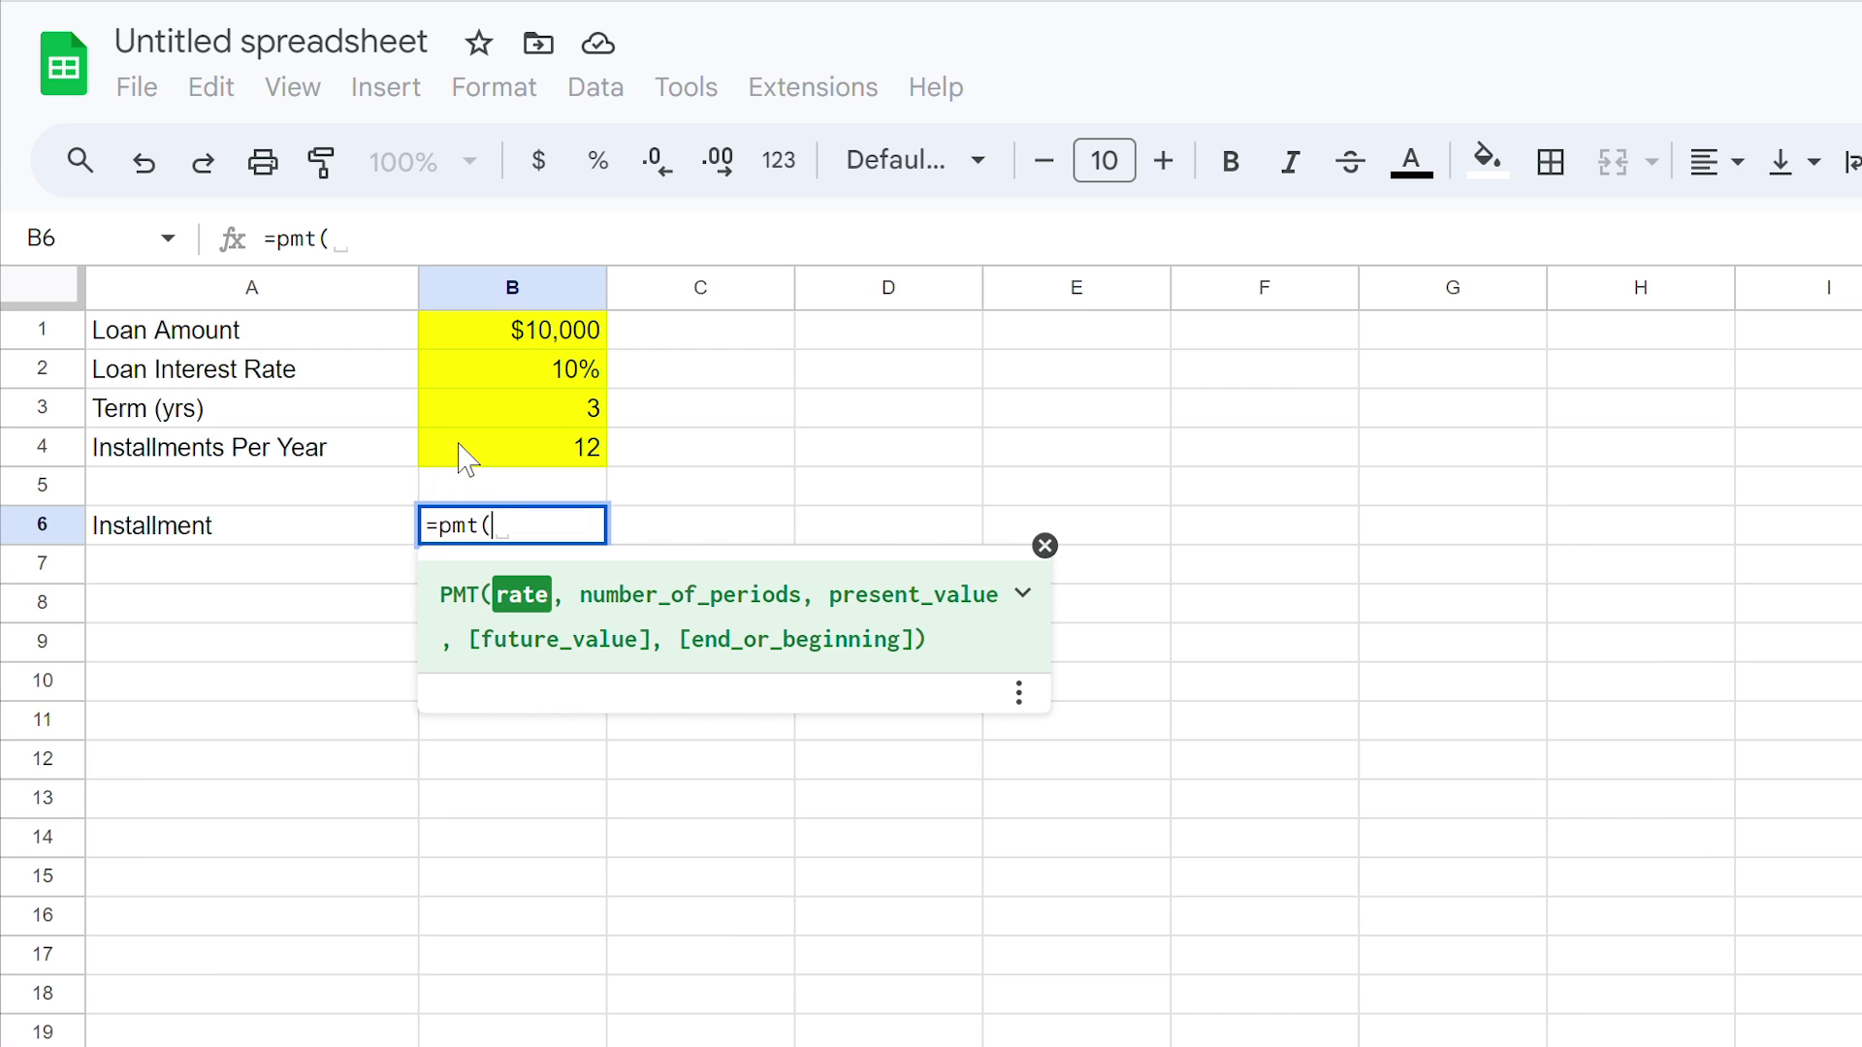
Give the PMT formula rate B2/B4 and number of periods B3*B4
click(521, 388)
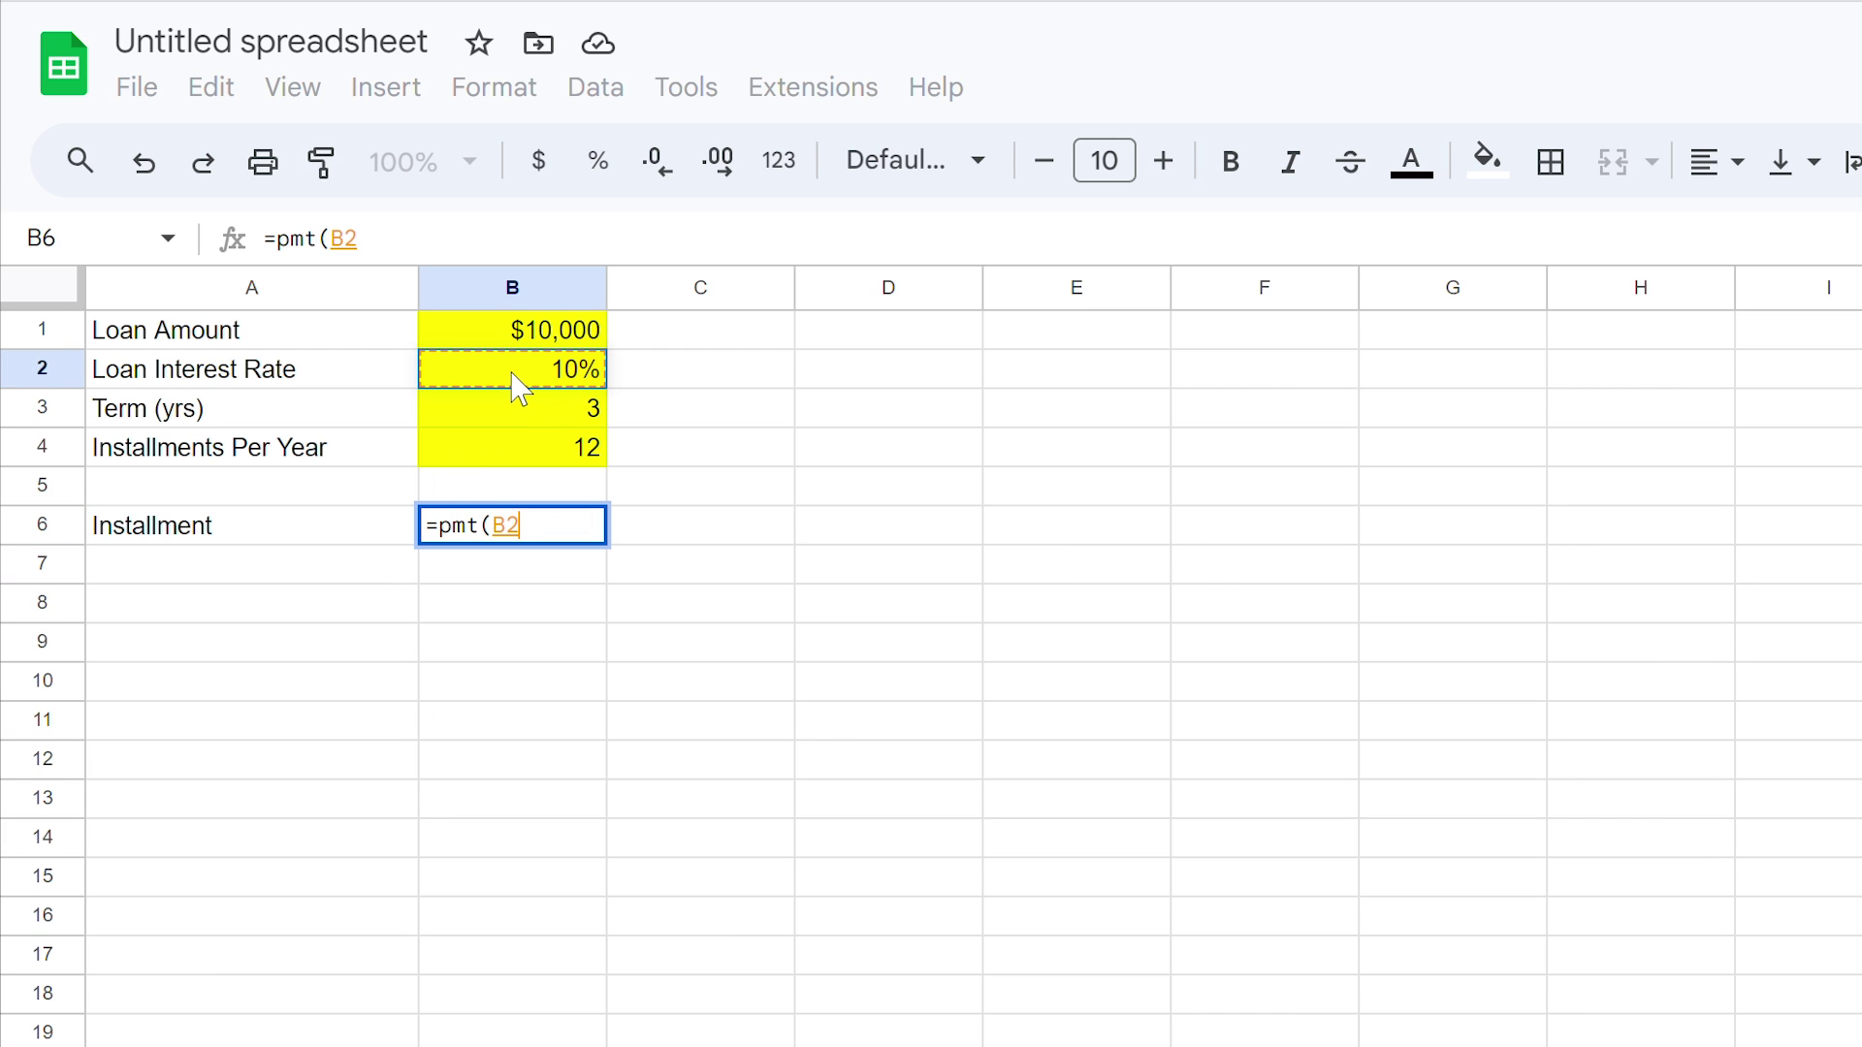
text(/)
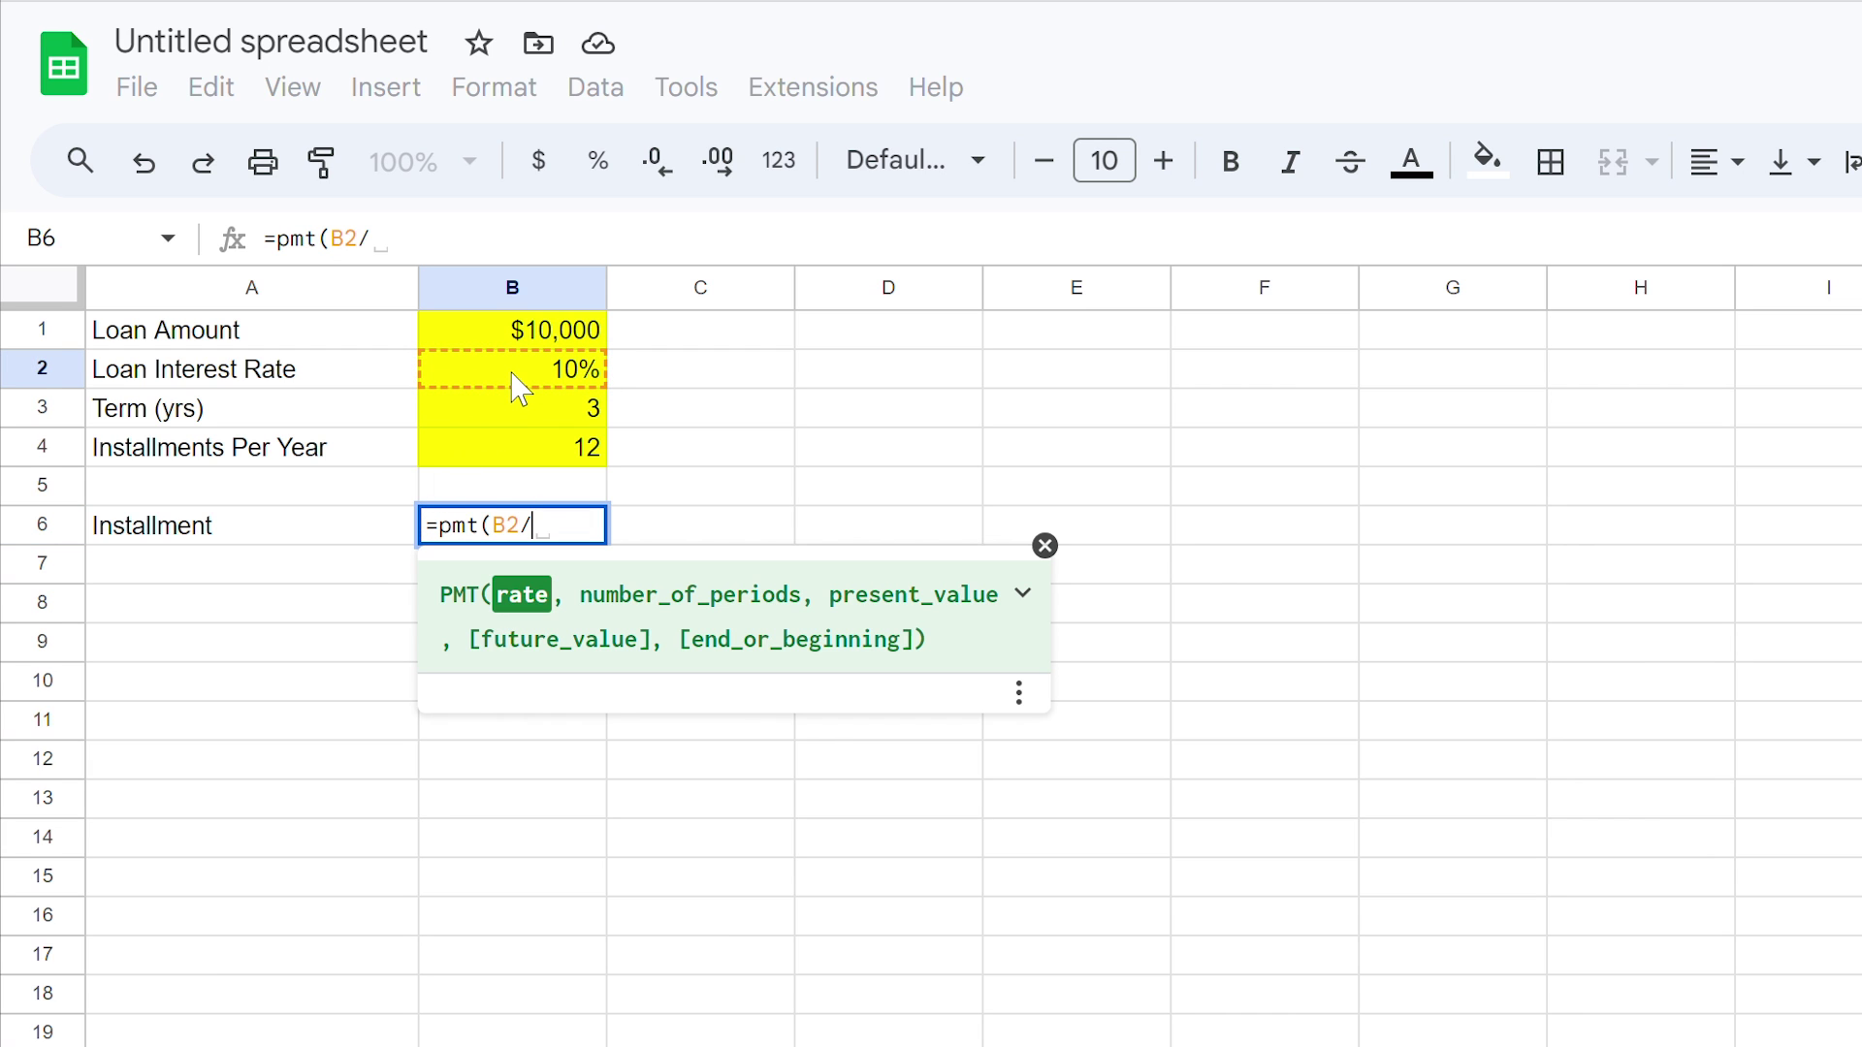
click(536, 451)
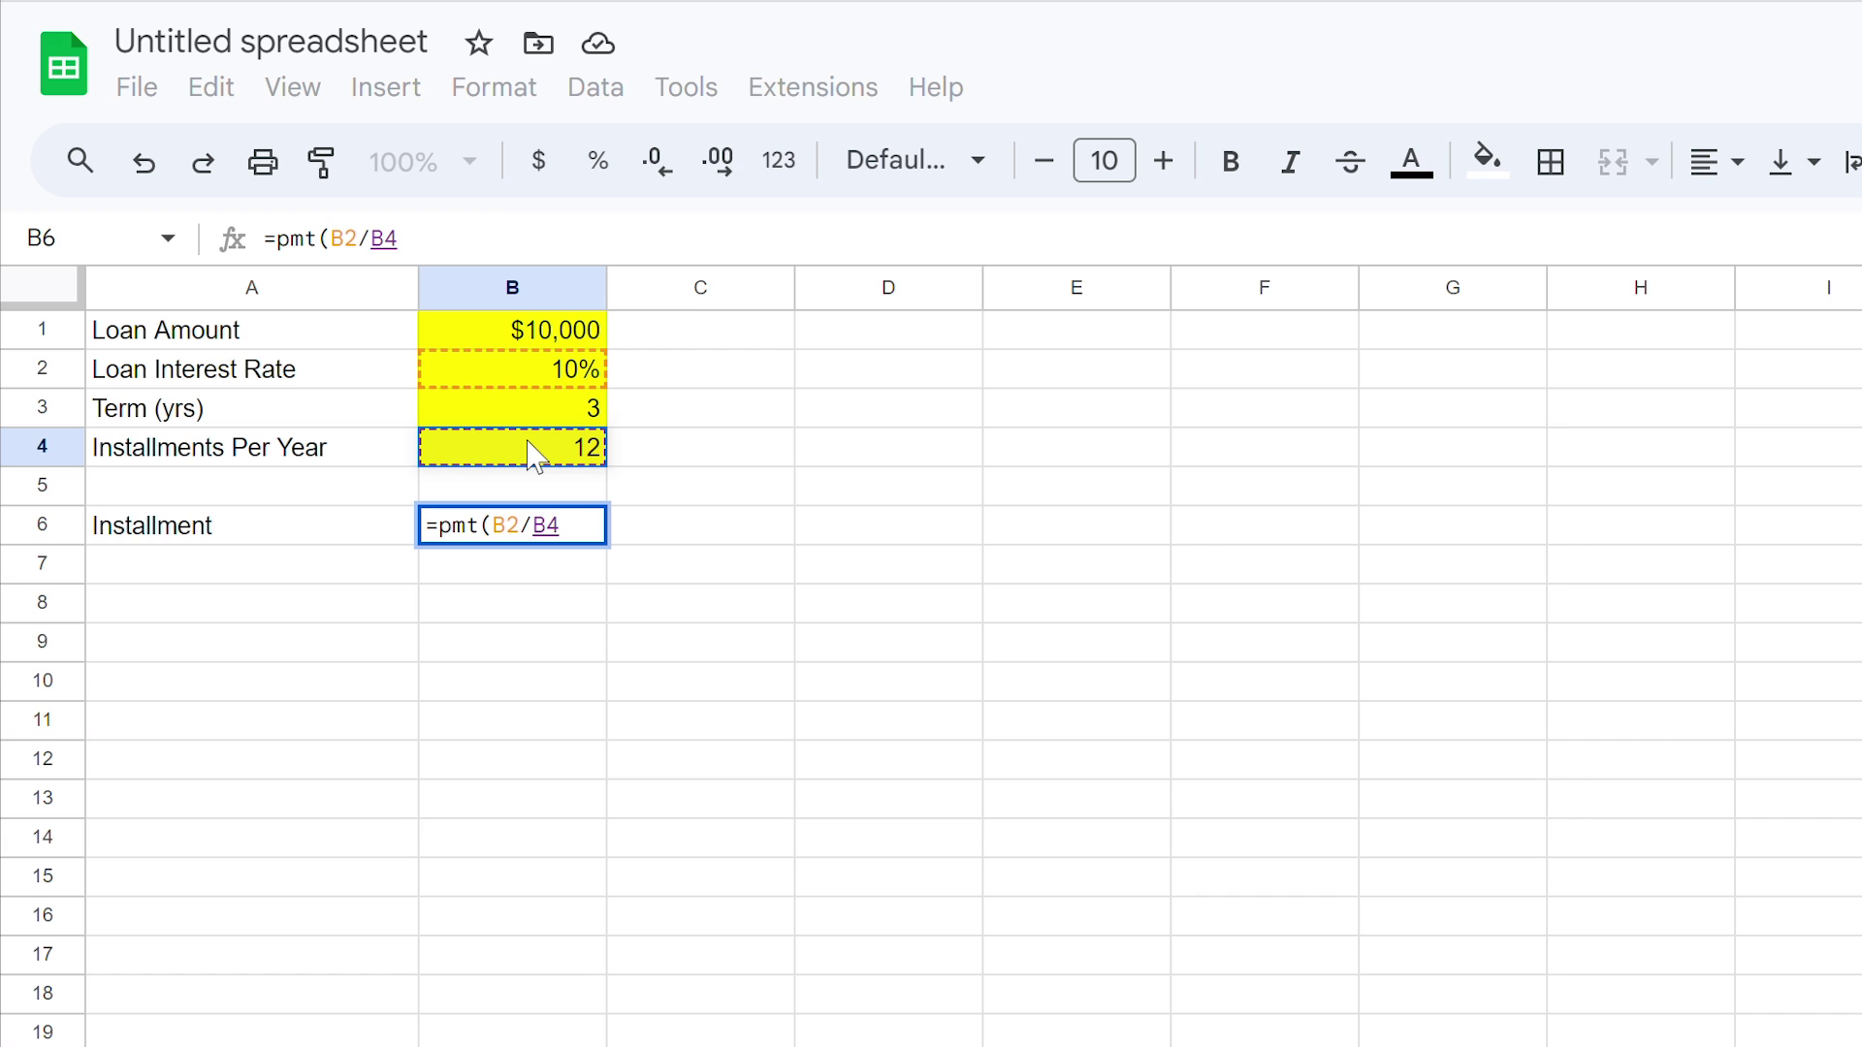
text(,)
click(516, 411)
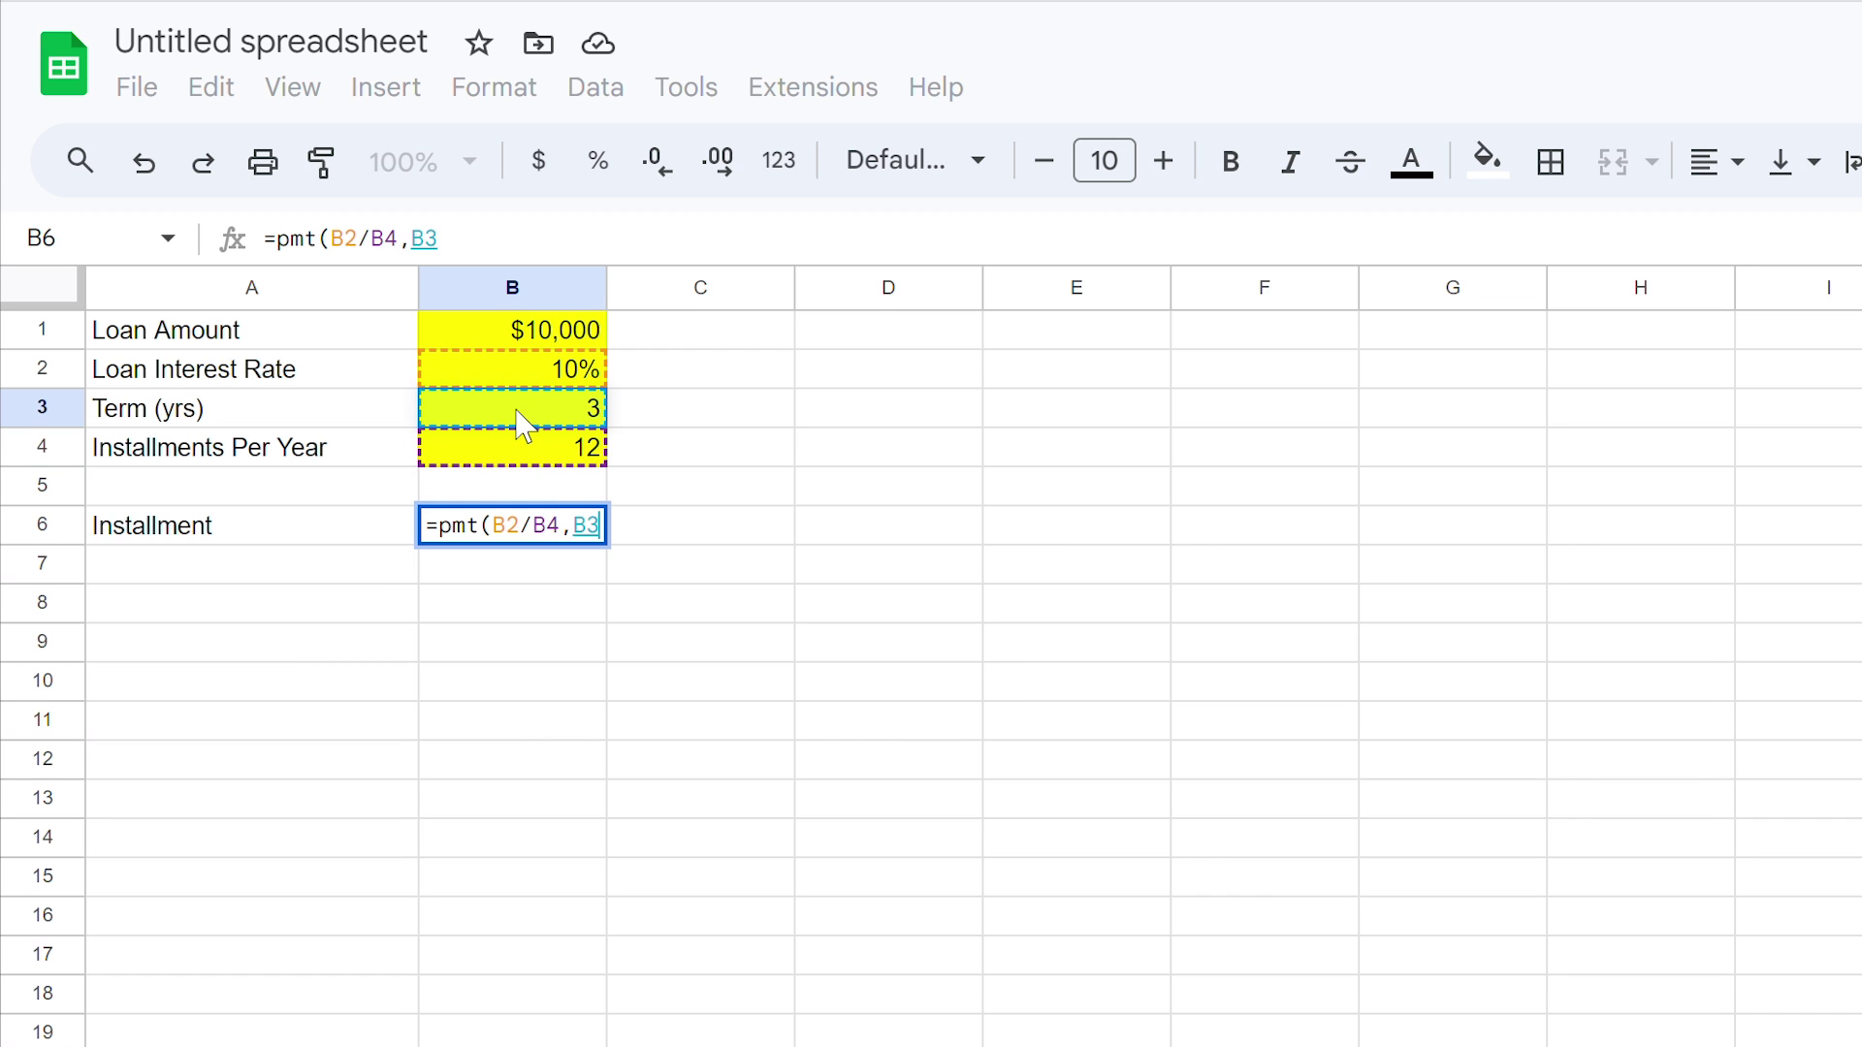
text(*)
click(524, 456)
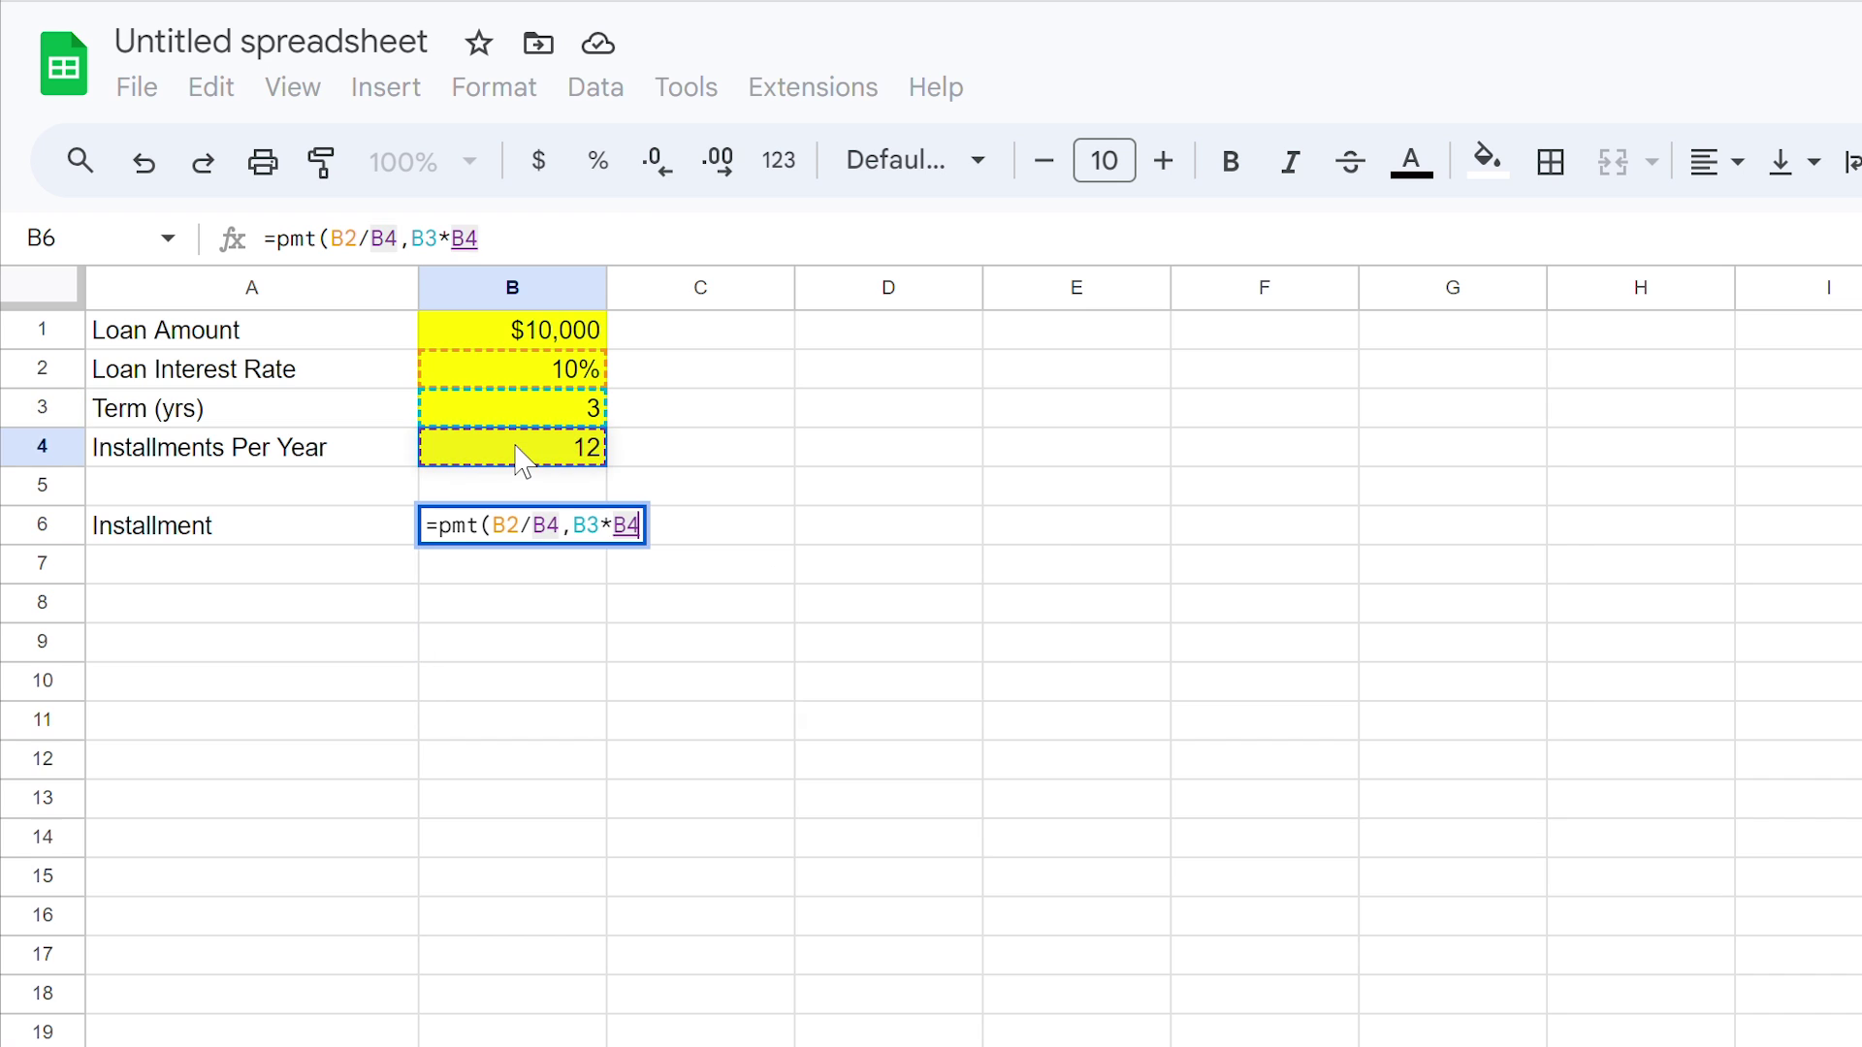
text(,)
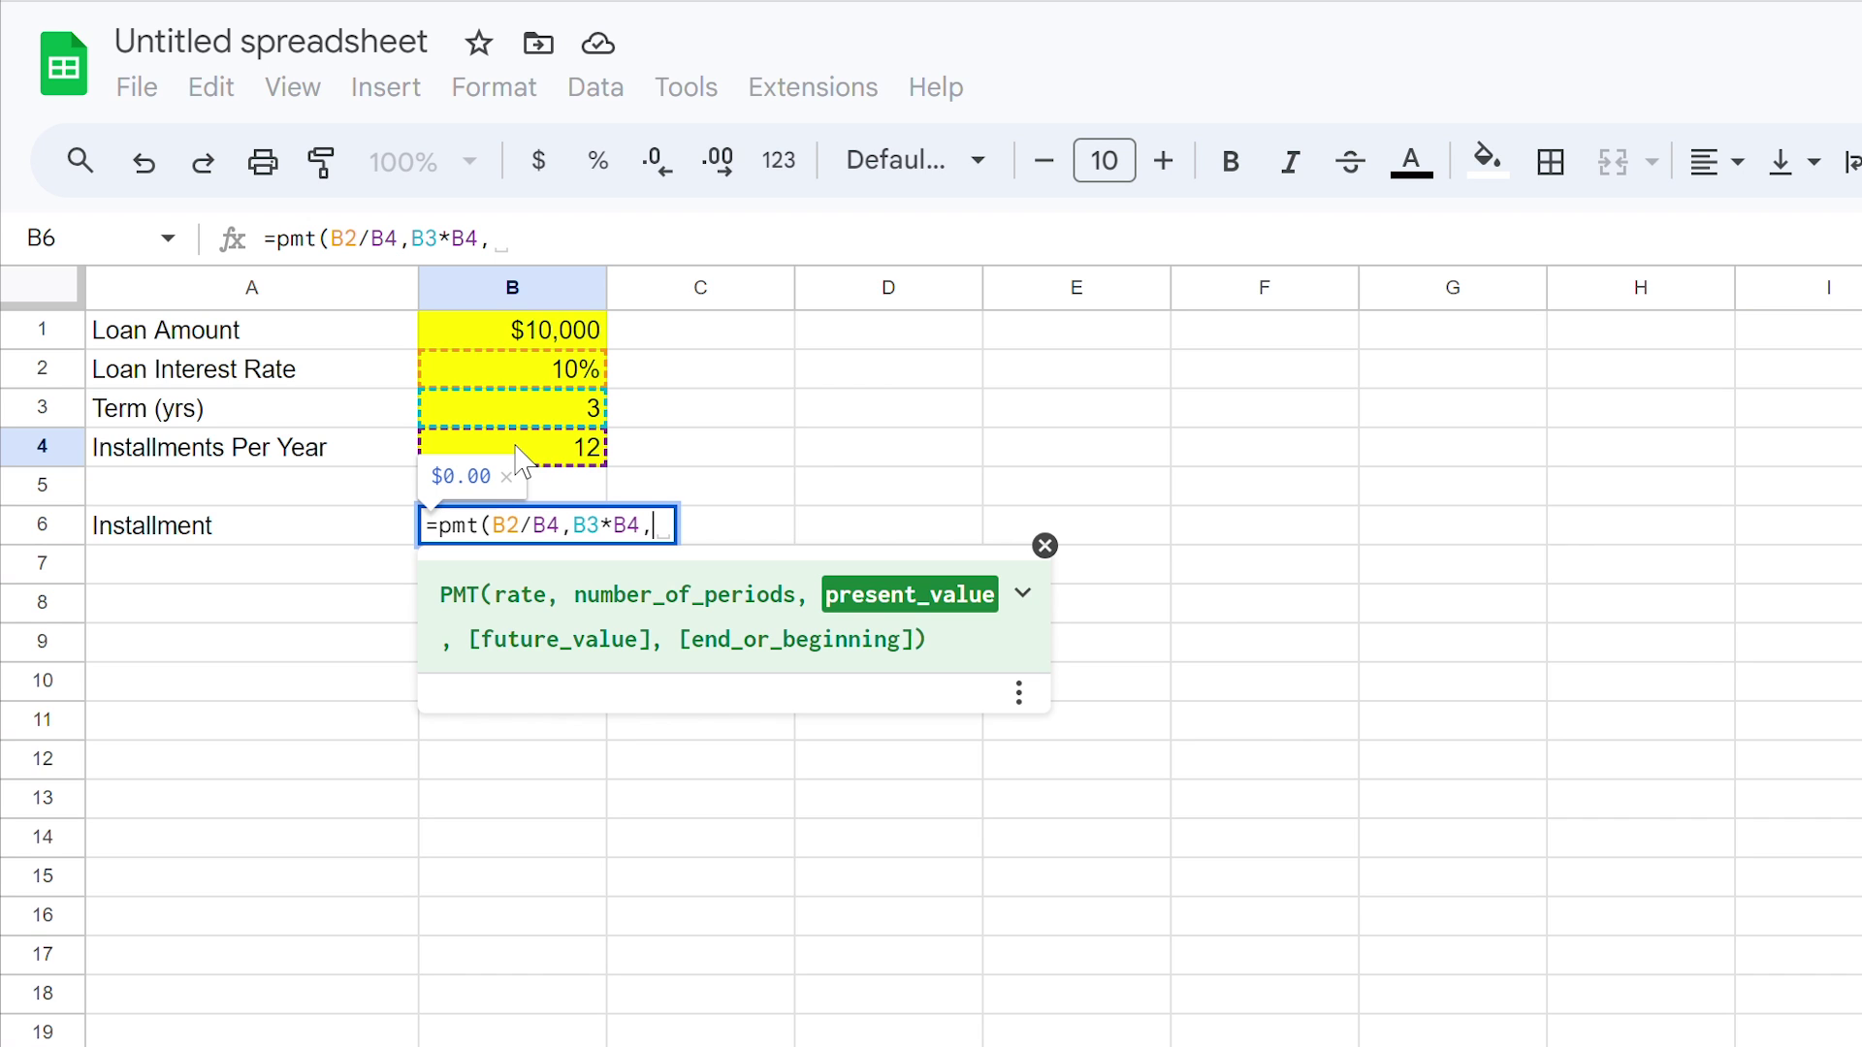
Add -B1 as present value, then 0 future value and 0 payment type
text(-)
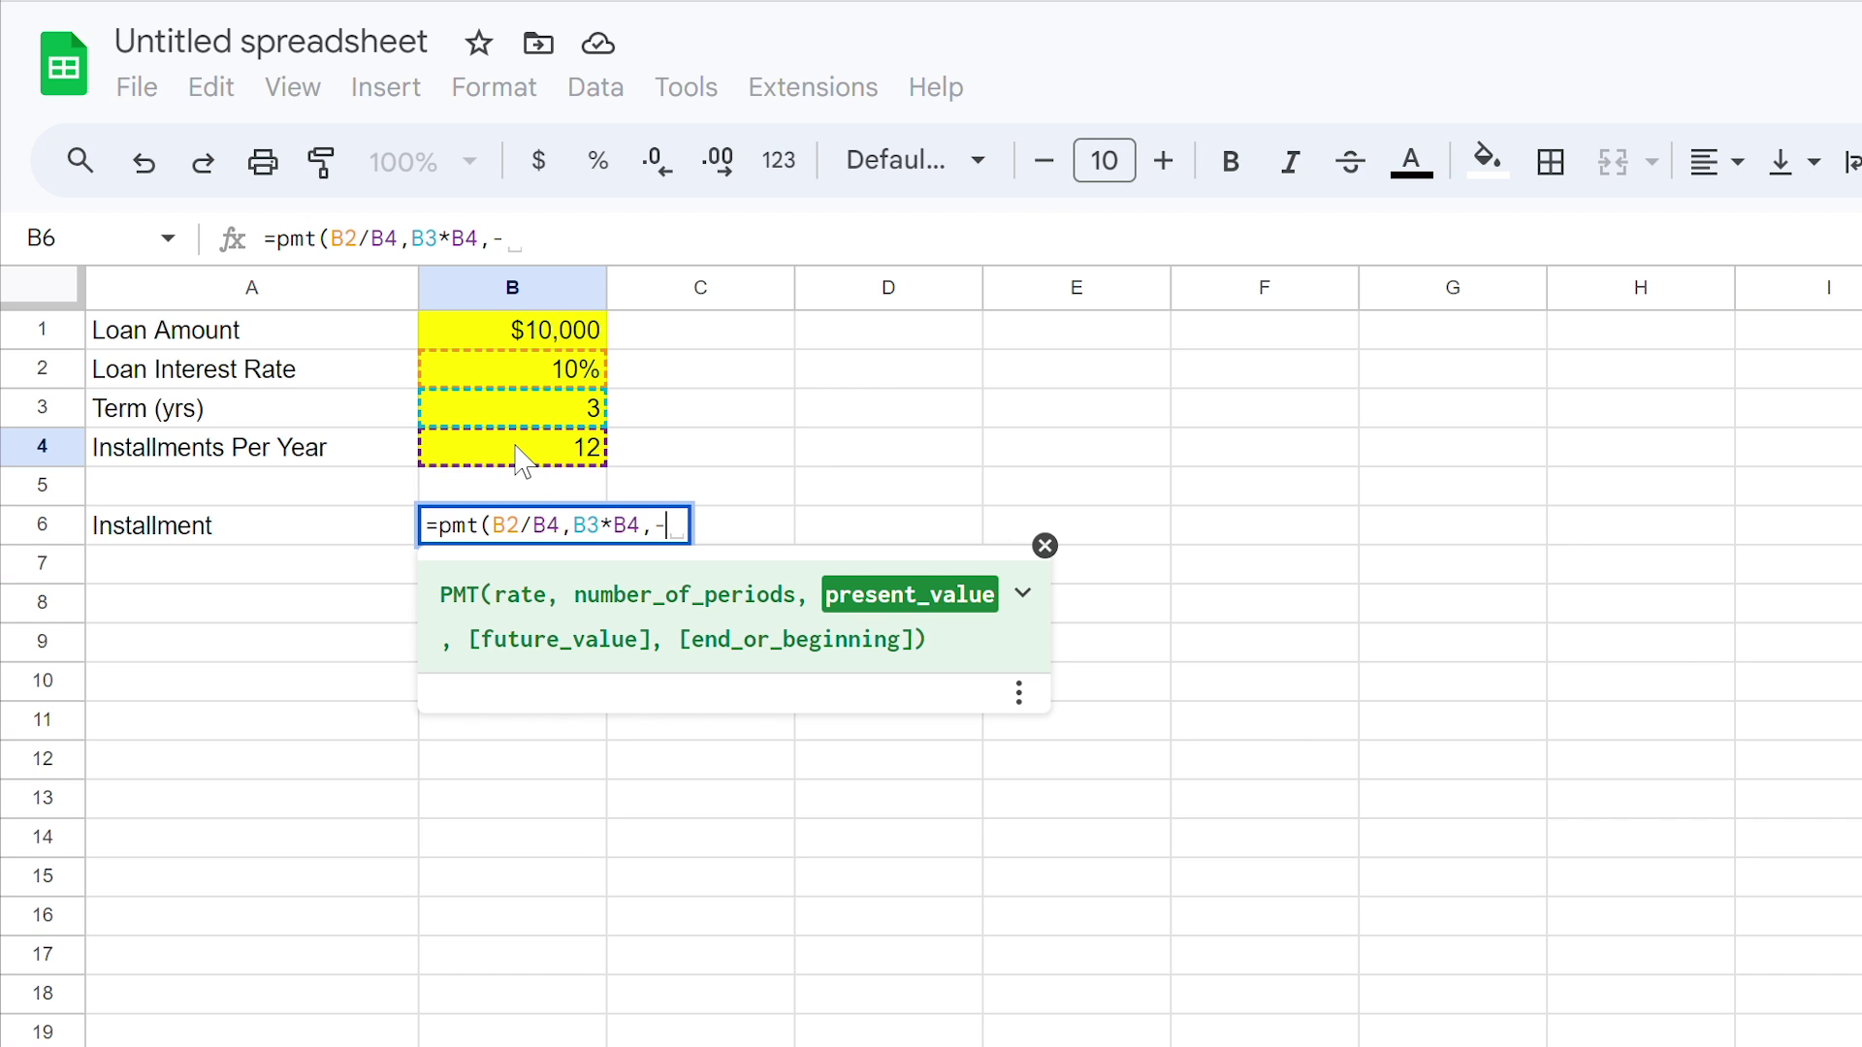
click(497, 342)
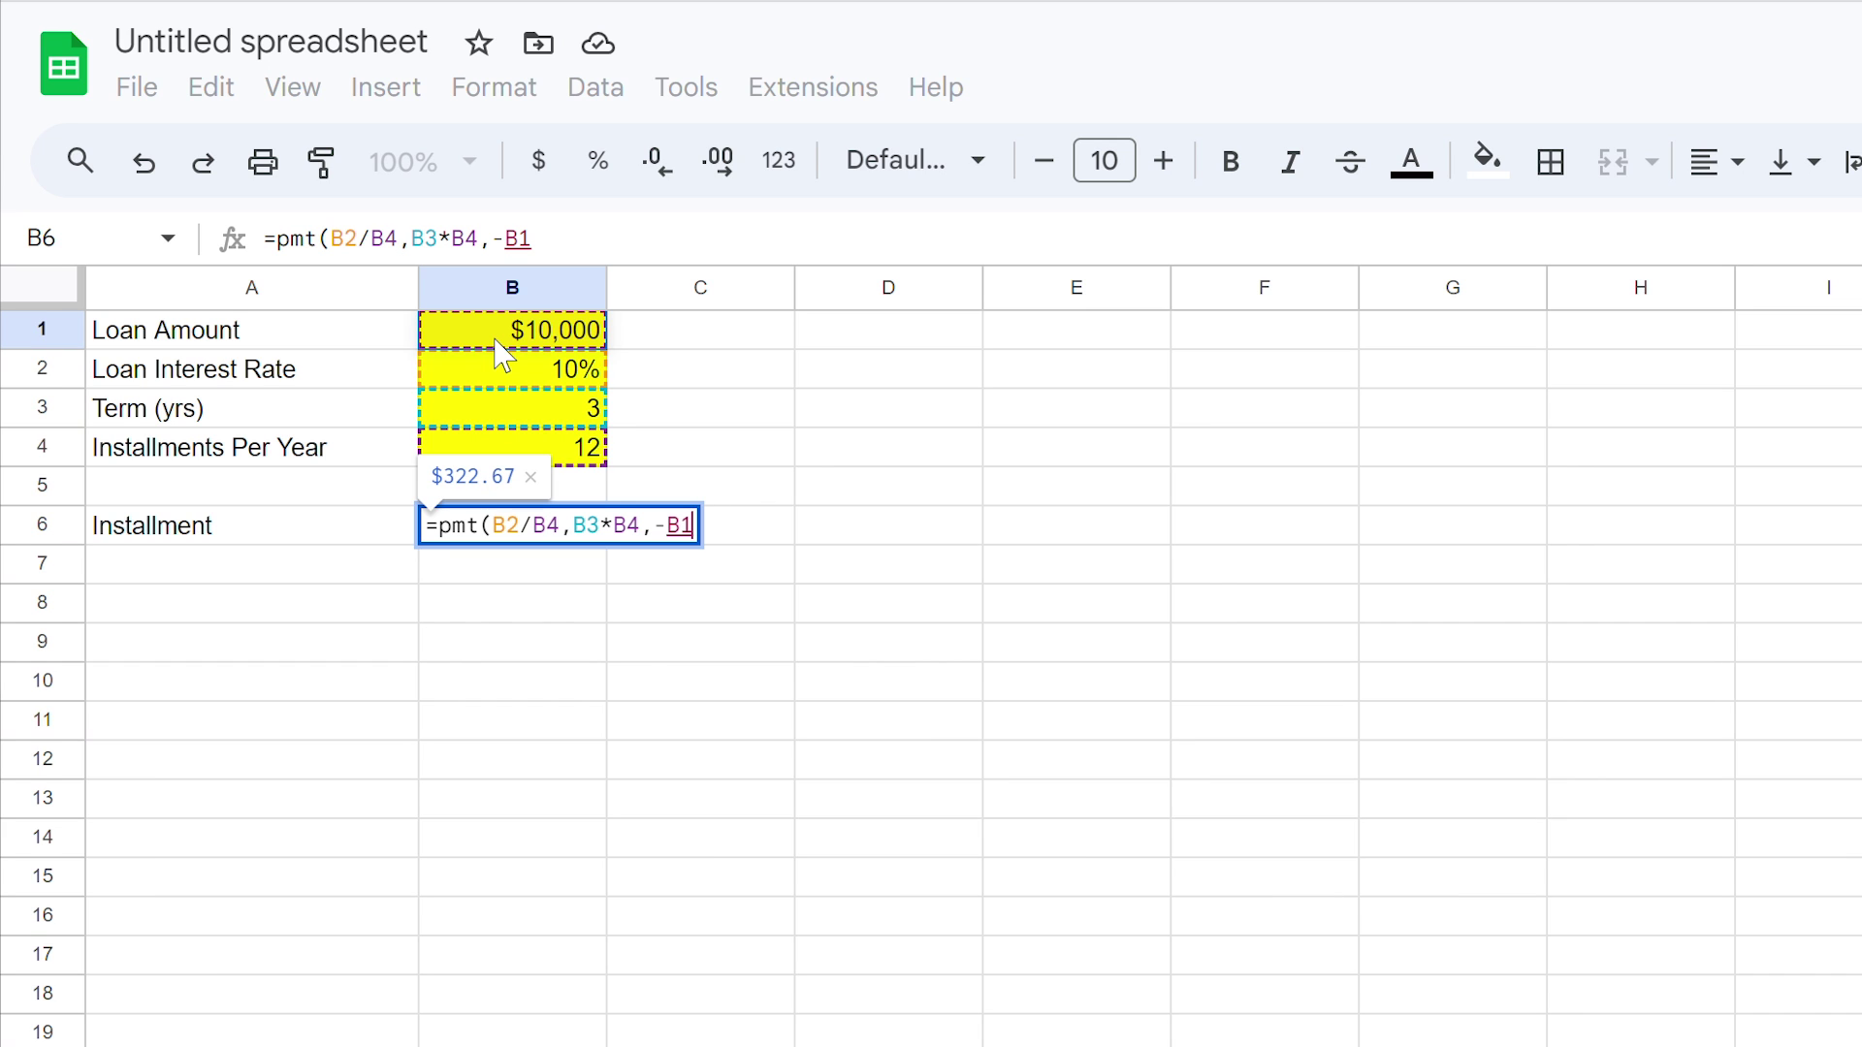
text(,0)
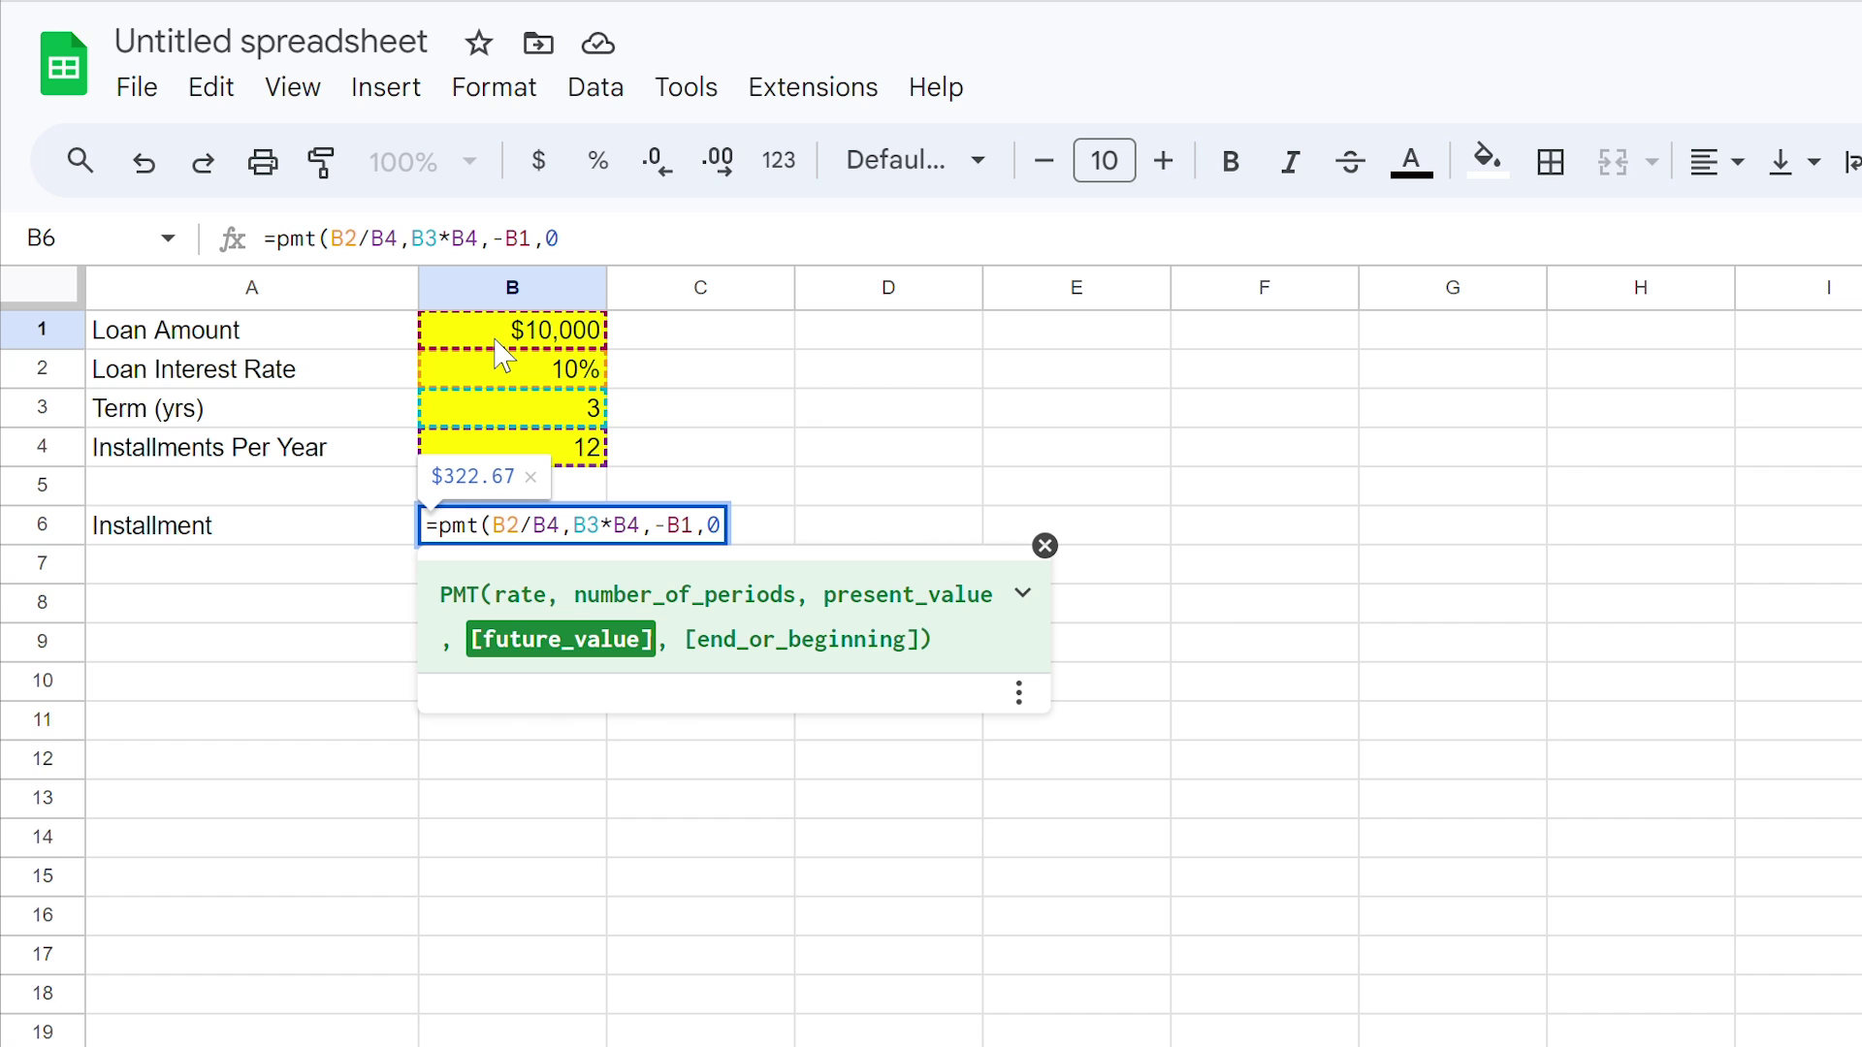
text(,)
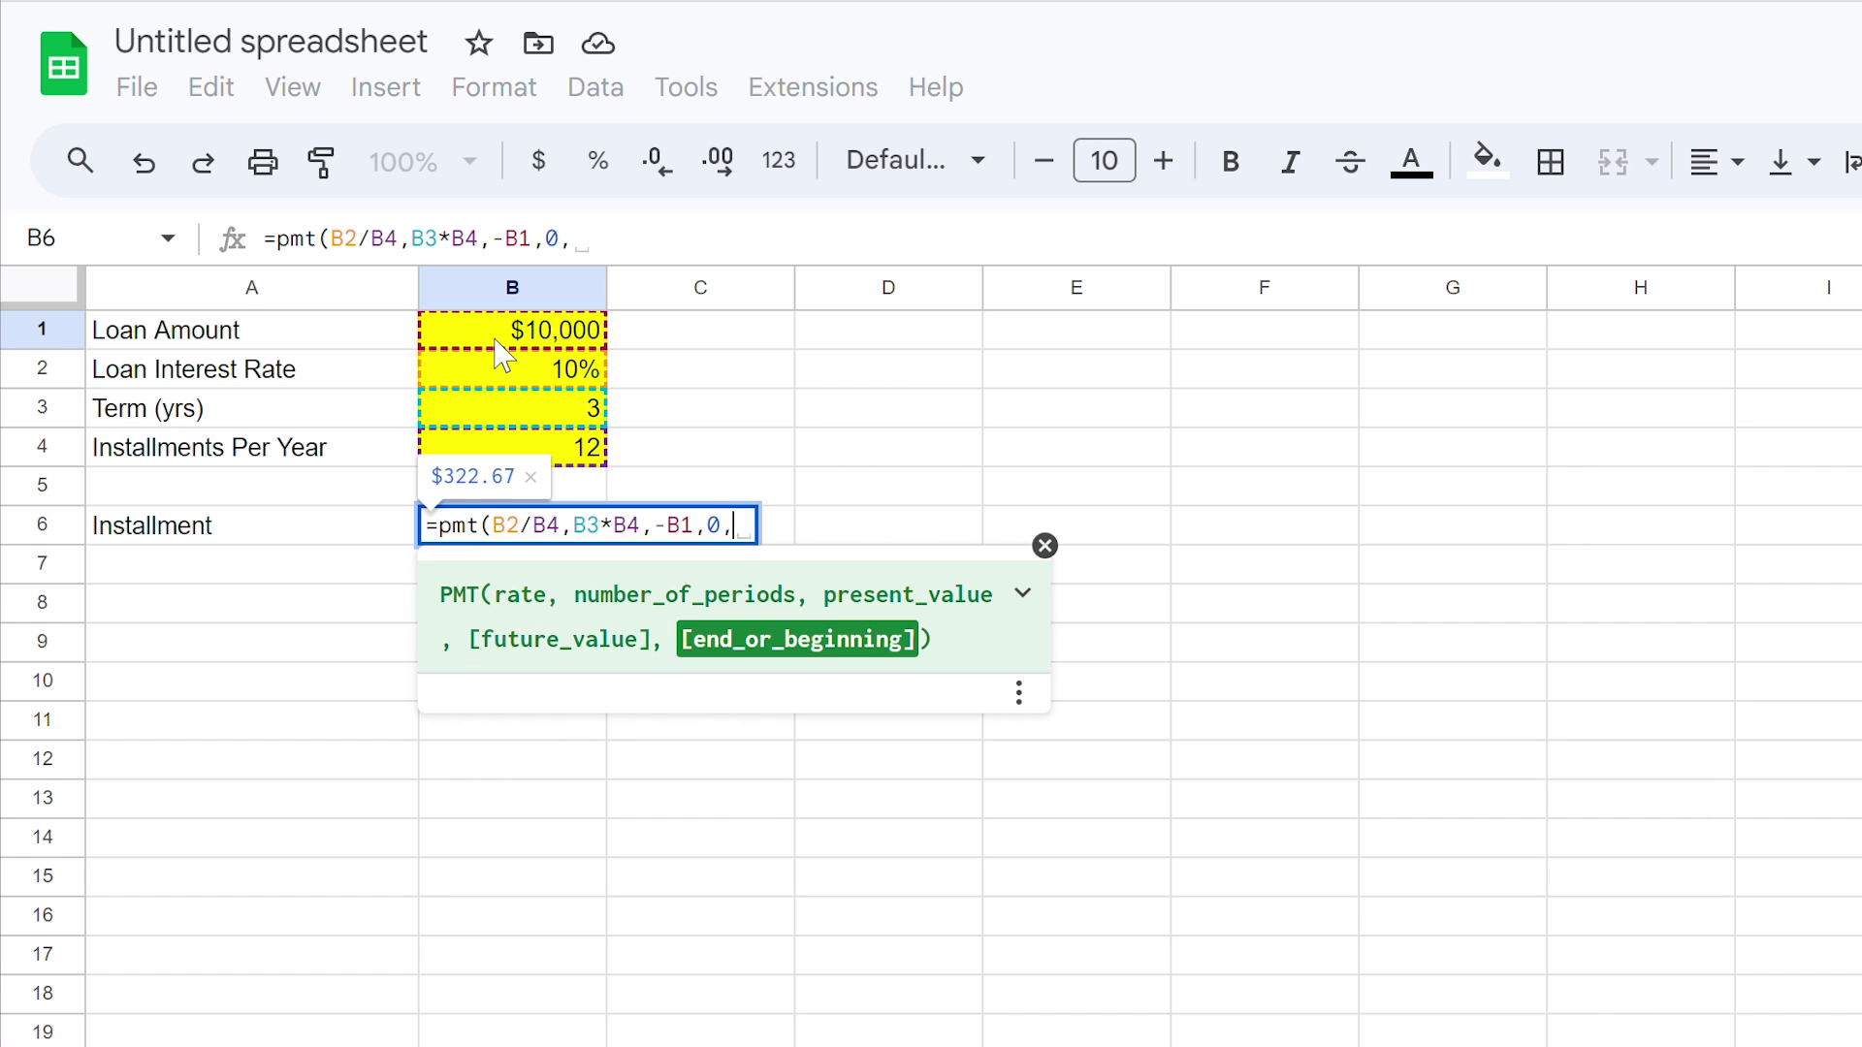
text(0)
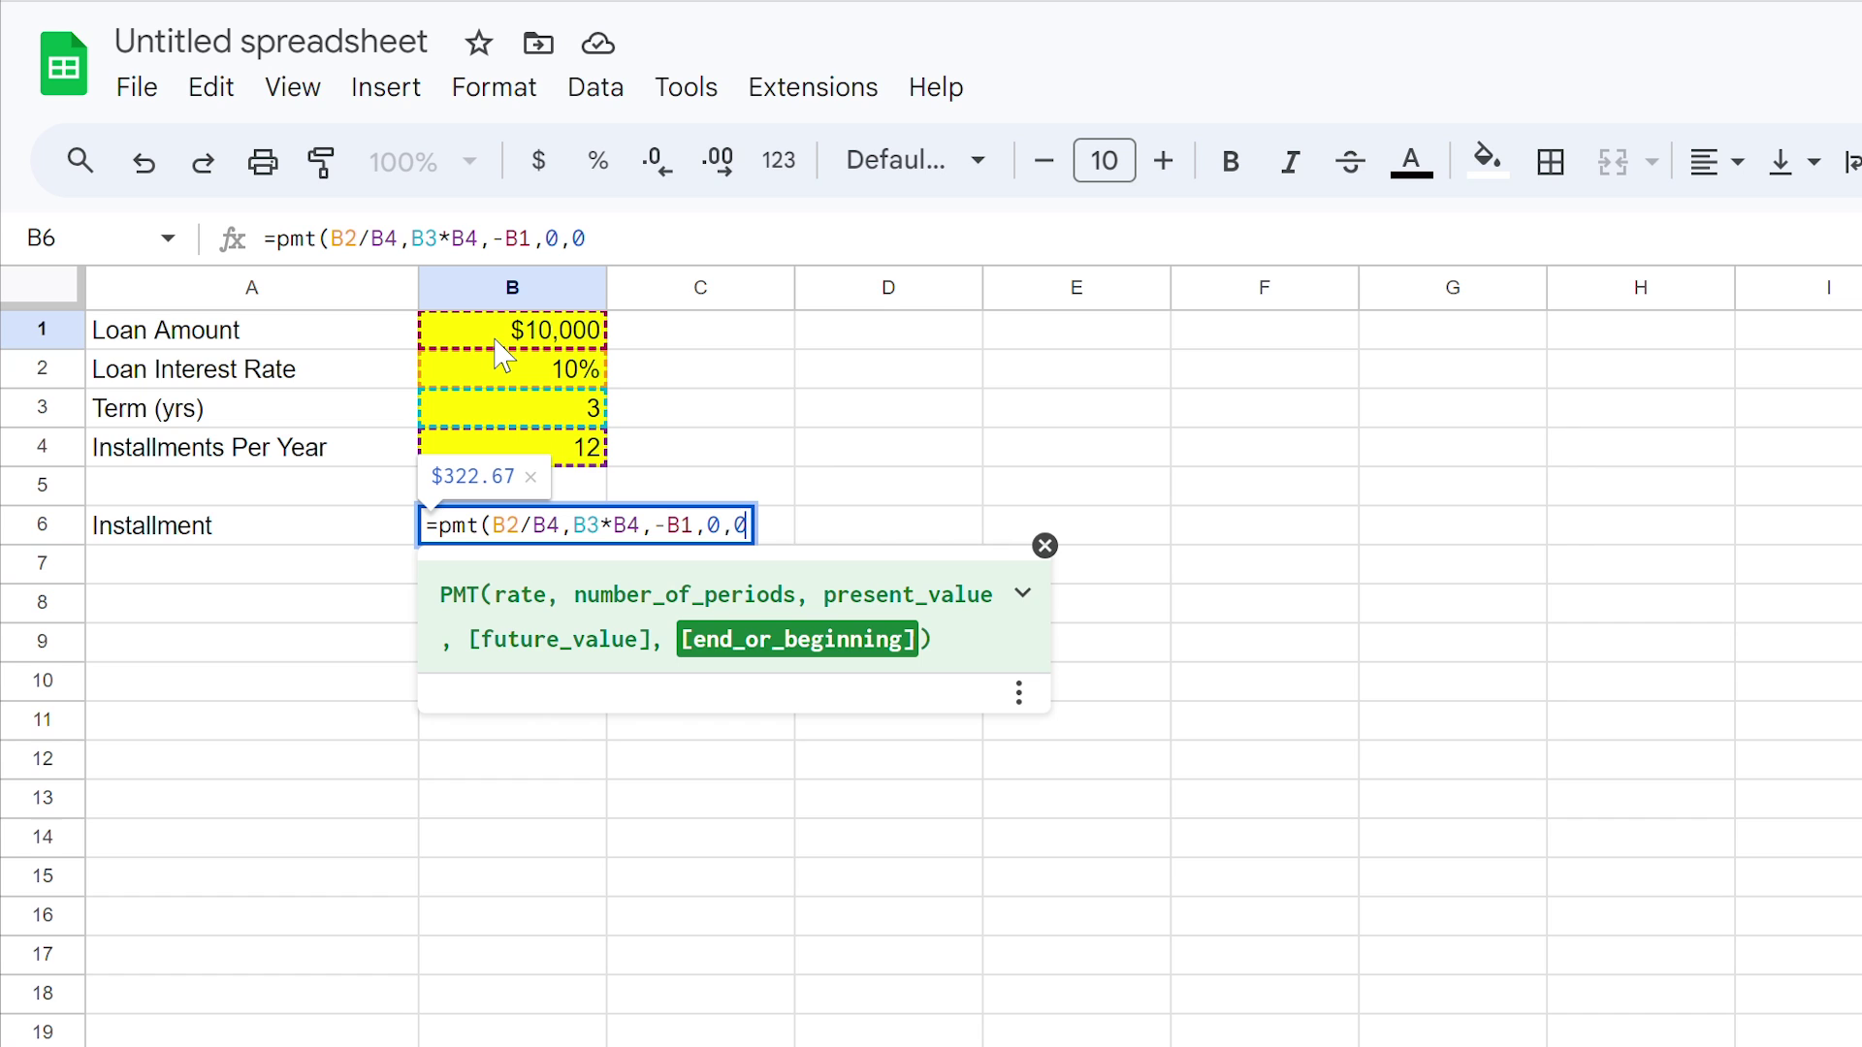
Close and commit =pmt(B2/B4,B3*B4,-B1,0,0) in B6, showing $322.67
text())
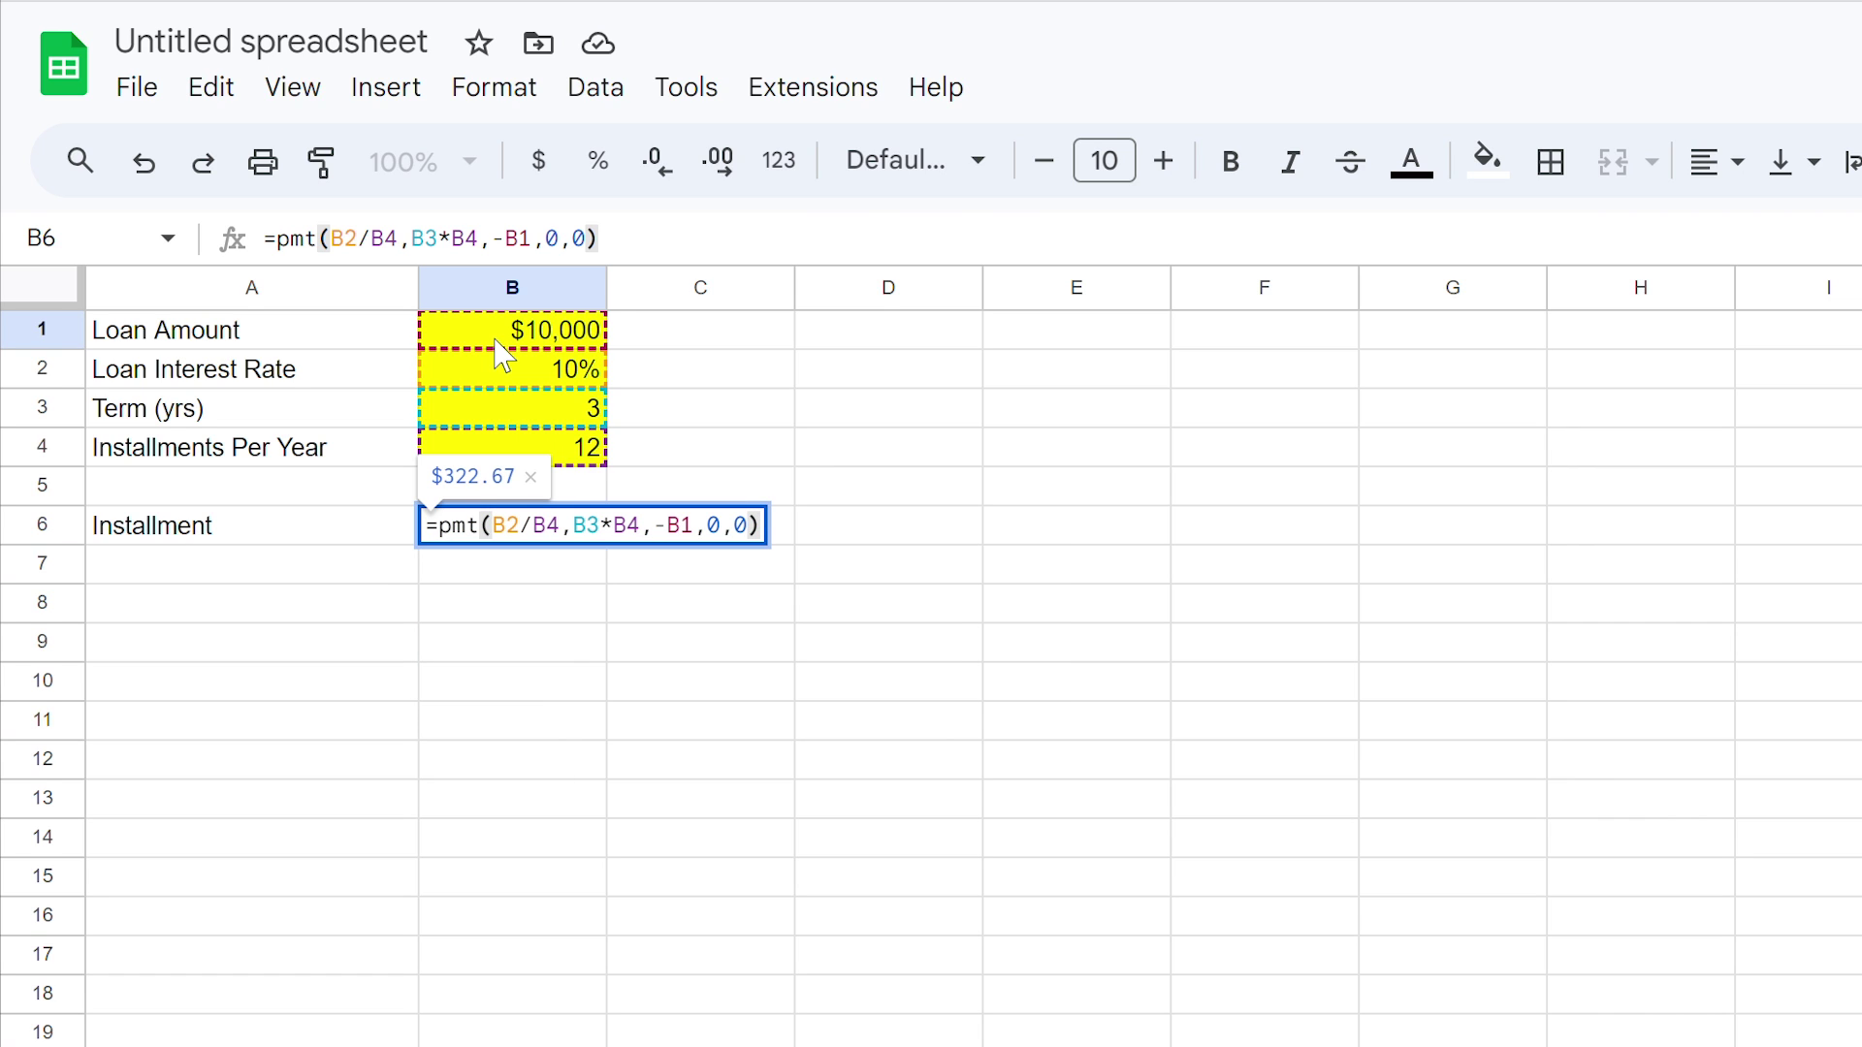
key(Return)
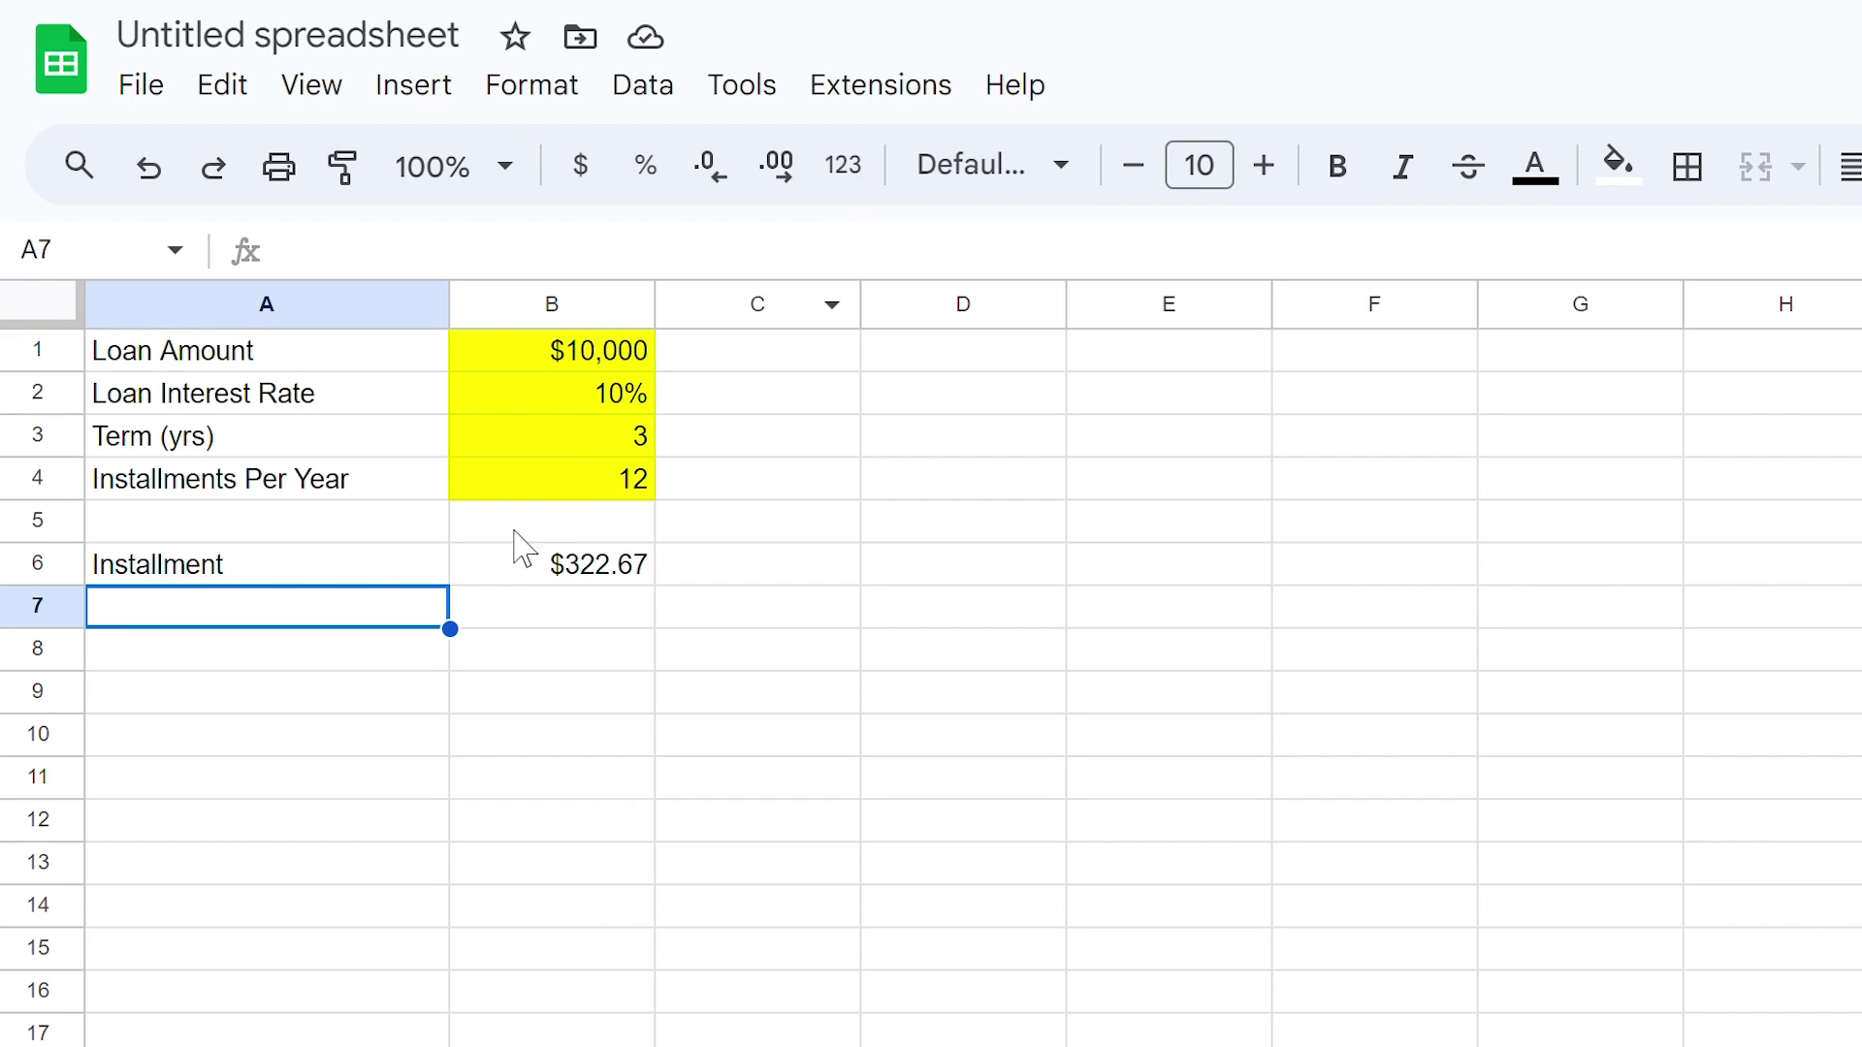
Put 0 in A9 and =SEQUENCE(B3*B4) in A10 to number the installments
click(321, 691)
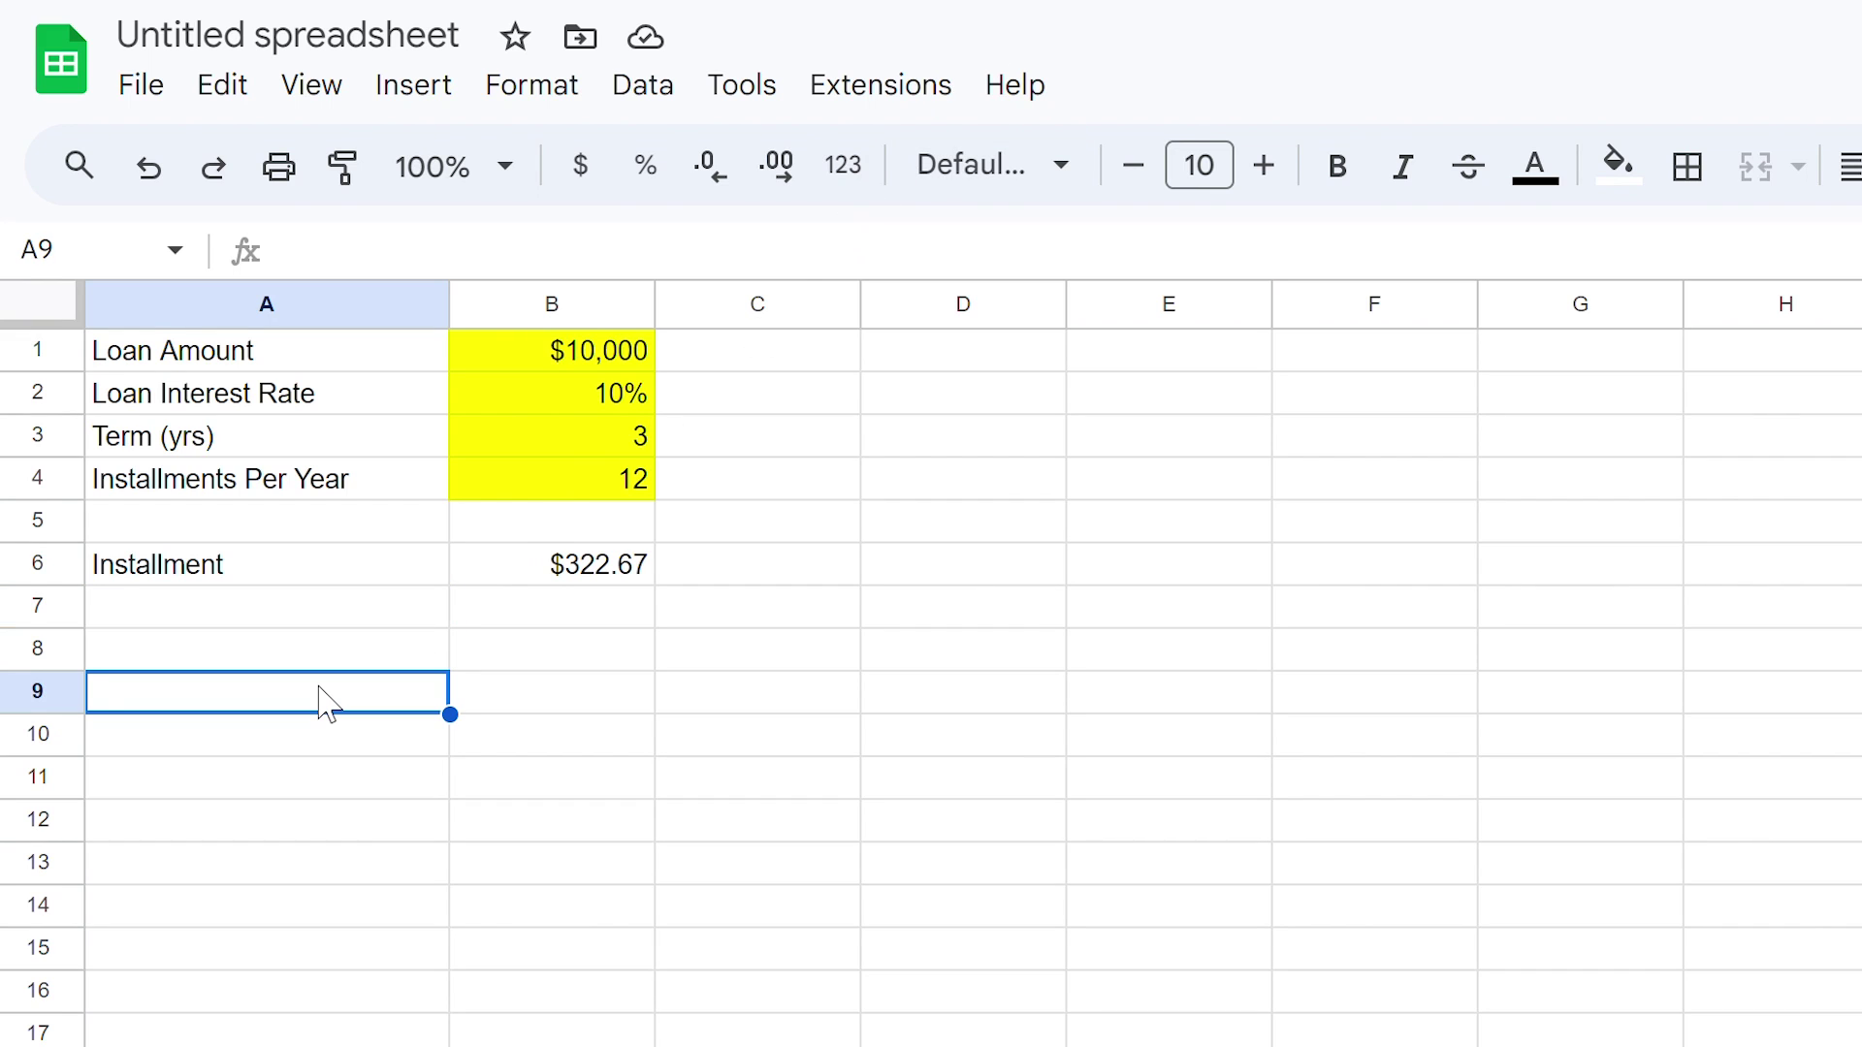
text(0)
key(Return)
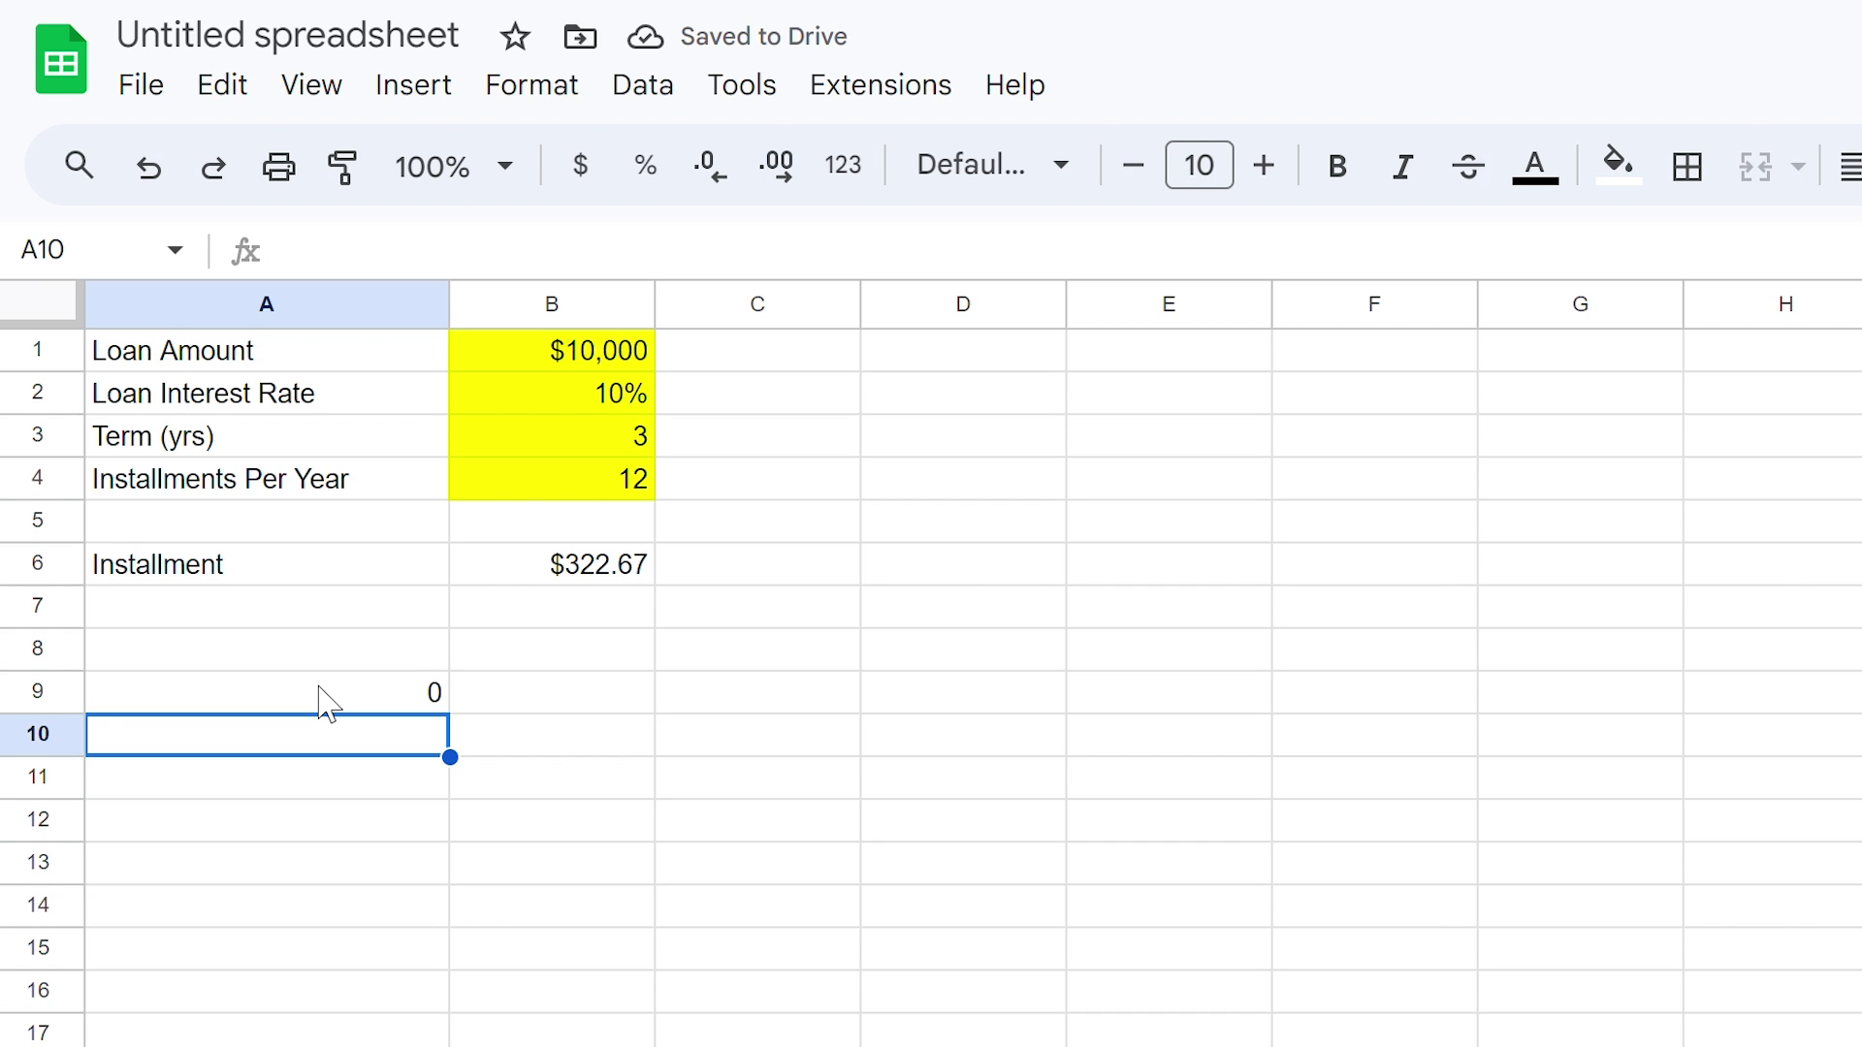
text(=sequenc)
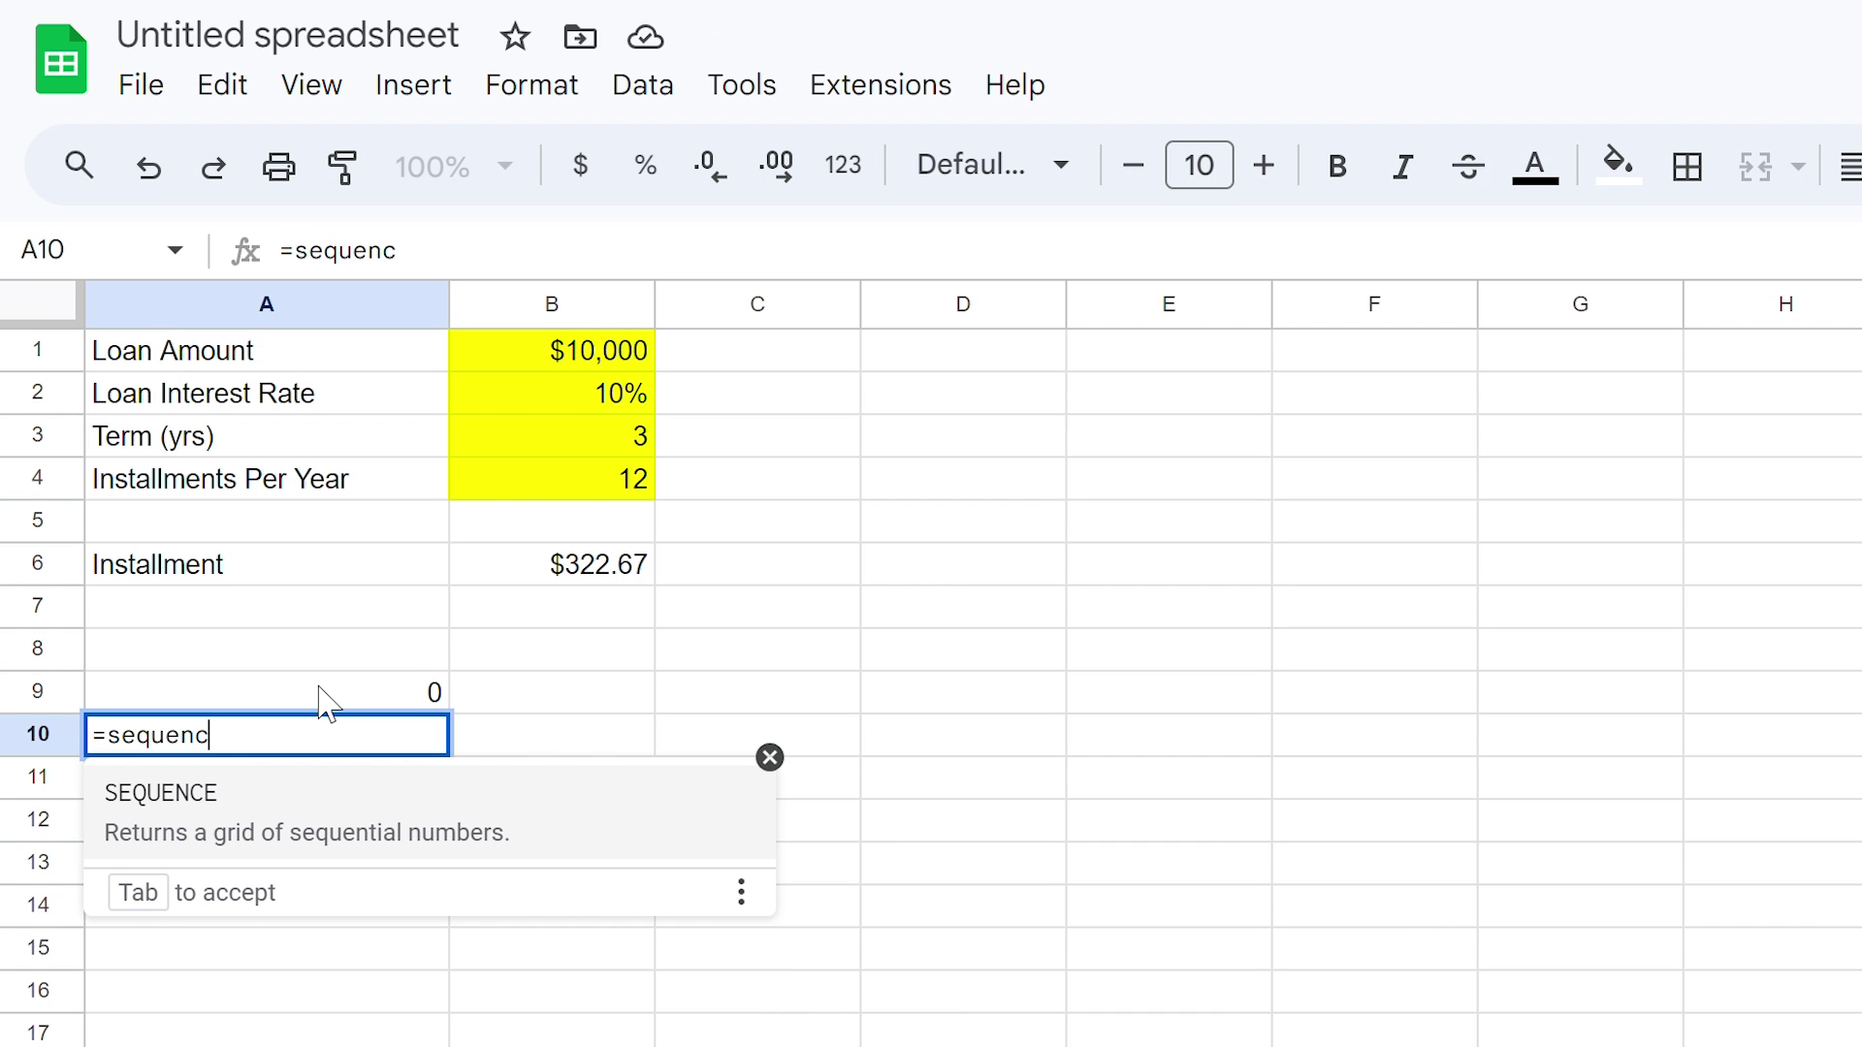
text(e()
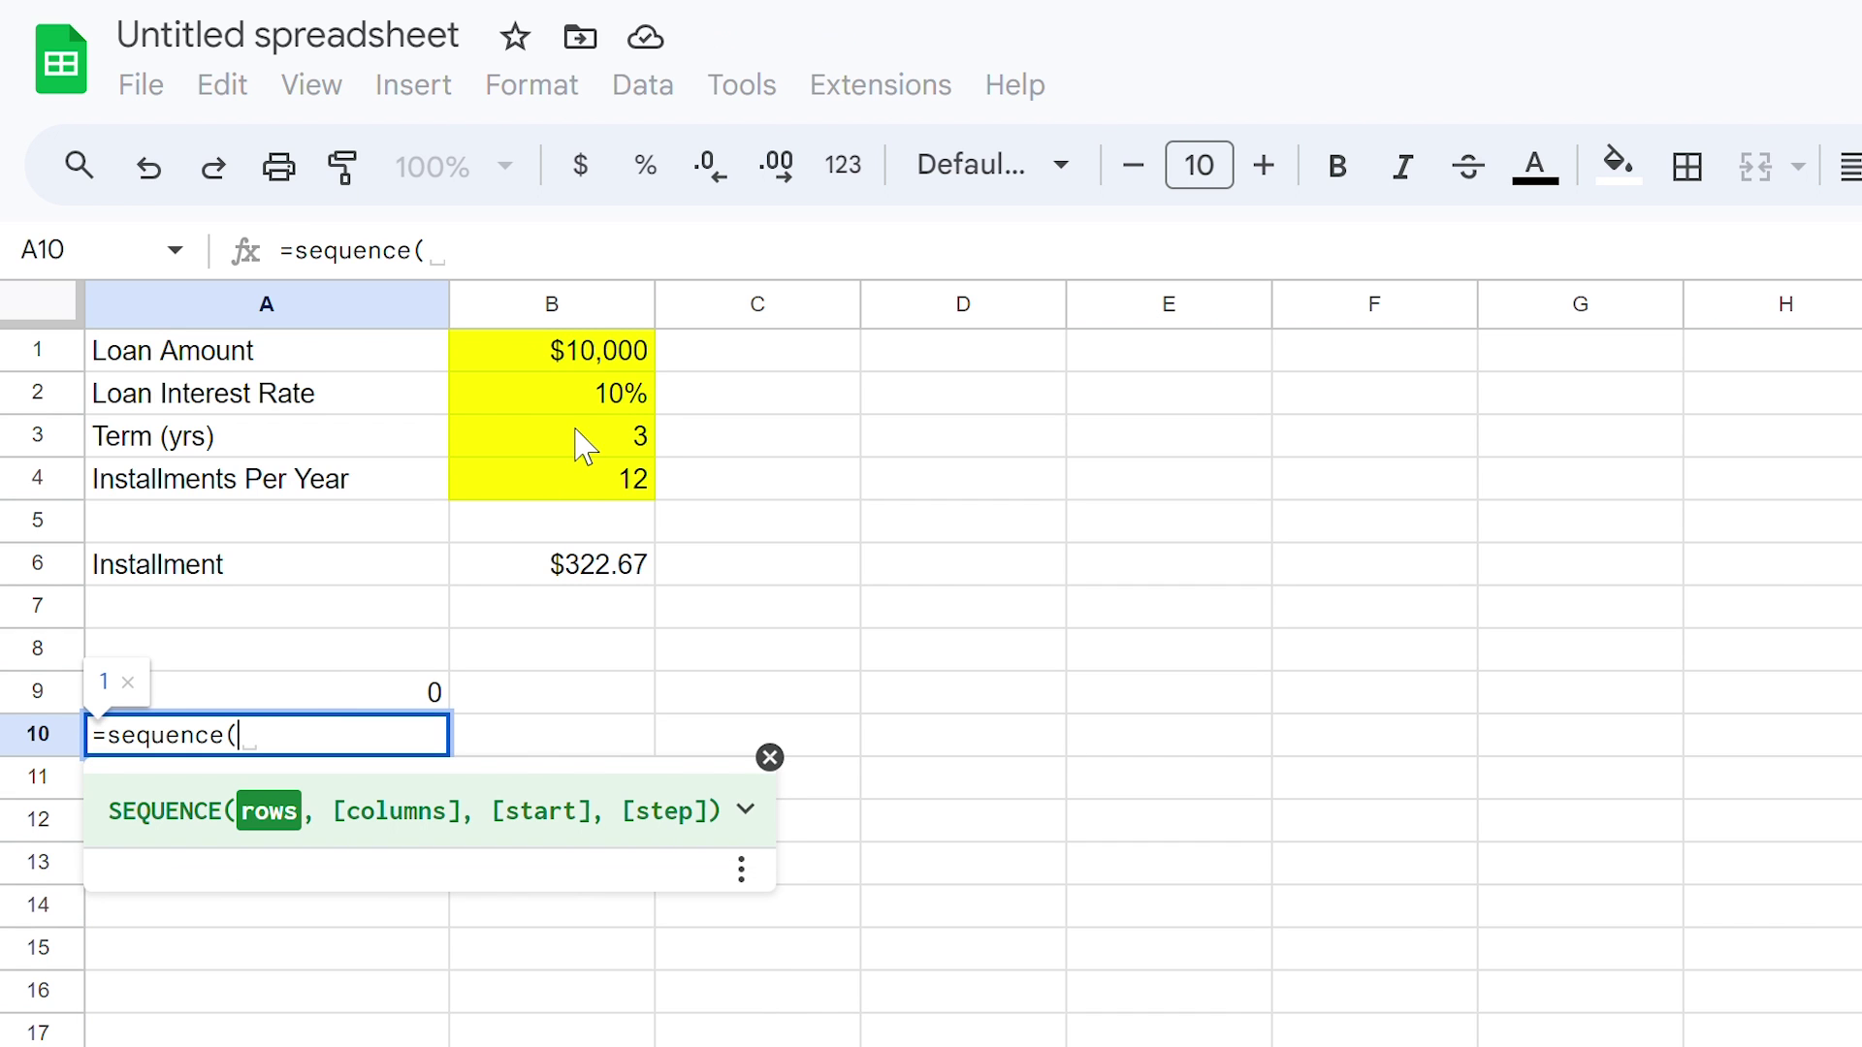
click(576, 430)
text(*)
click(566, 482)
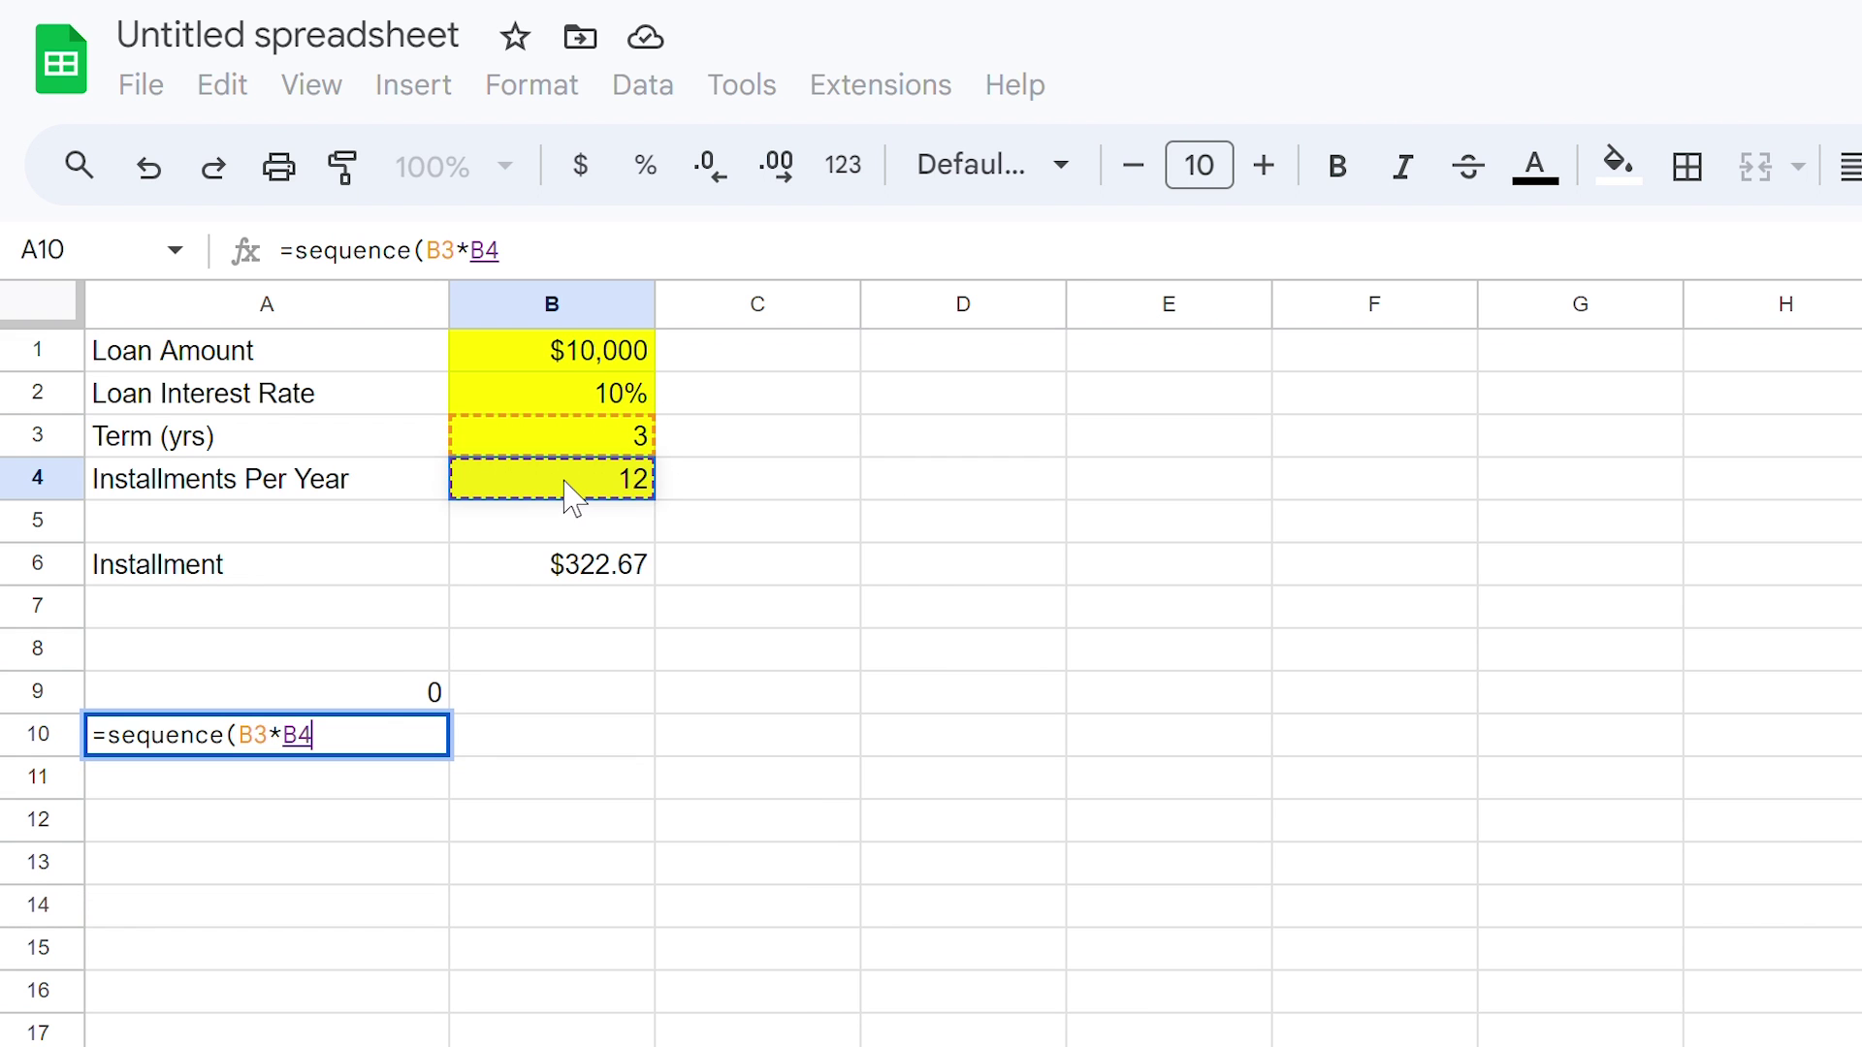
text())
key(Return)
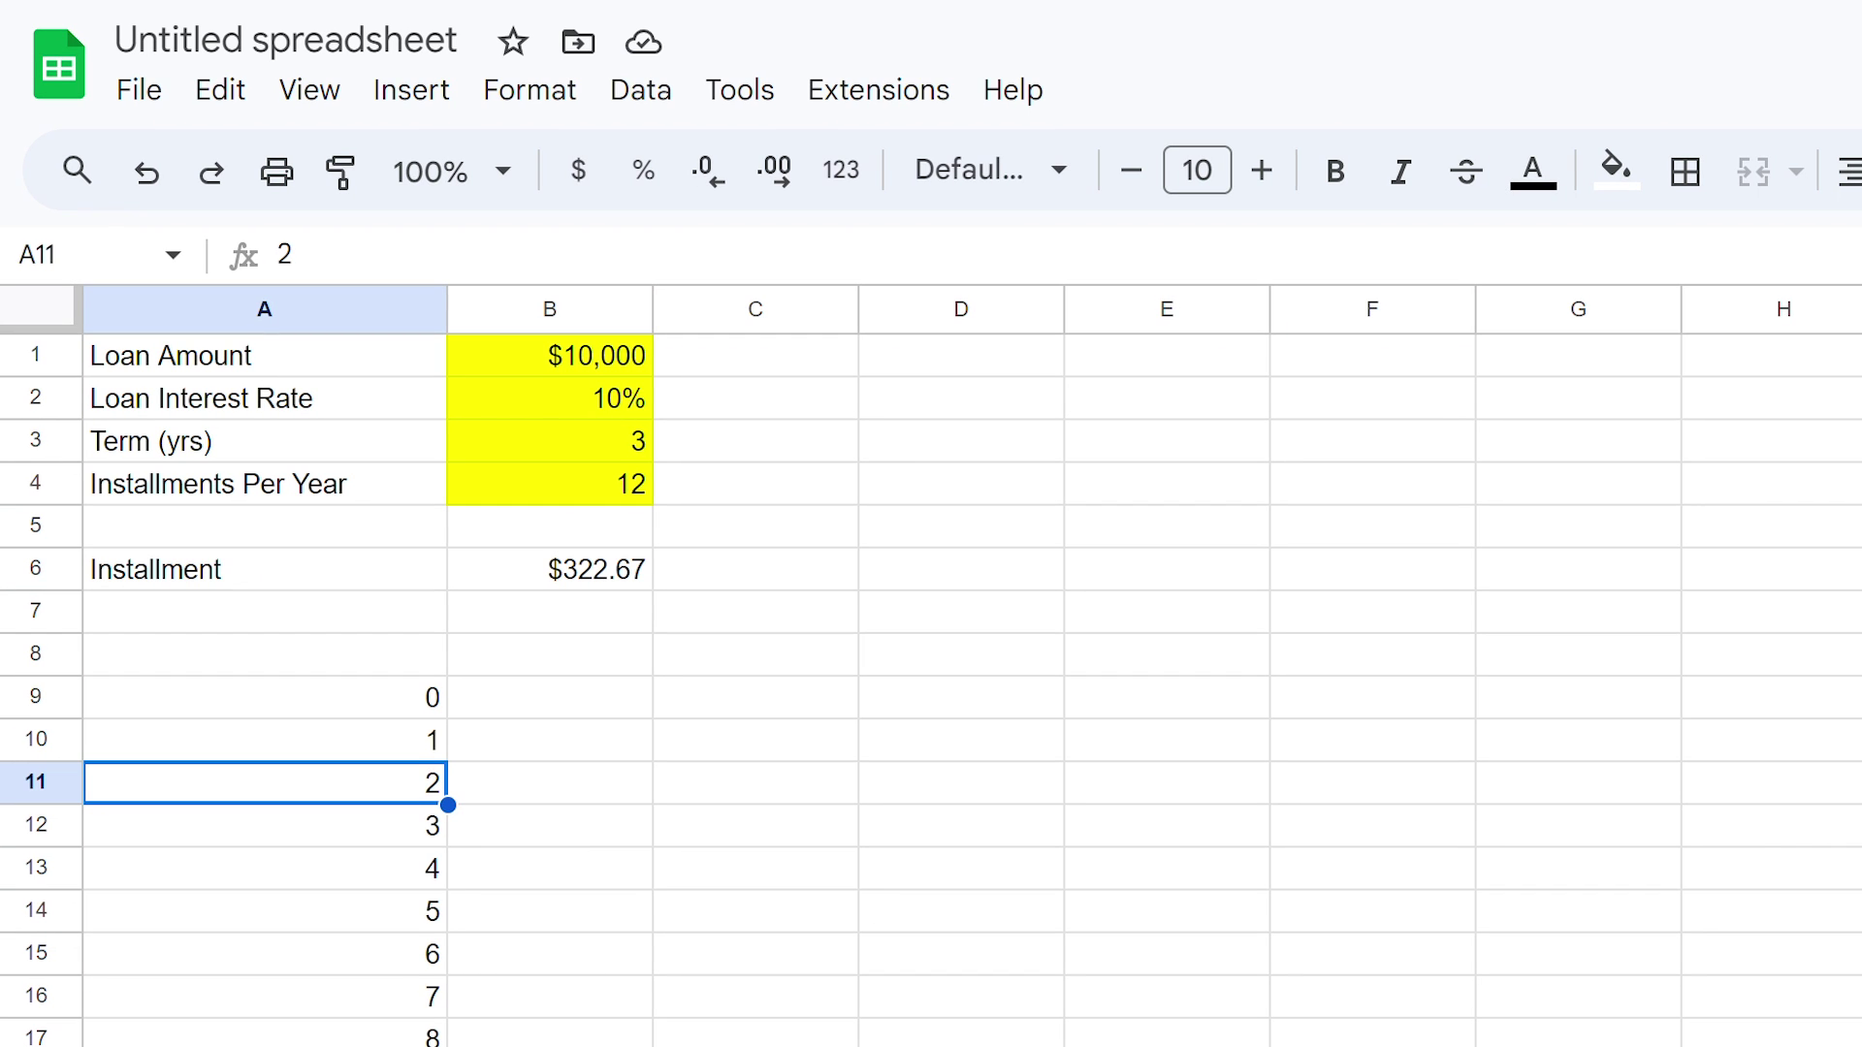
Type the headers Installment, Balance, Installment, Principal and Interest across A8 to E8
click(330, 662)
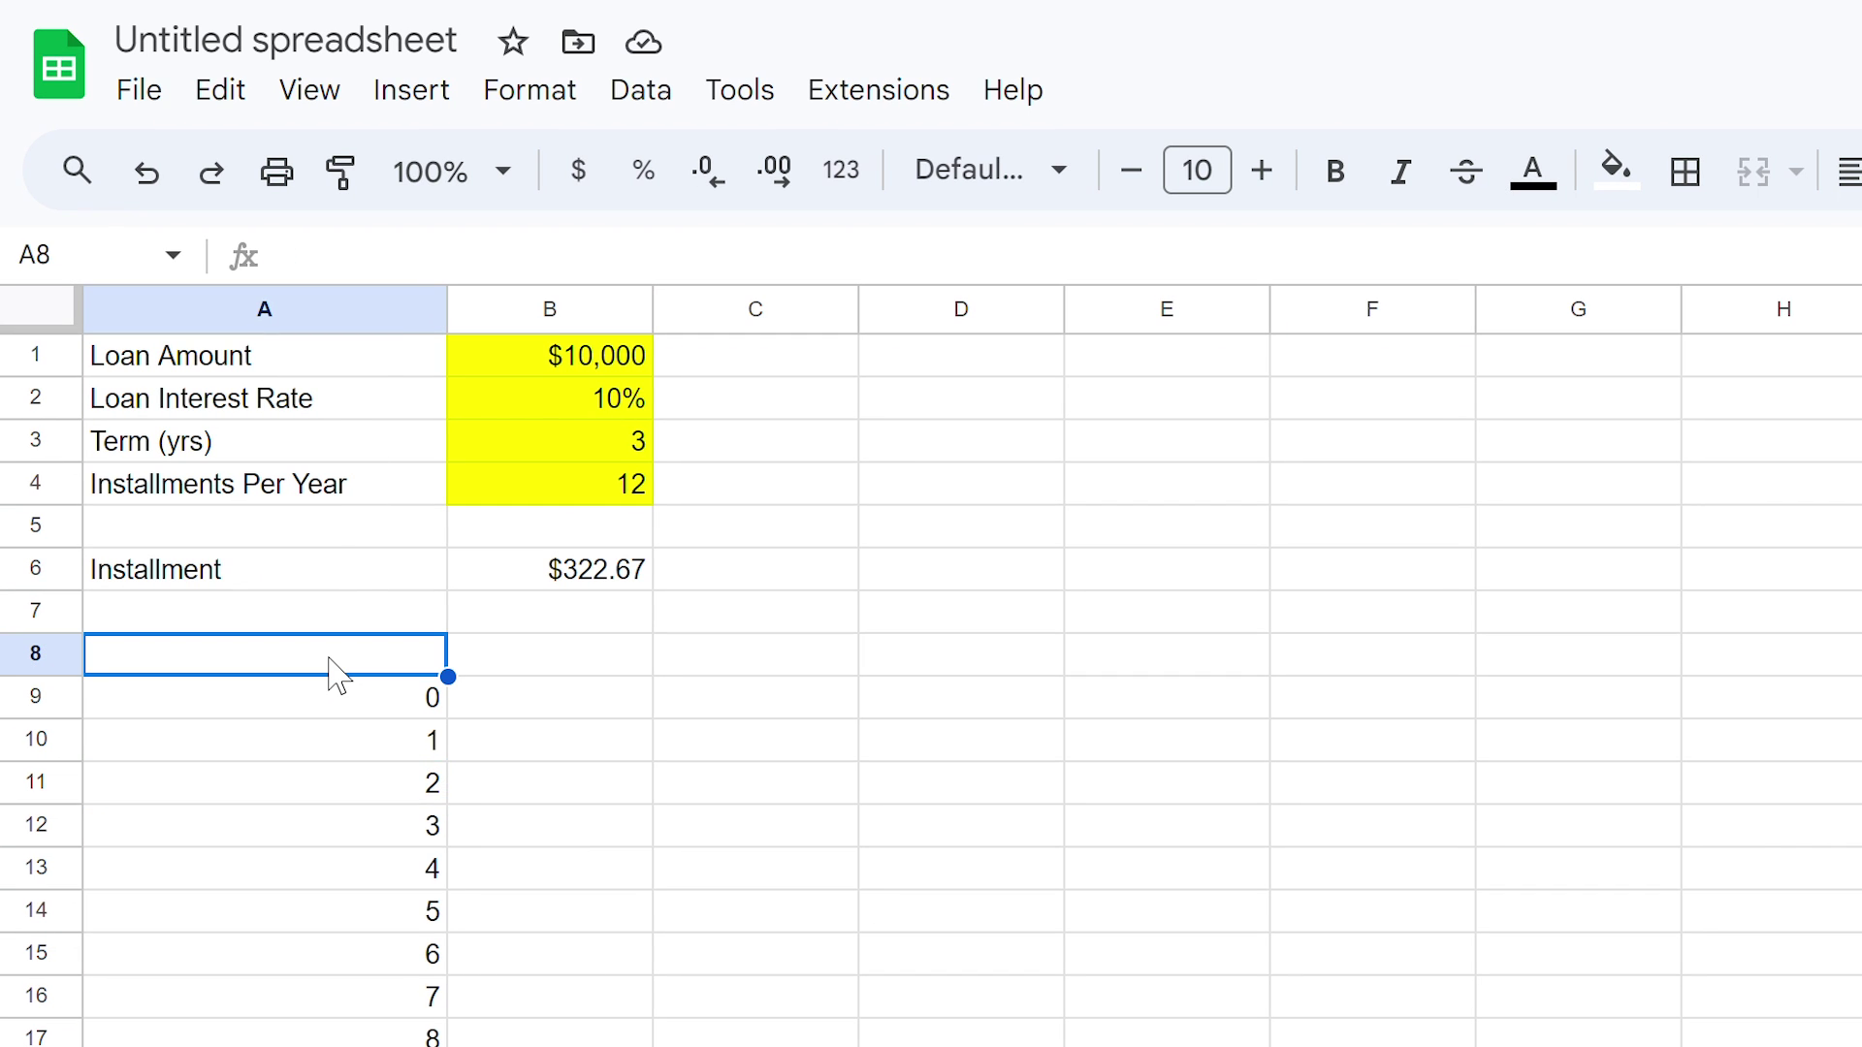
text(Installmment)
key(Tab)
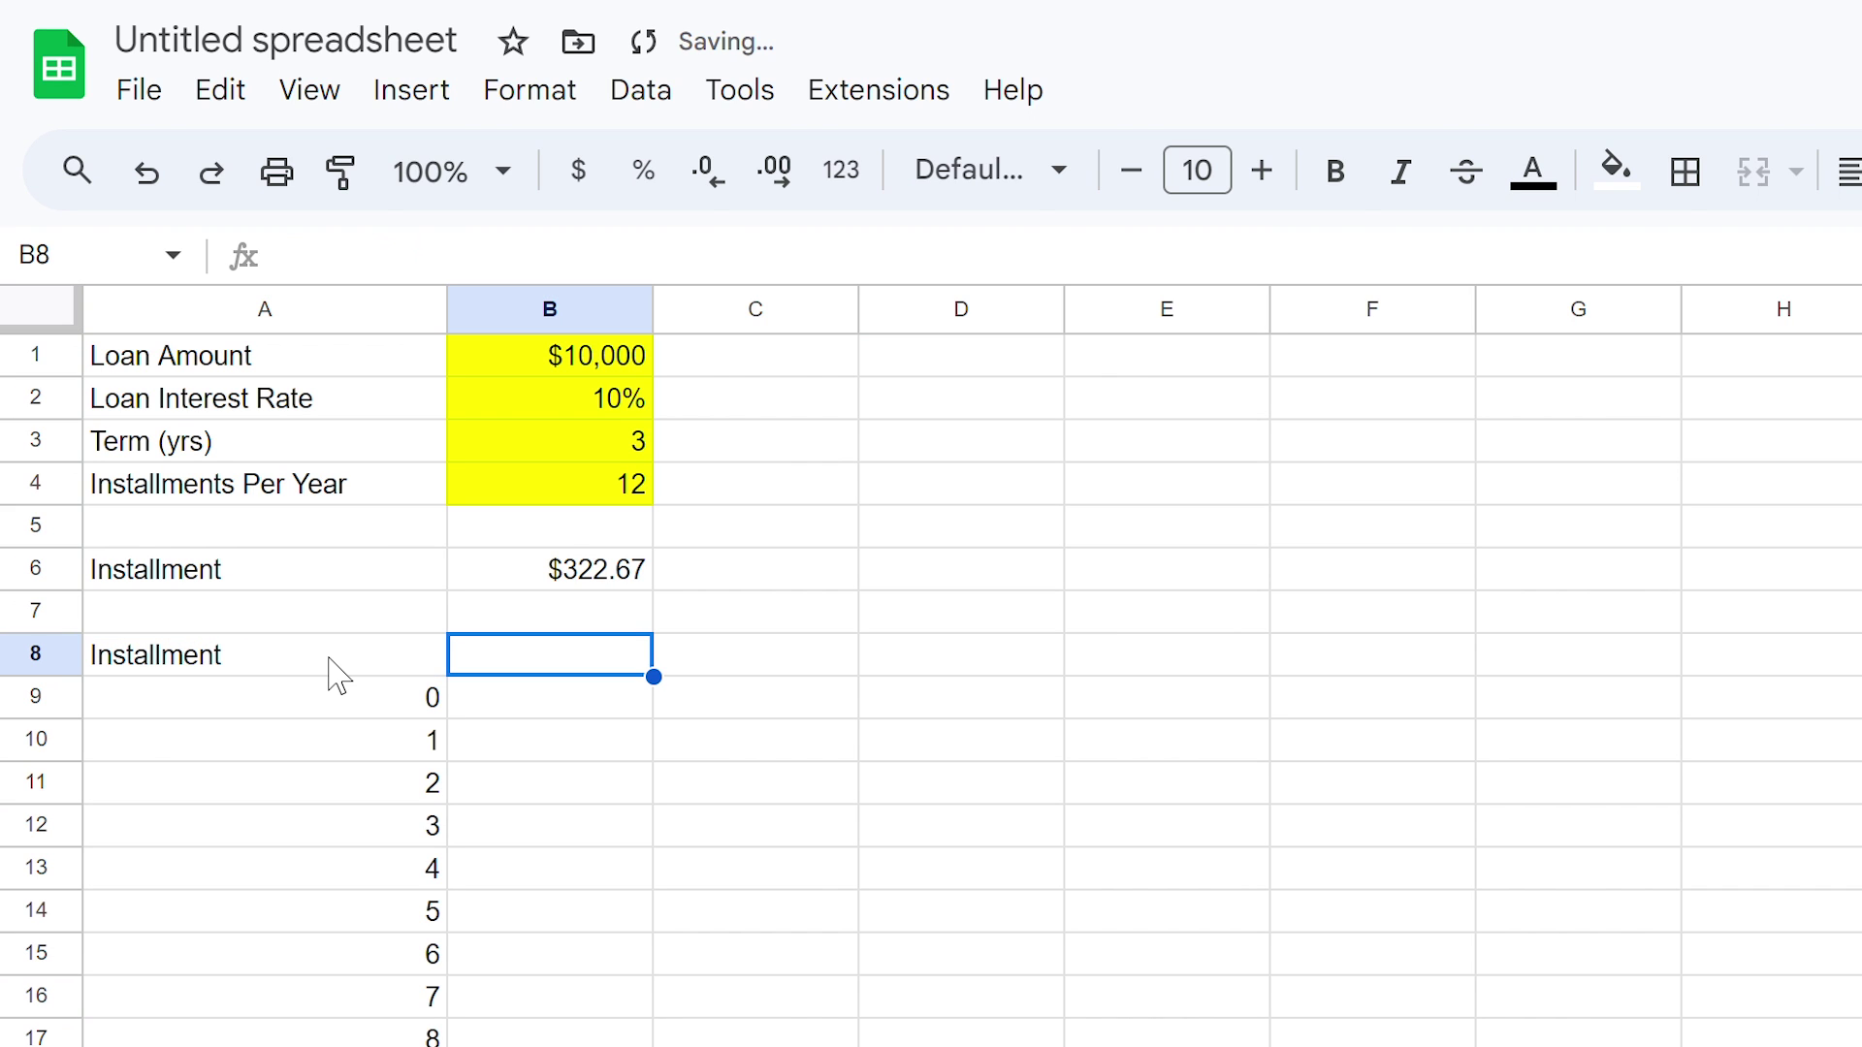
text(Balance)
key(Tab)
text(Installment)
key(Tab)
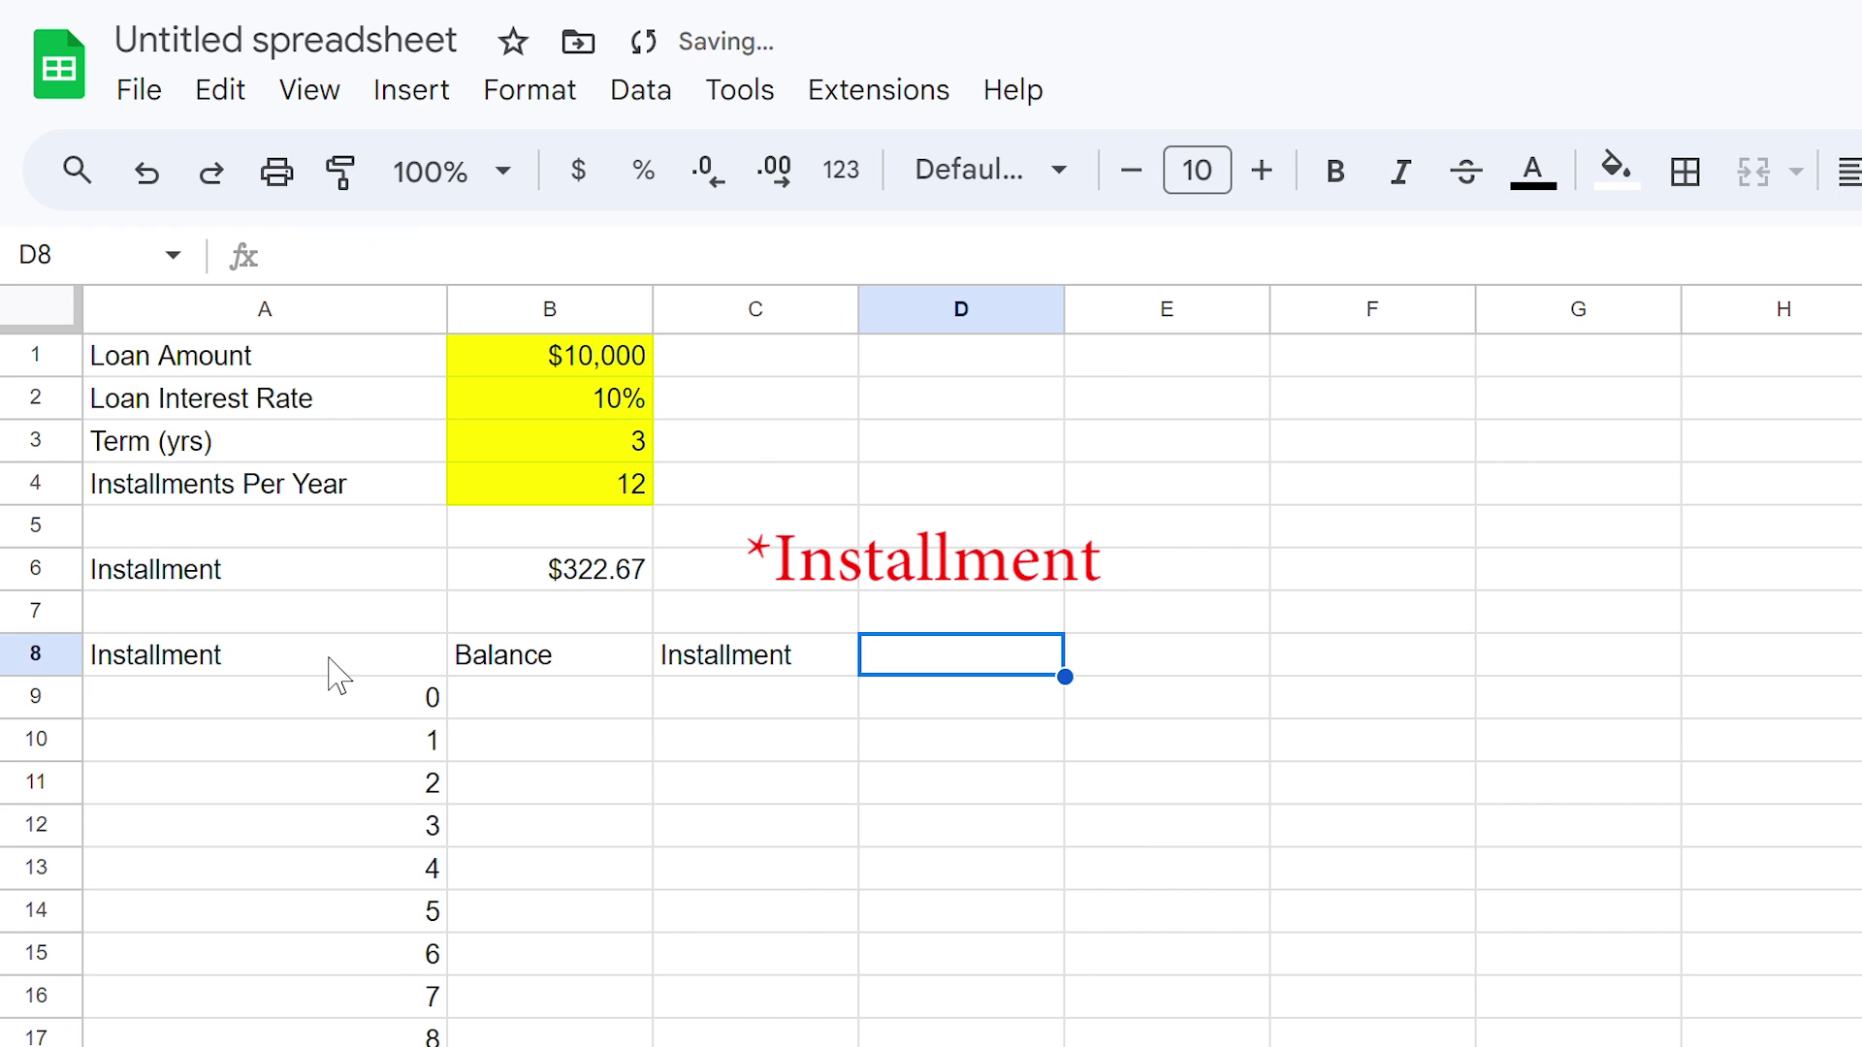
text(Principal)
key(Tab)
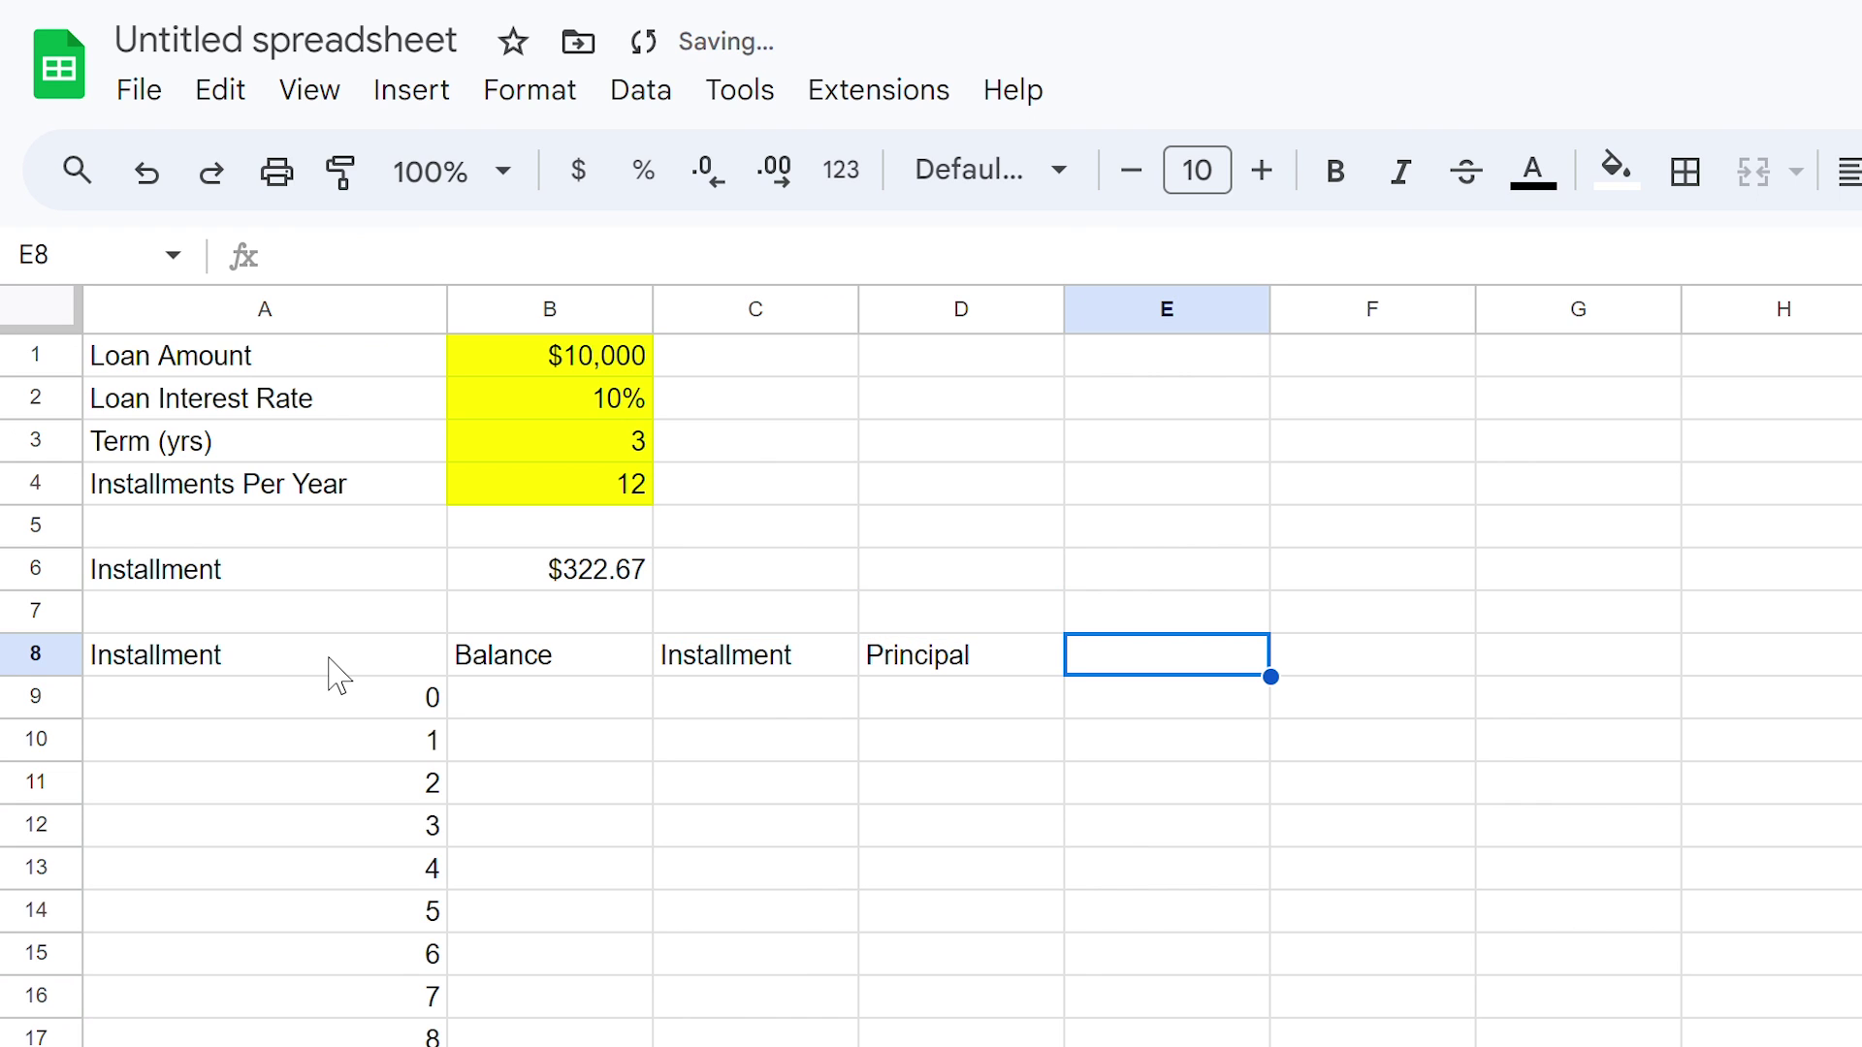
text(Interest)
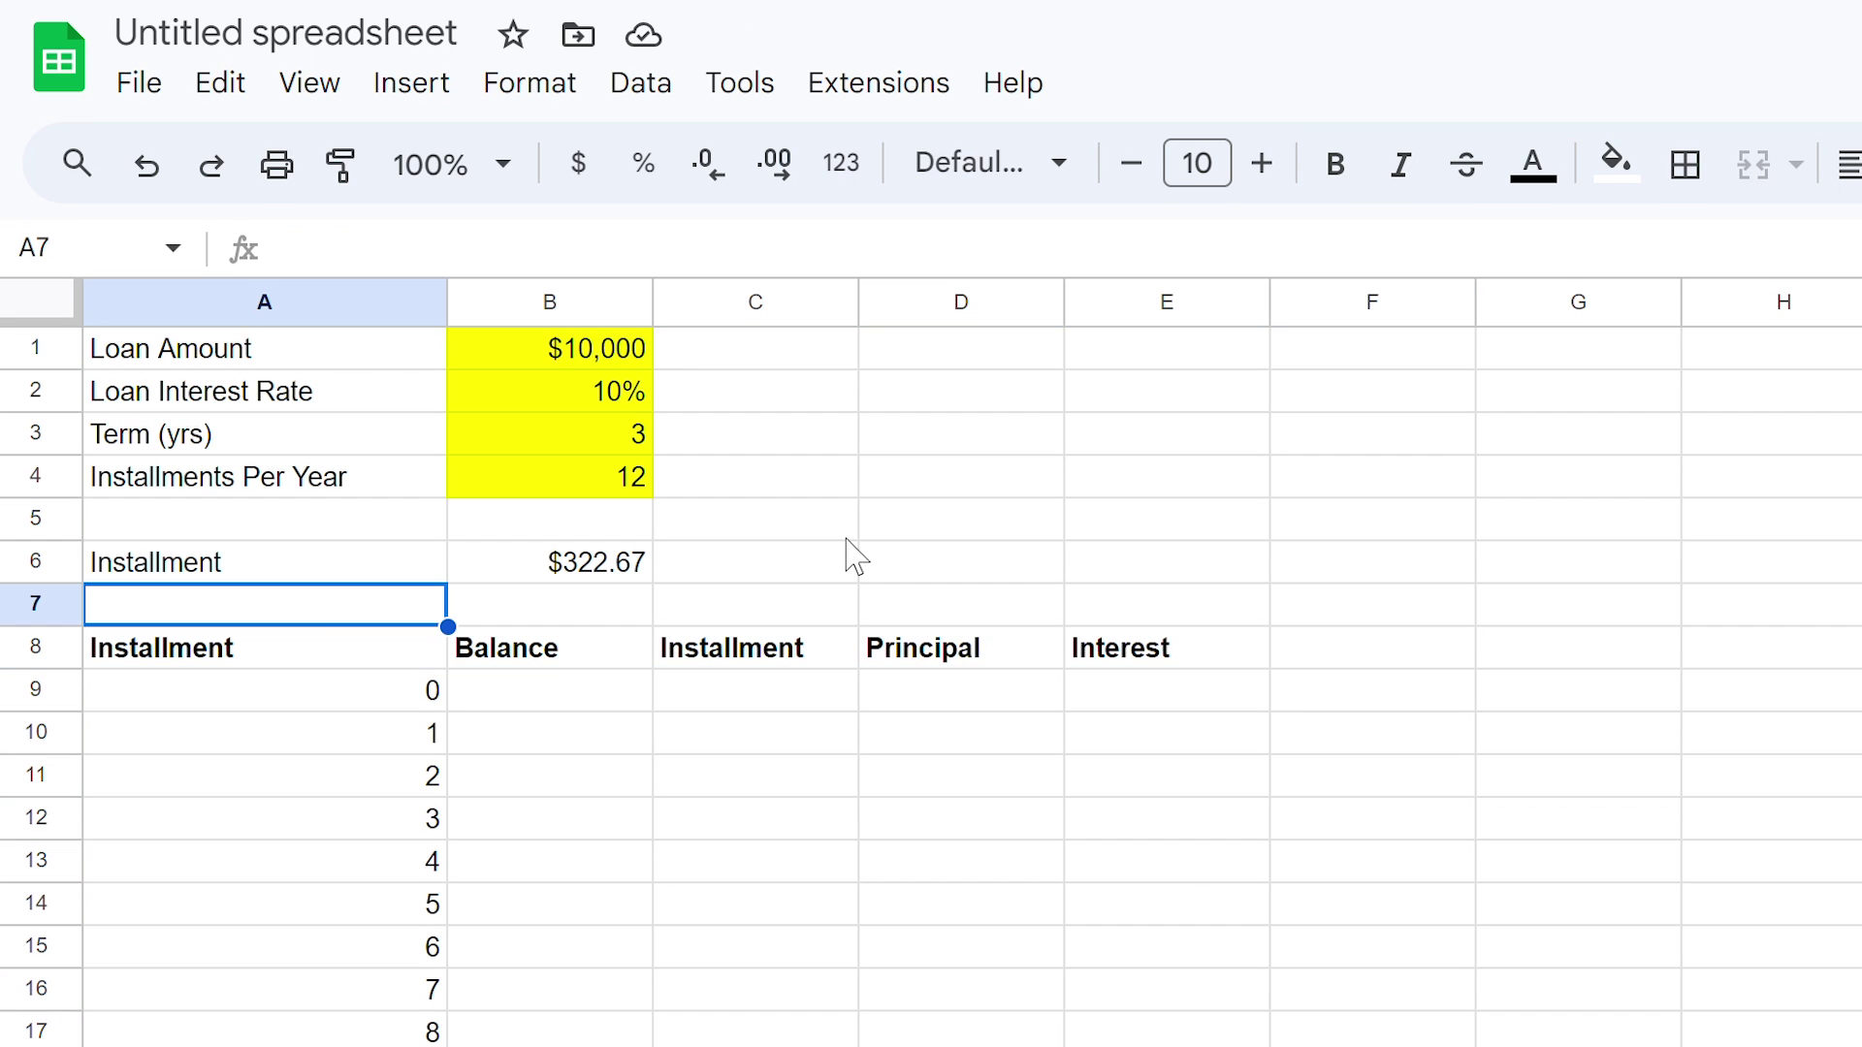
Set B9 to =B1 for the $10,000 opening balance, declining the autofill suggestion
click(560, 690)
text(=)
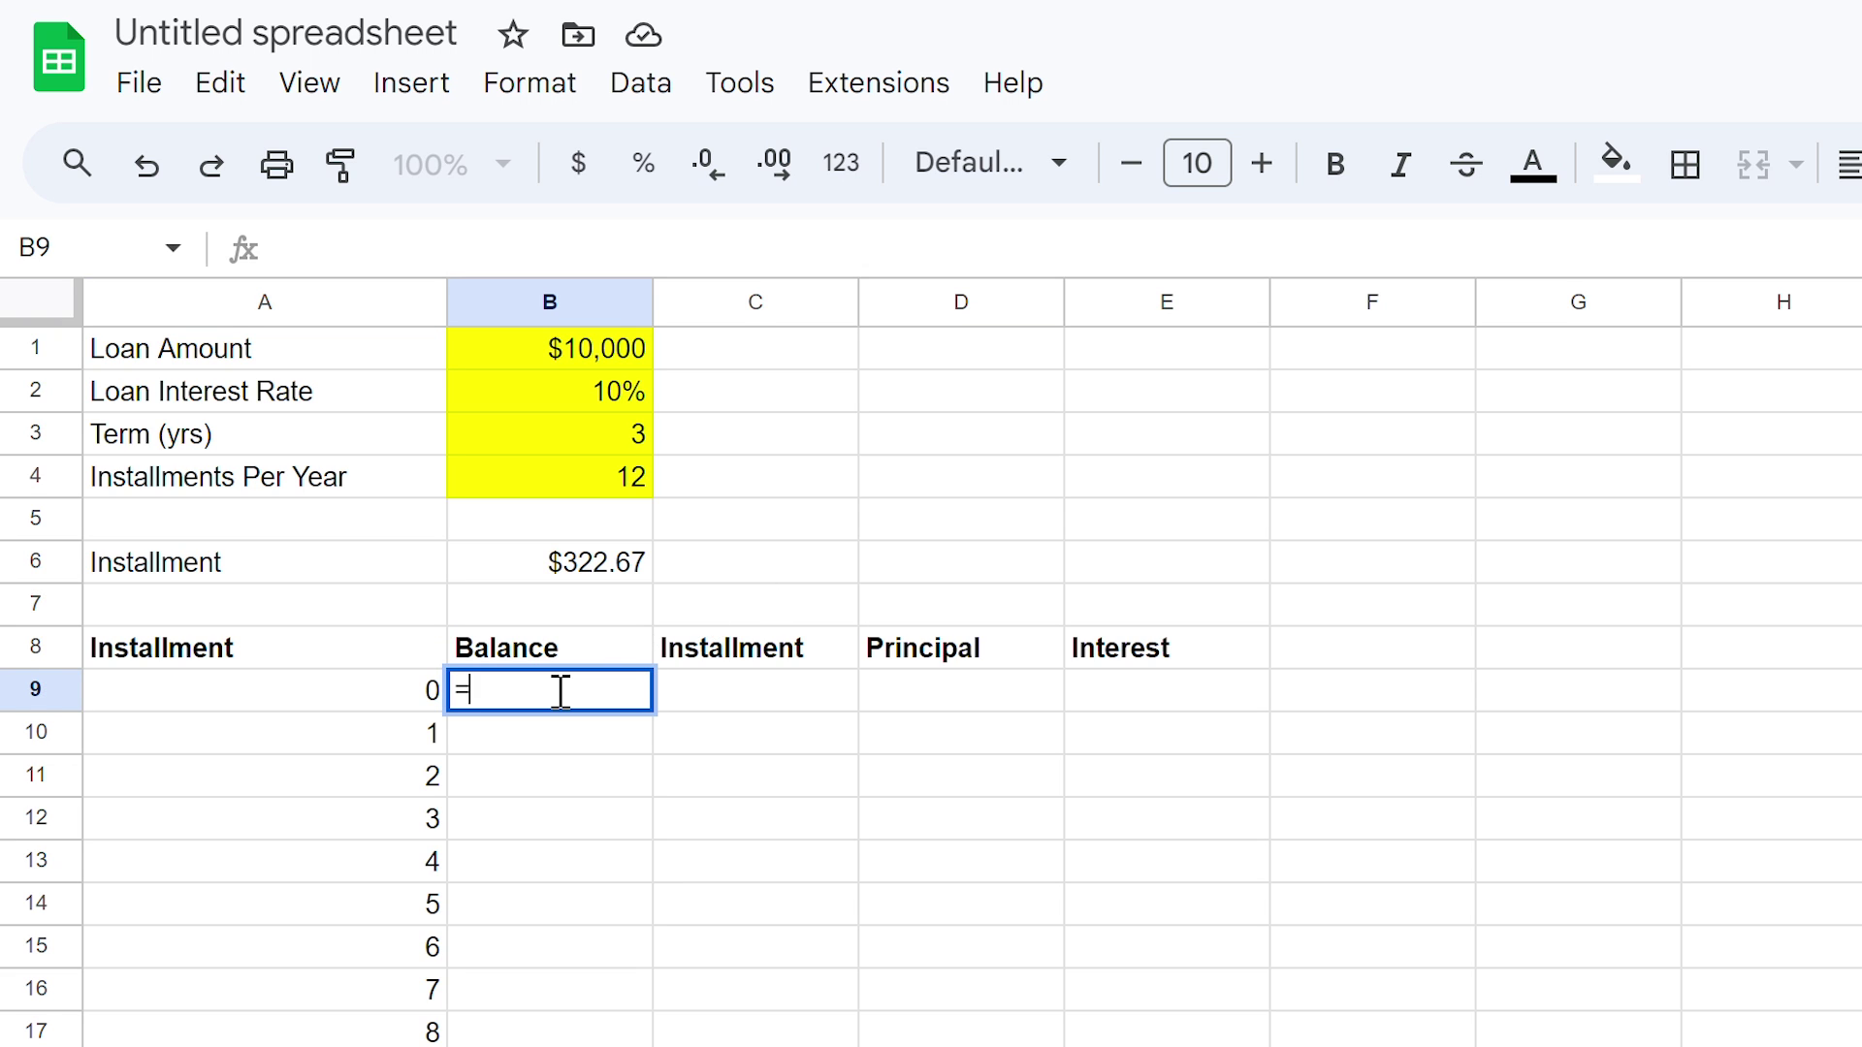
click(557, 362)
key(Return)
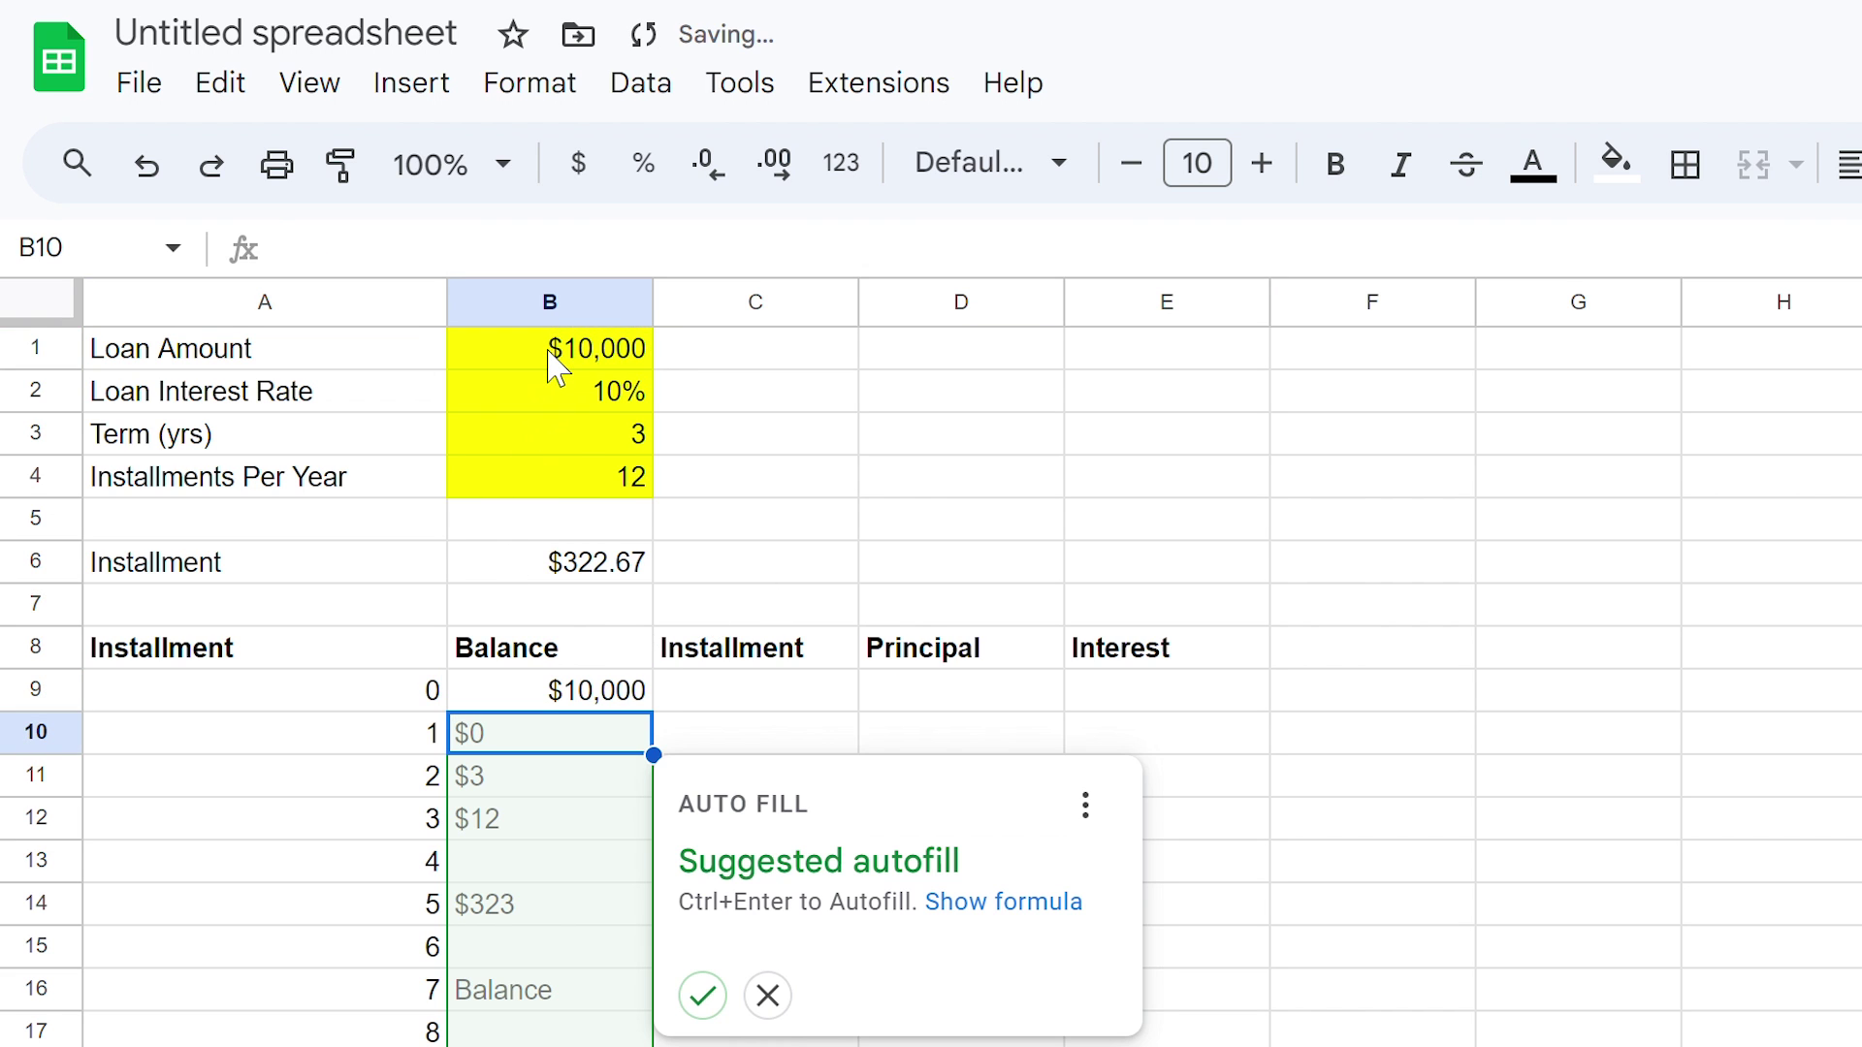
click(767, 995)
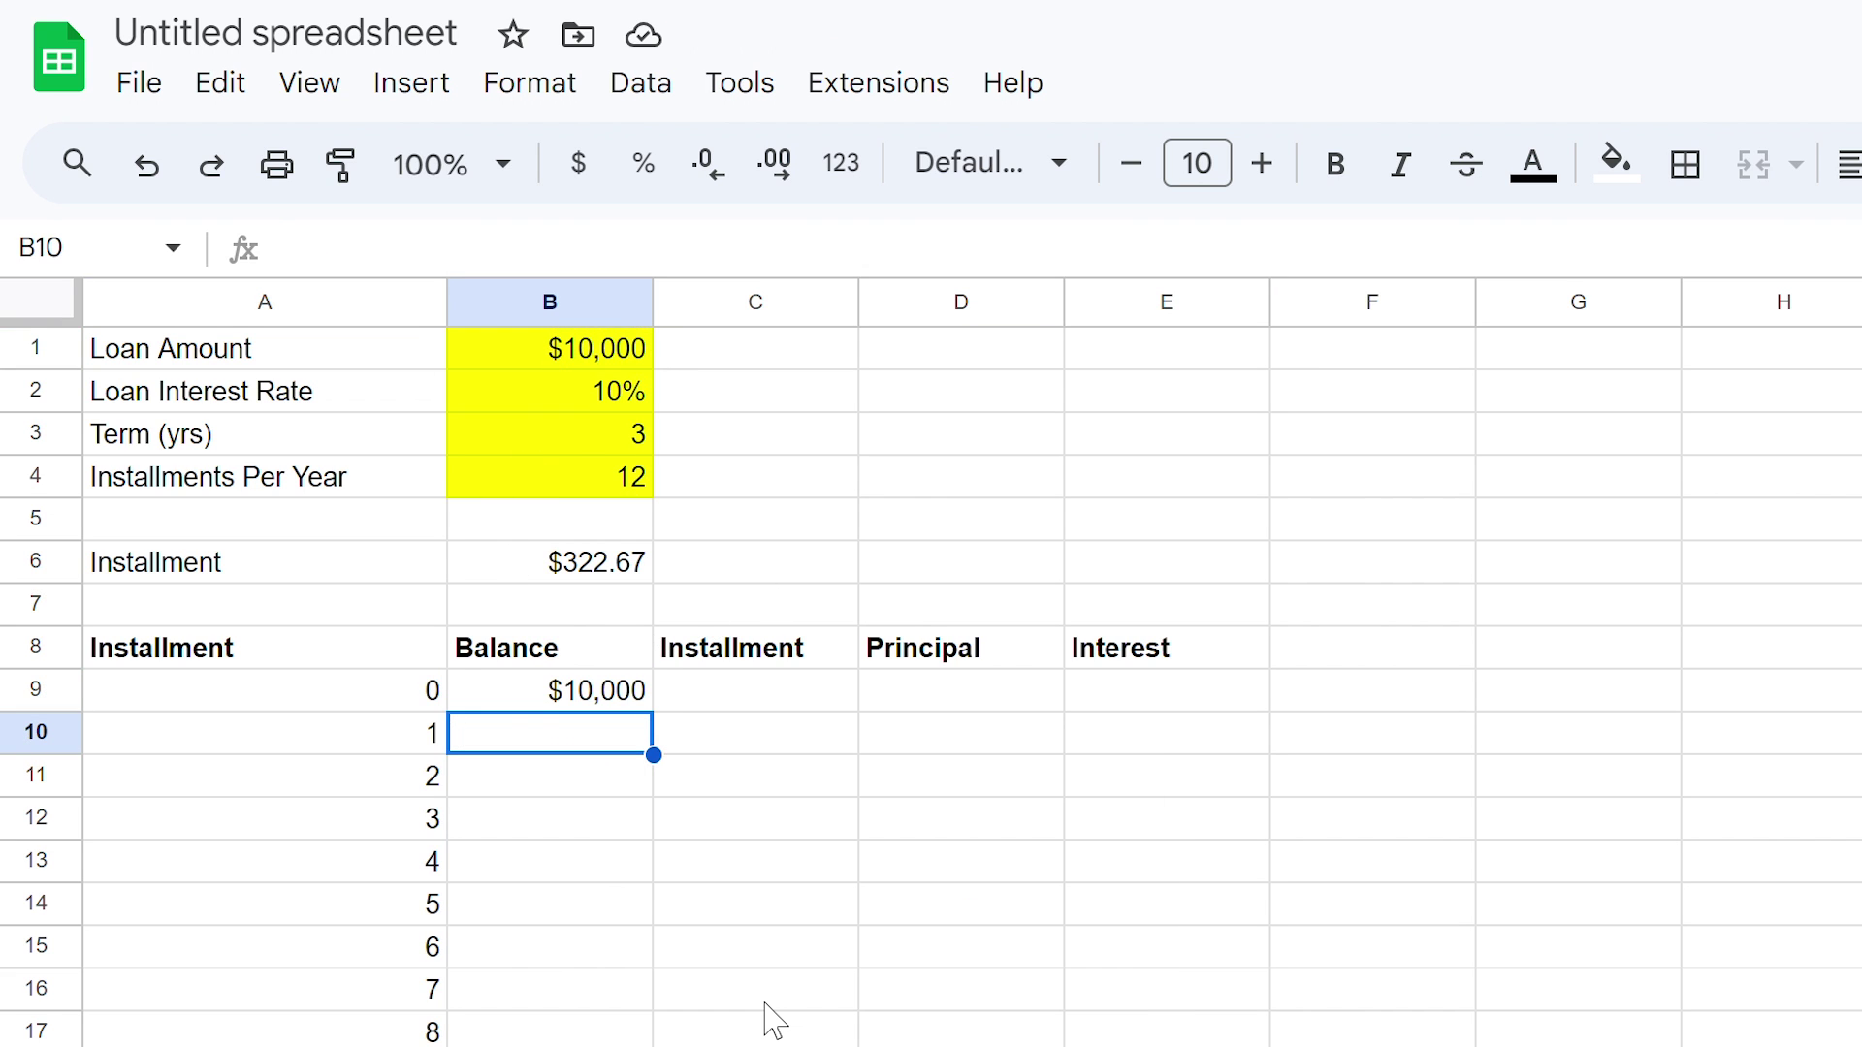
Enter =$B$6 in C10 to show the $322.67 first installment
click(761, 739)
text(=)
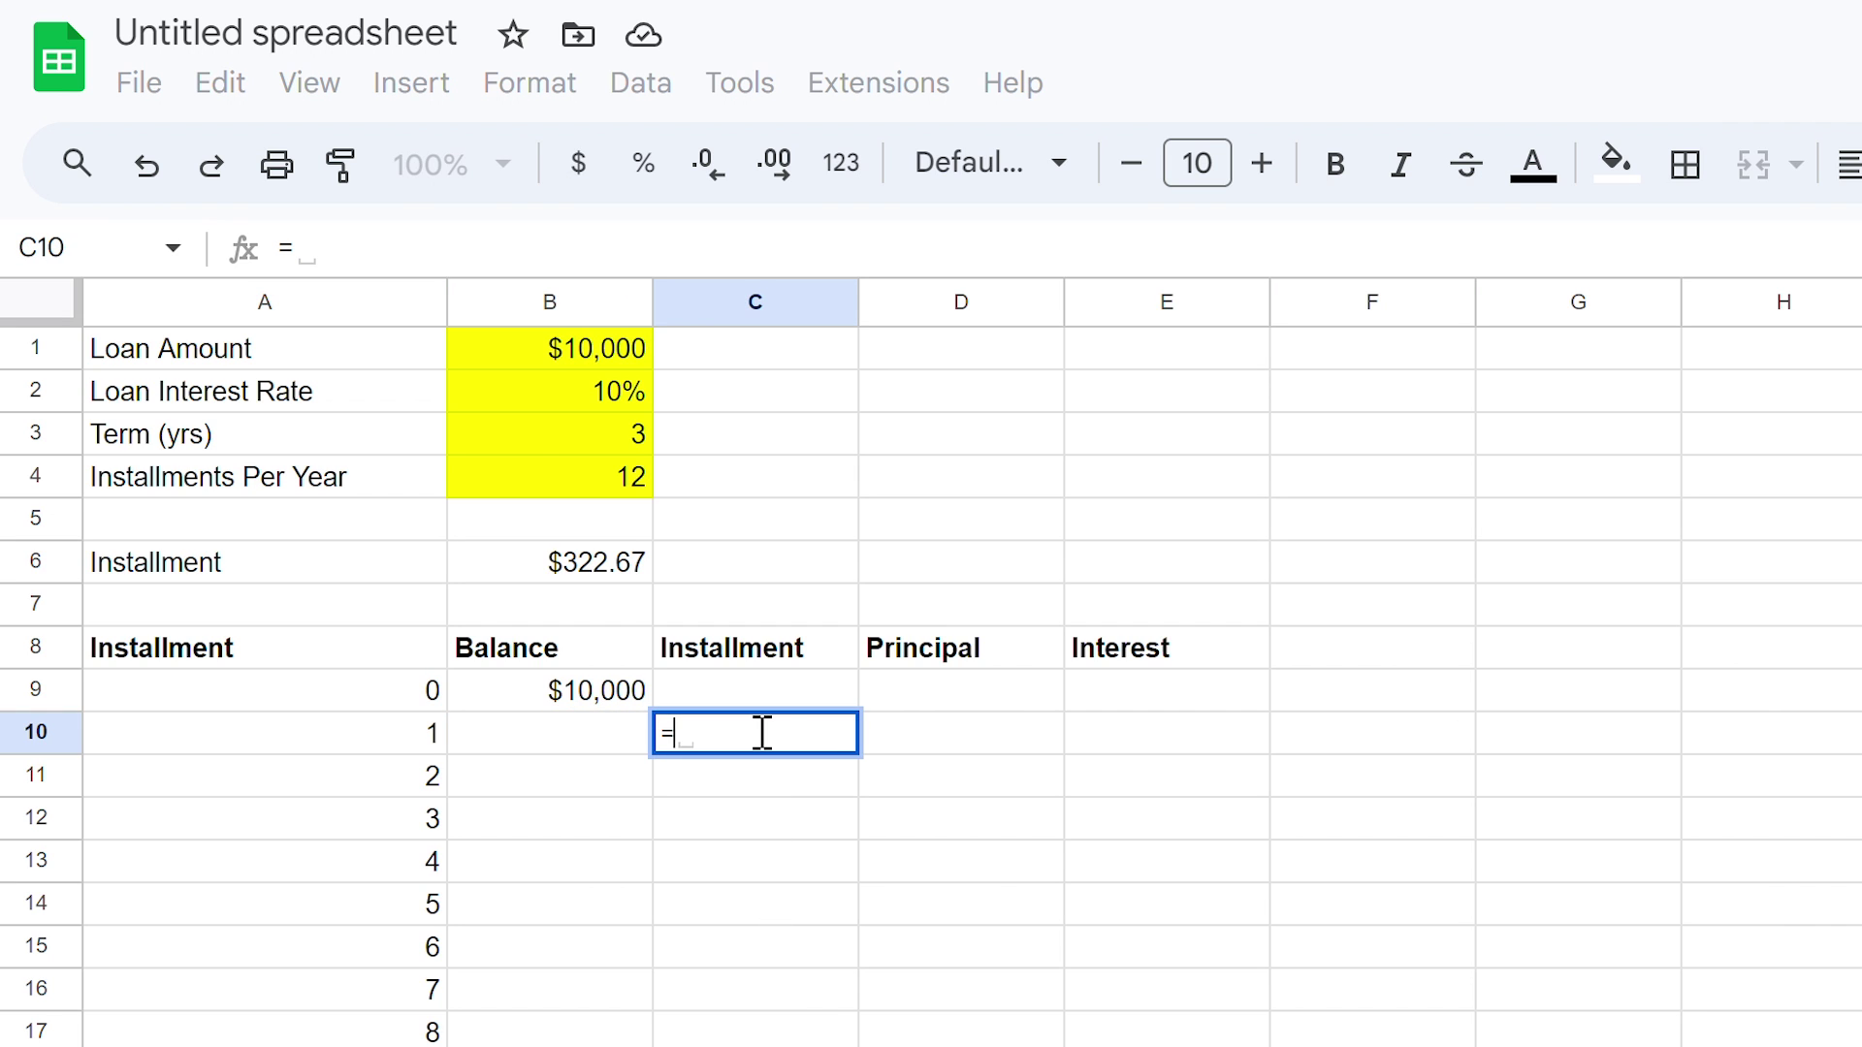
click(595, 573)
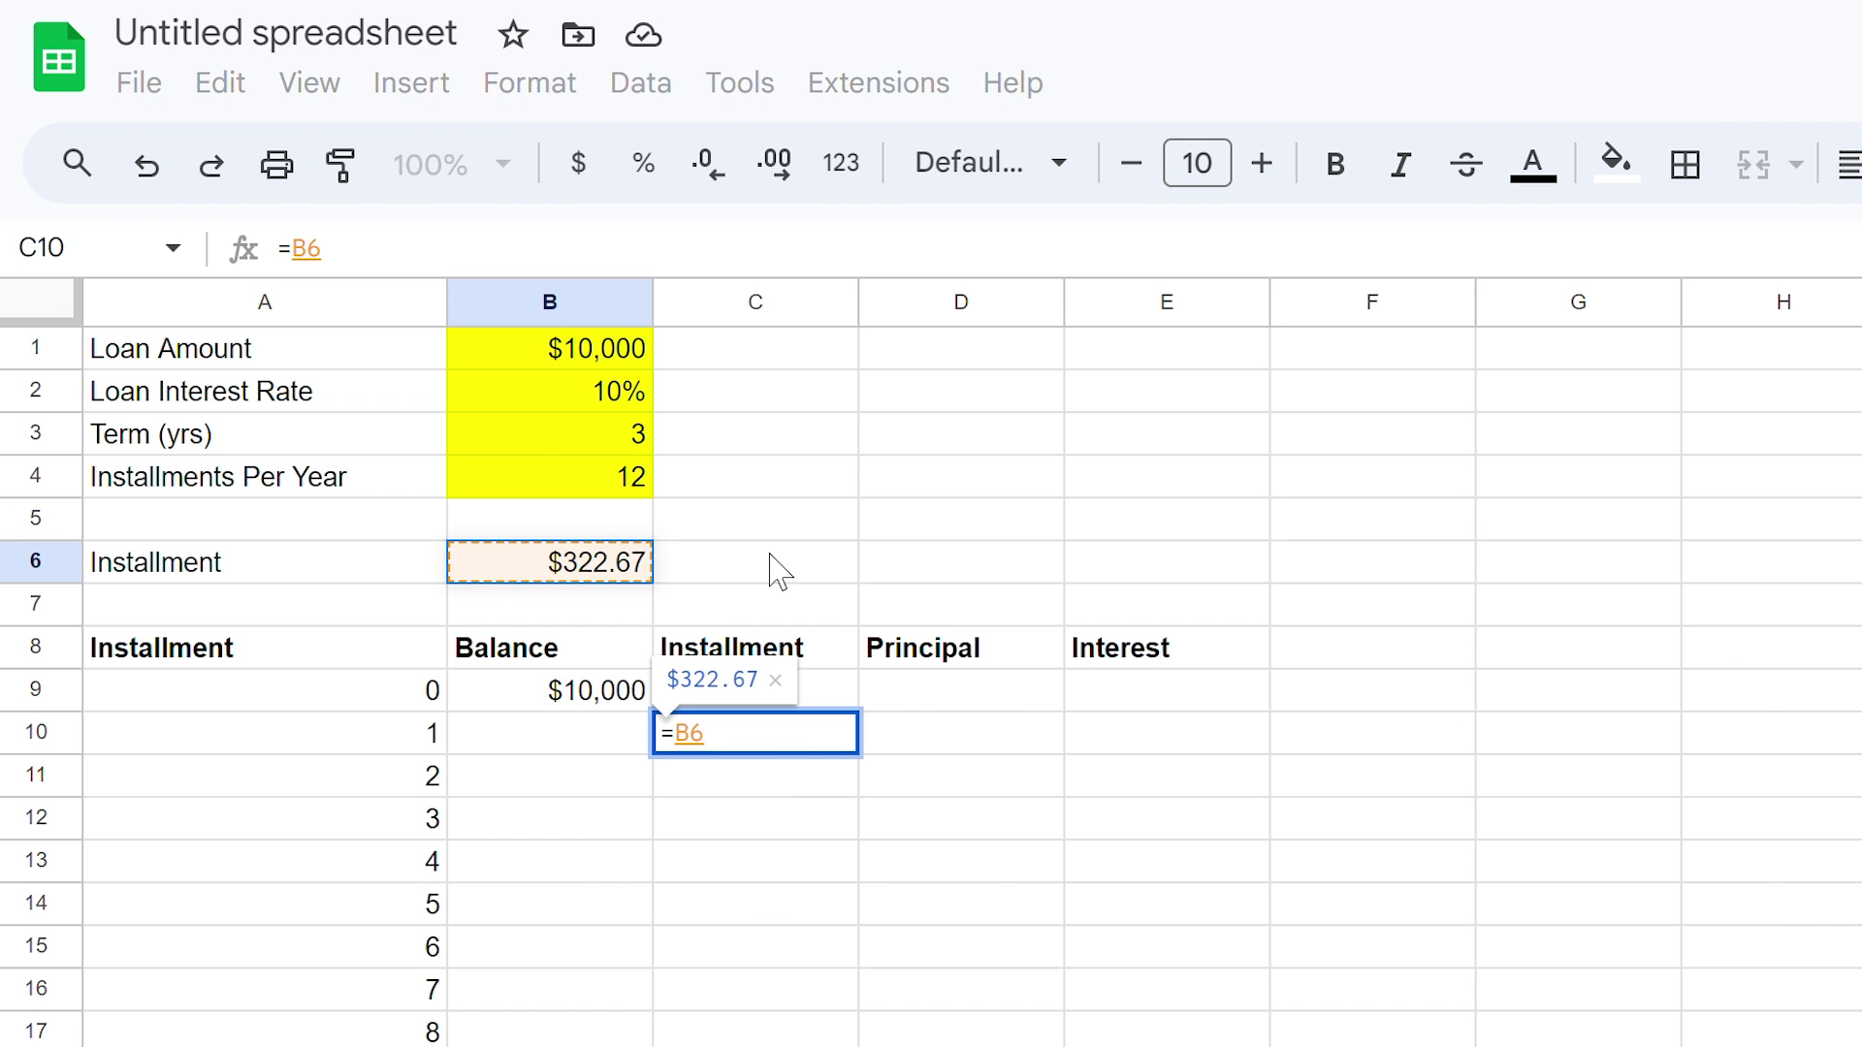
key(F4)
key(Return)
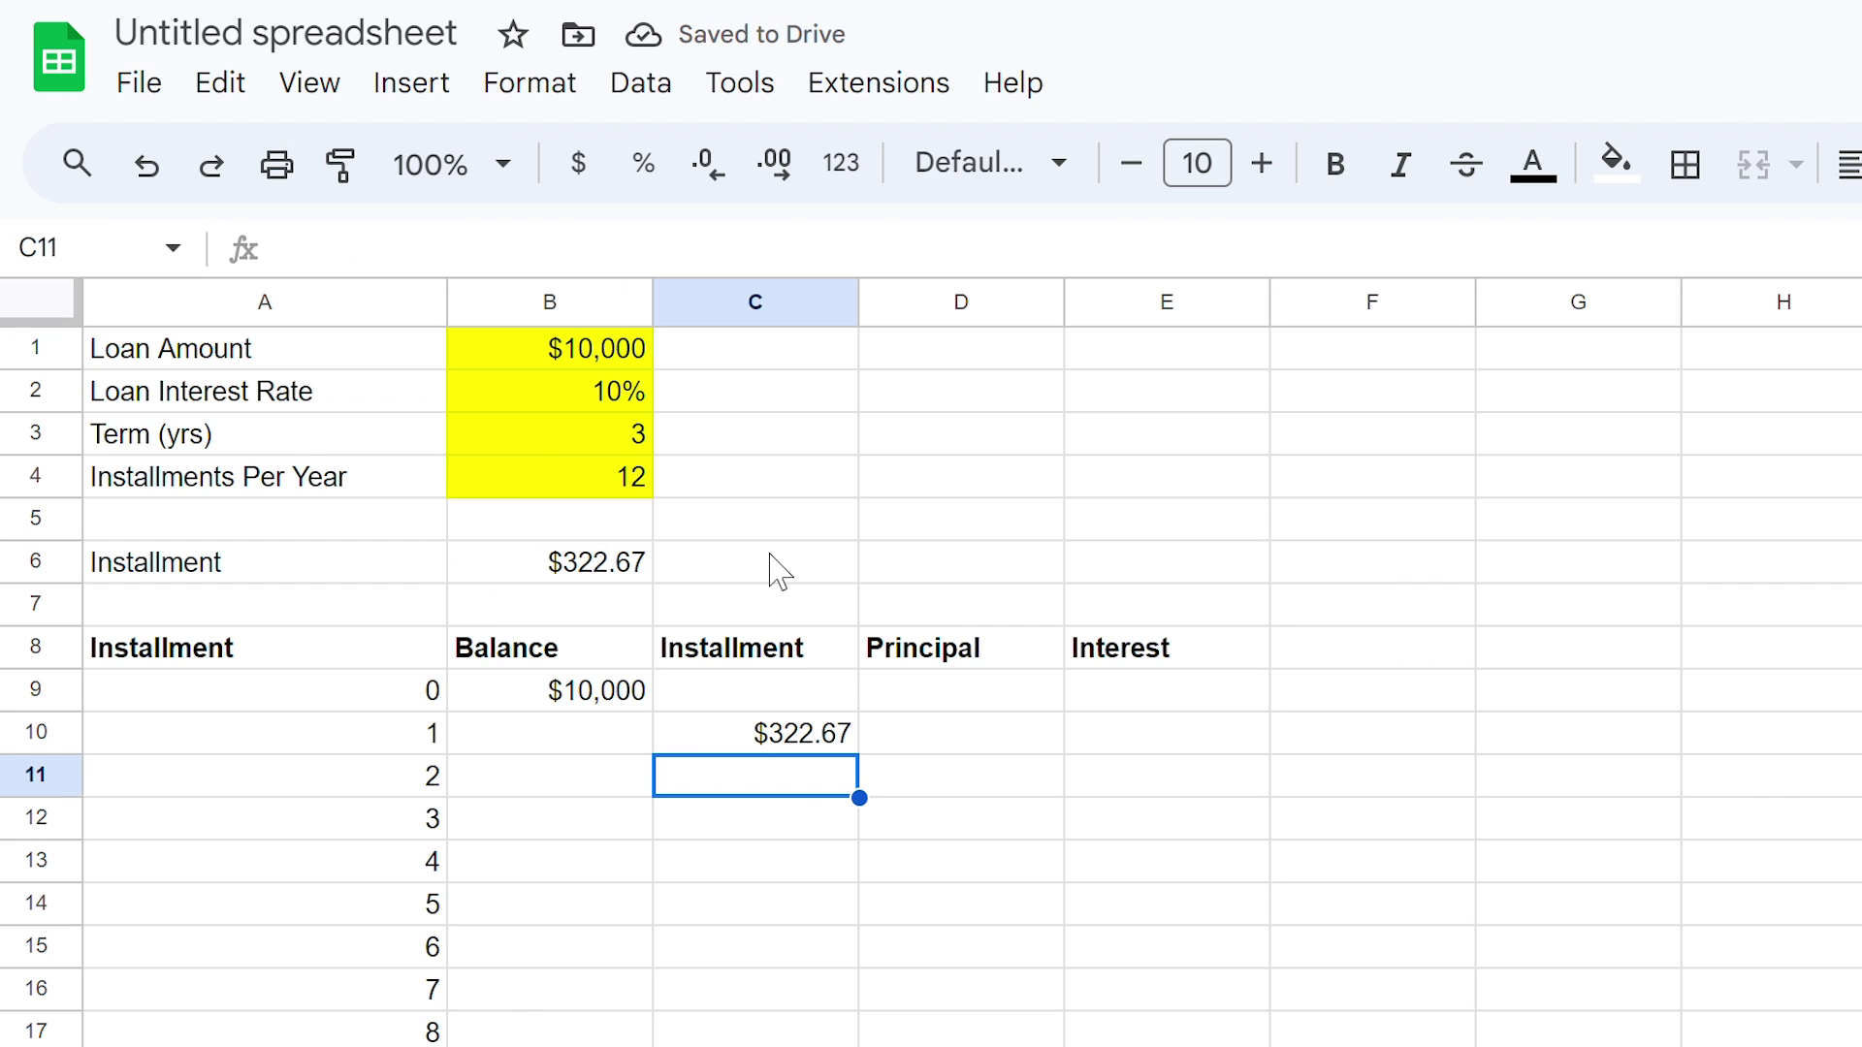
Begin an IPMT formula in E10 with rate $B$2/$B$4 and period A10
click(1115, 737)
text(=ipmt)
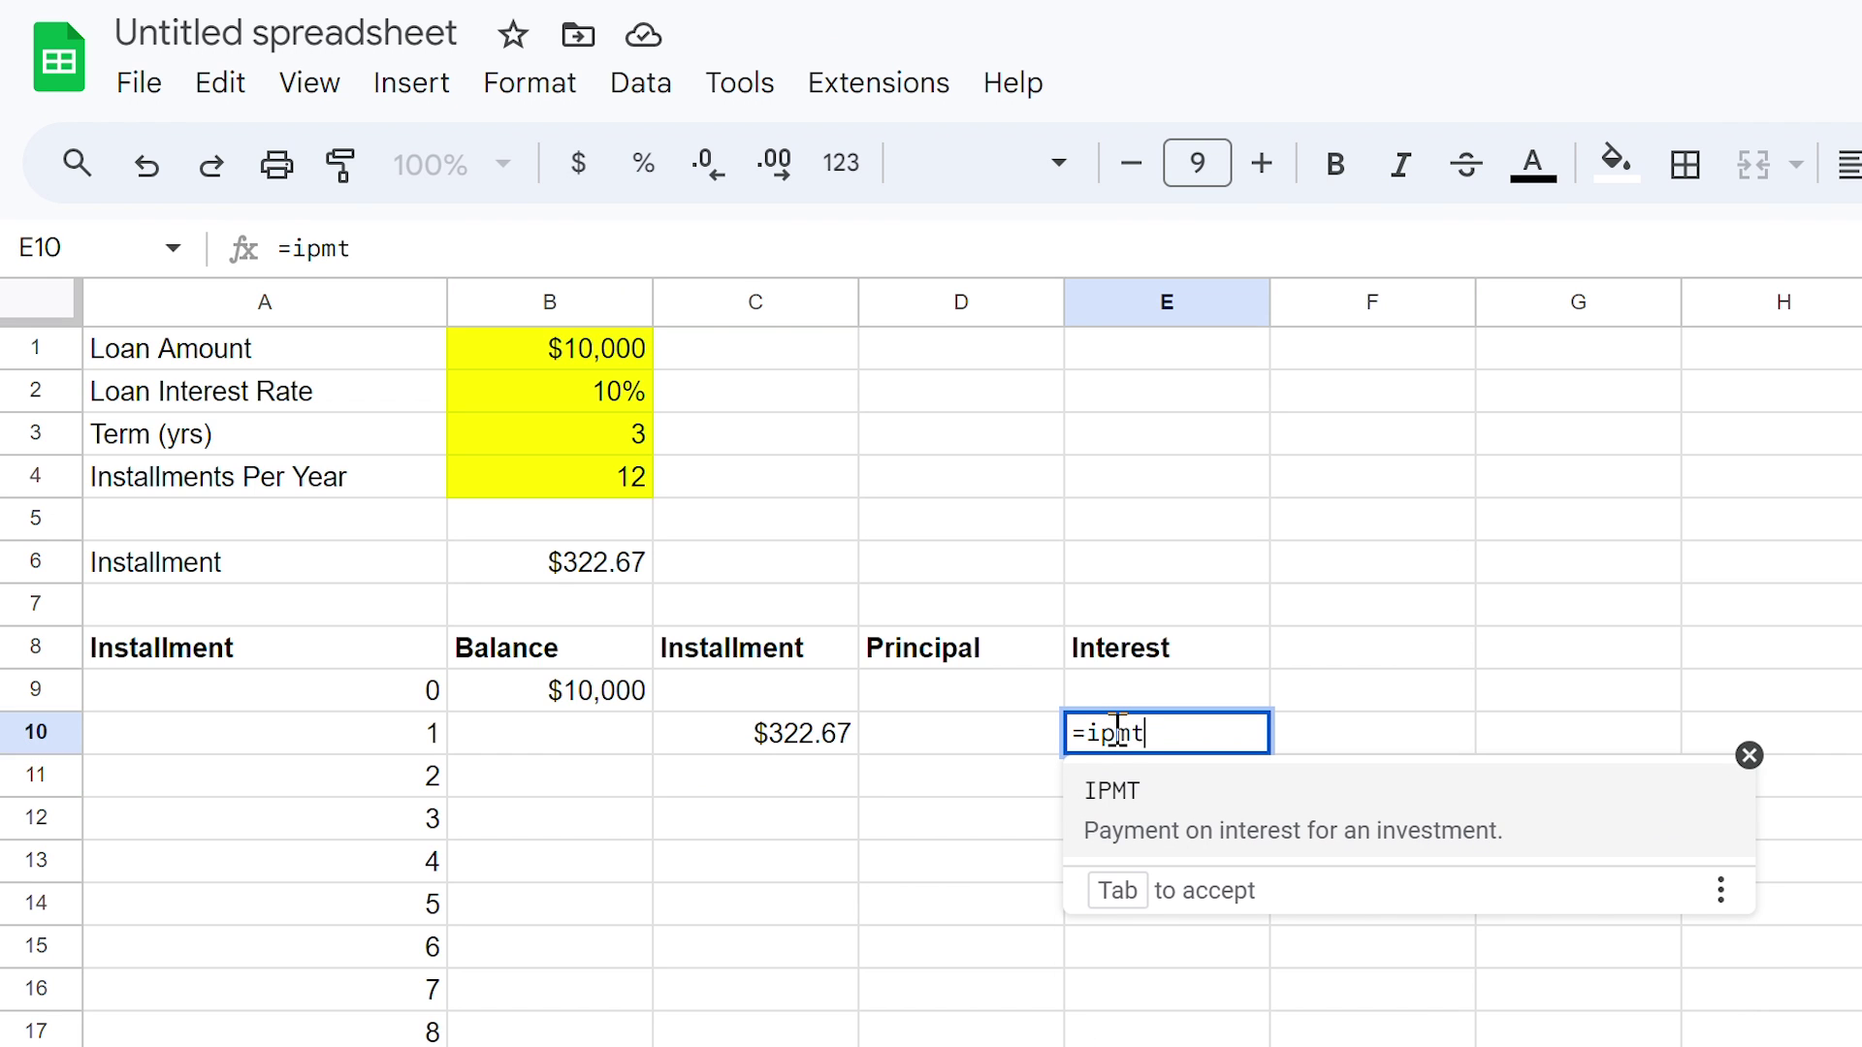
text(()
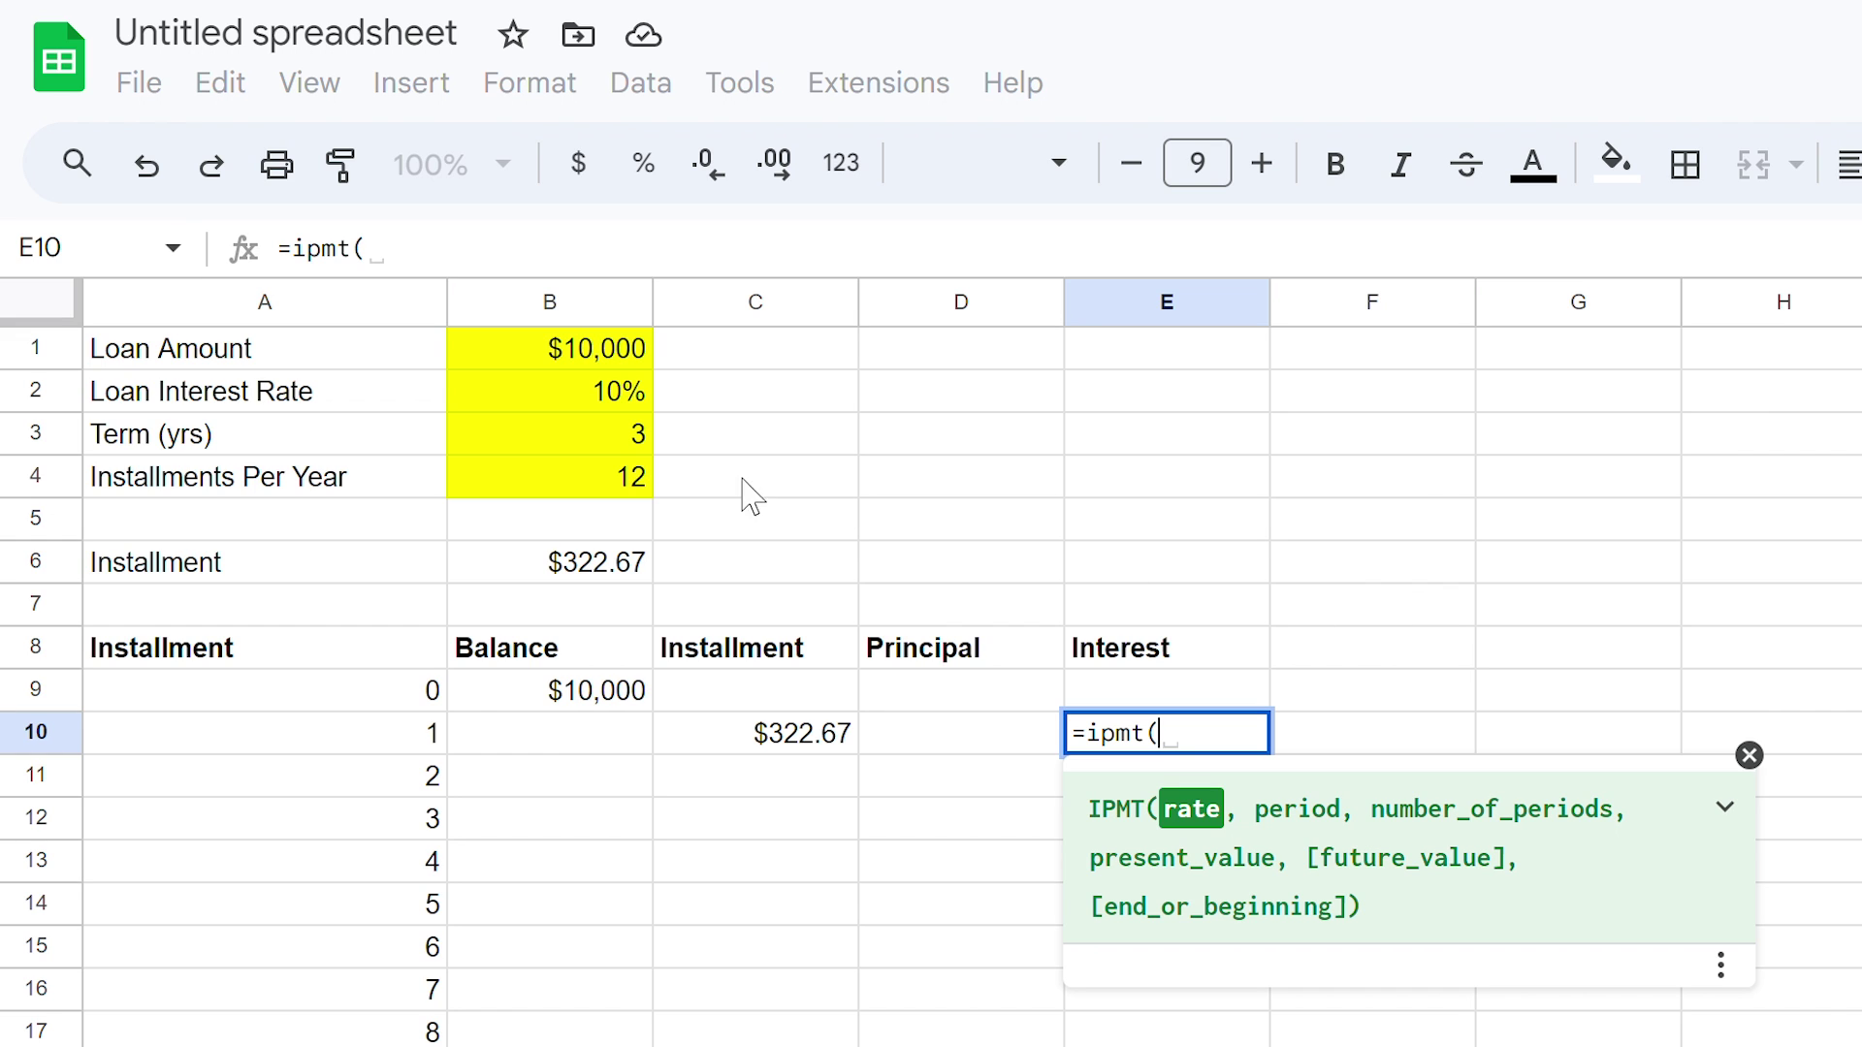
click(596, 408)
key(F4)
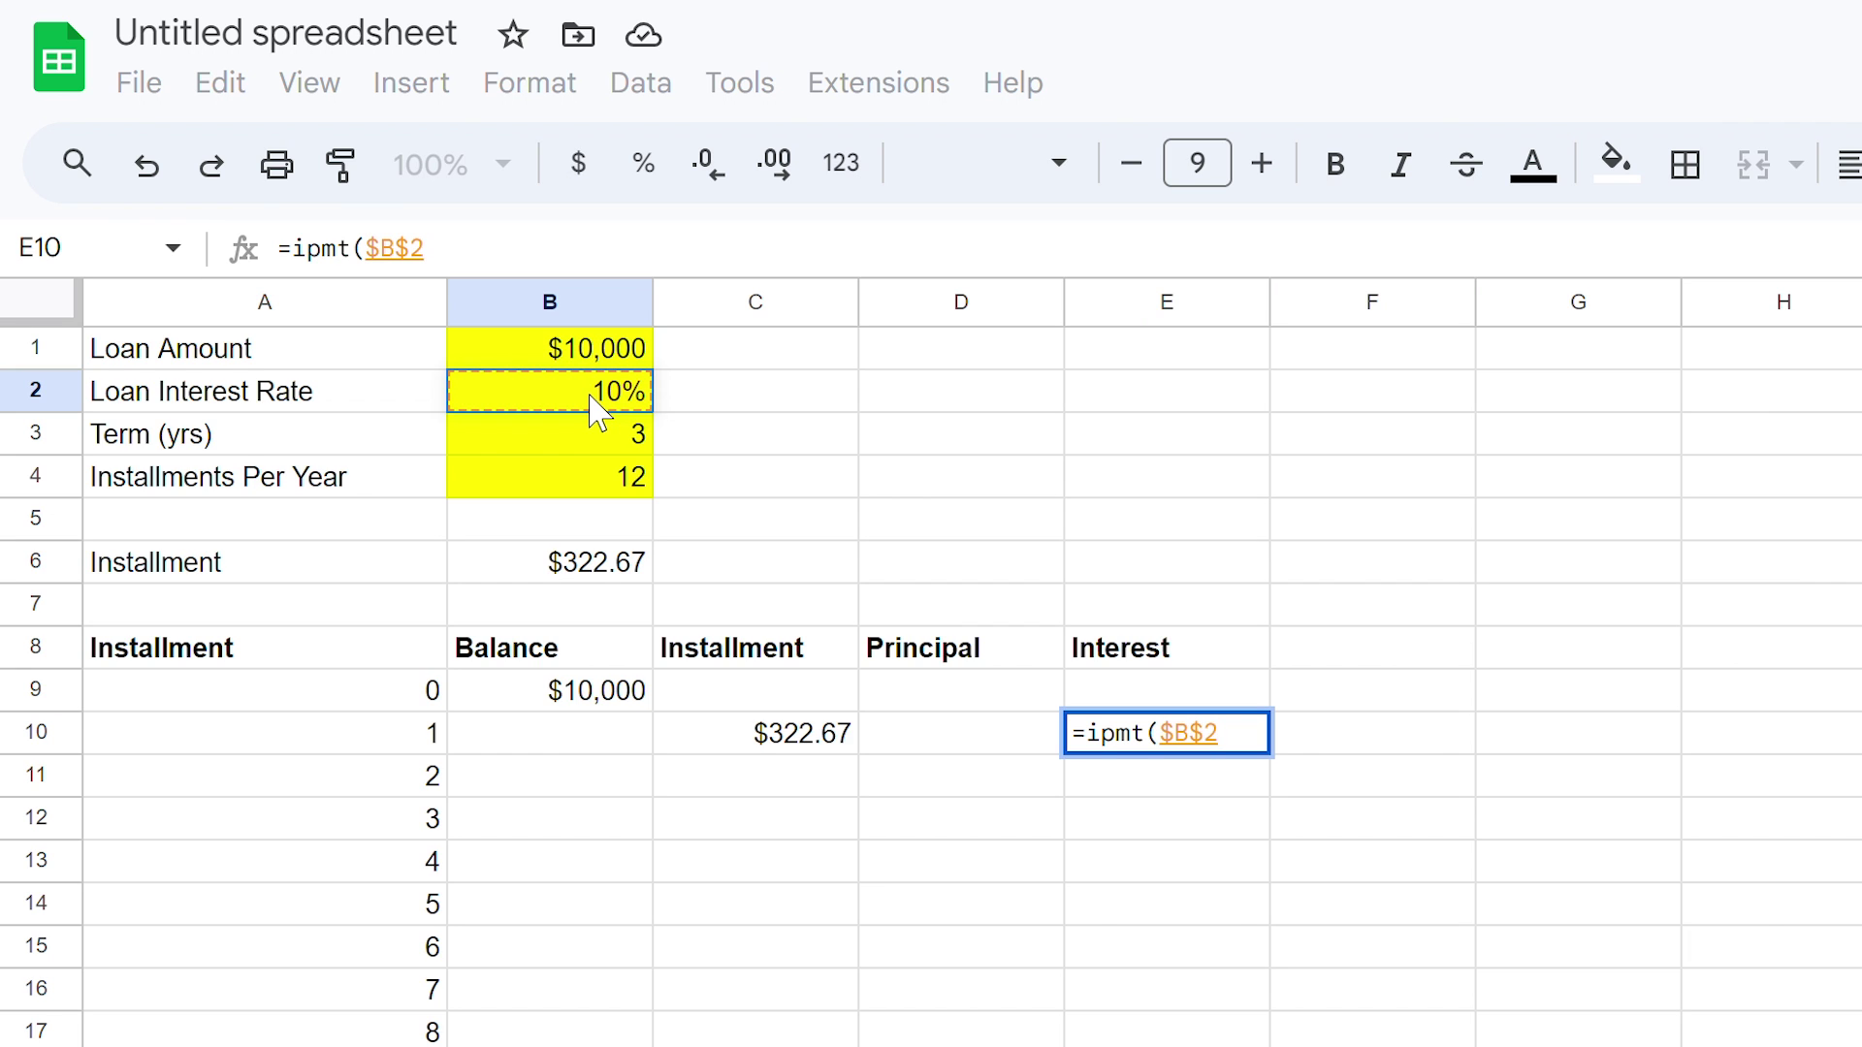
text(/)
click(543, 480)
key(F4)
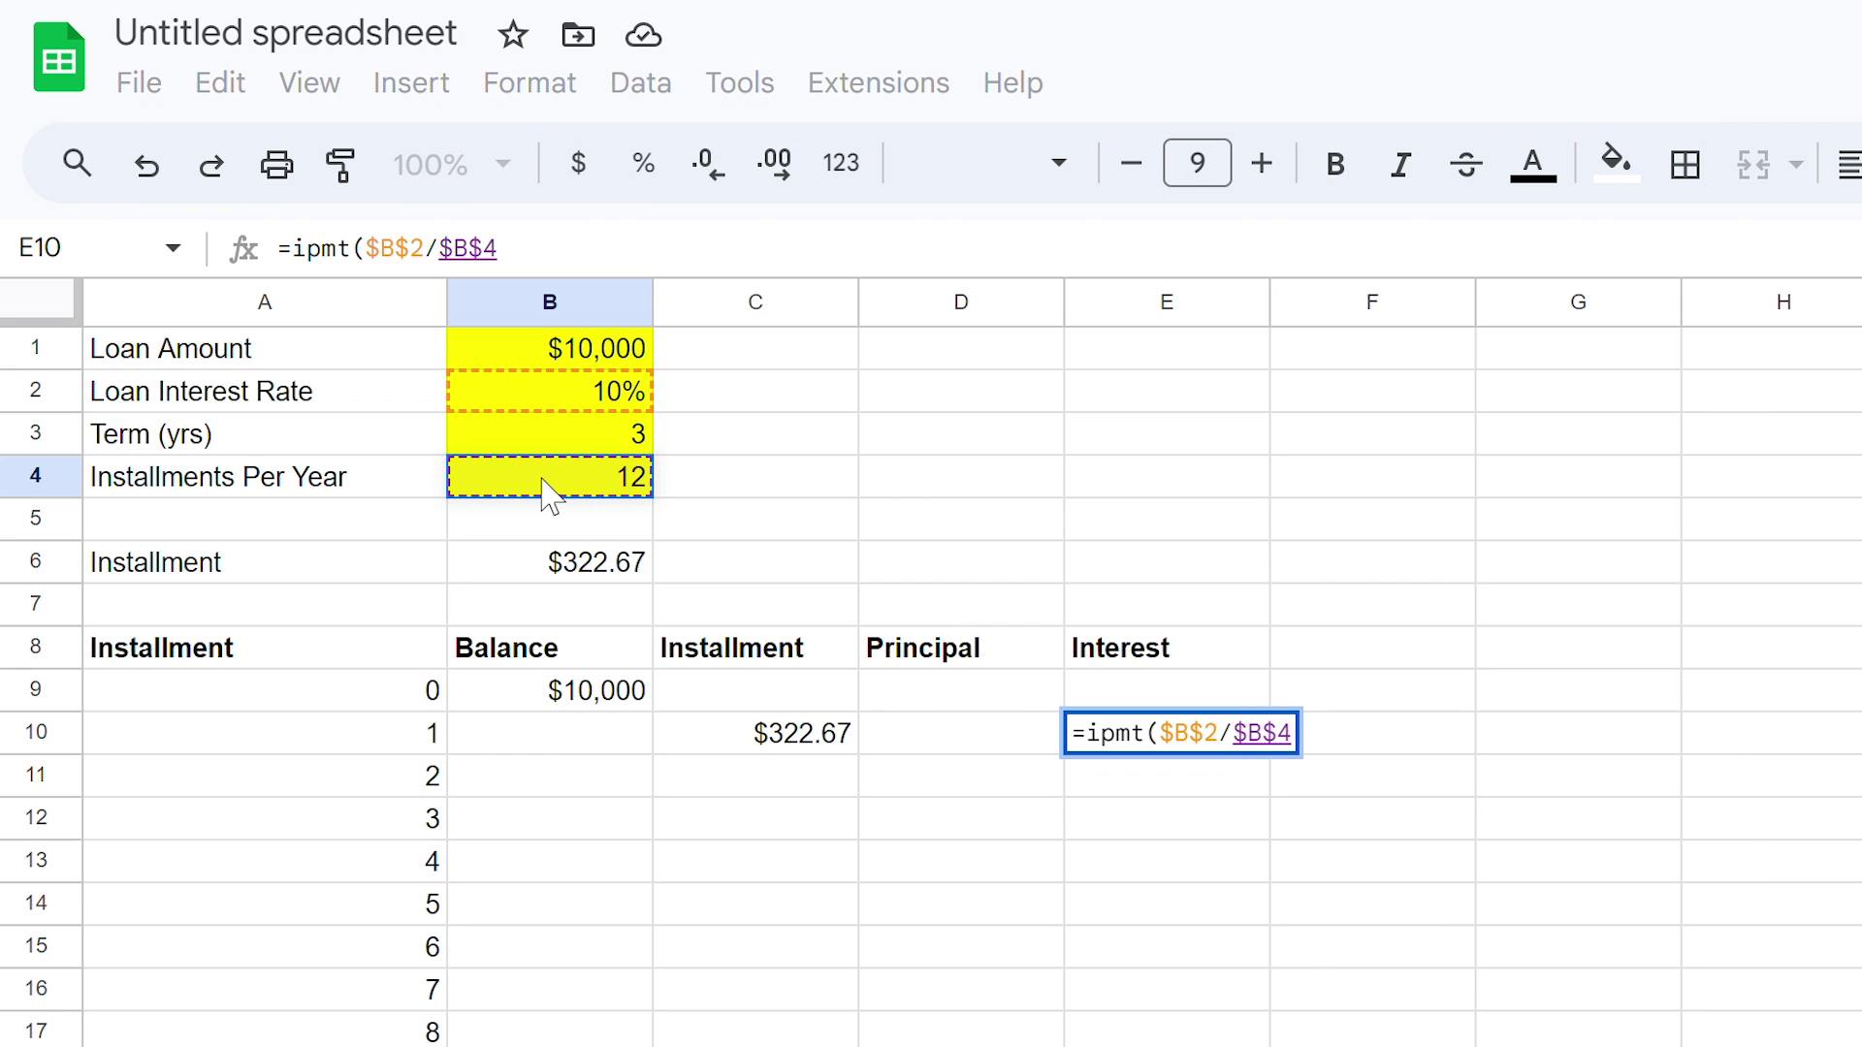
text(,)
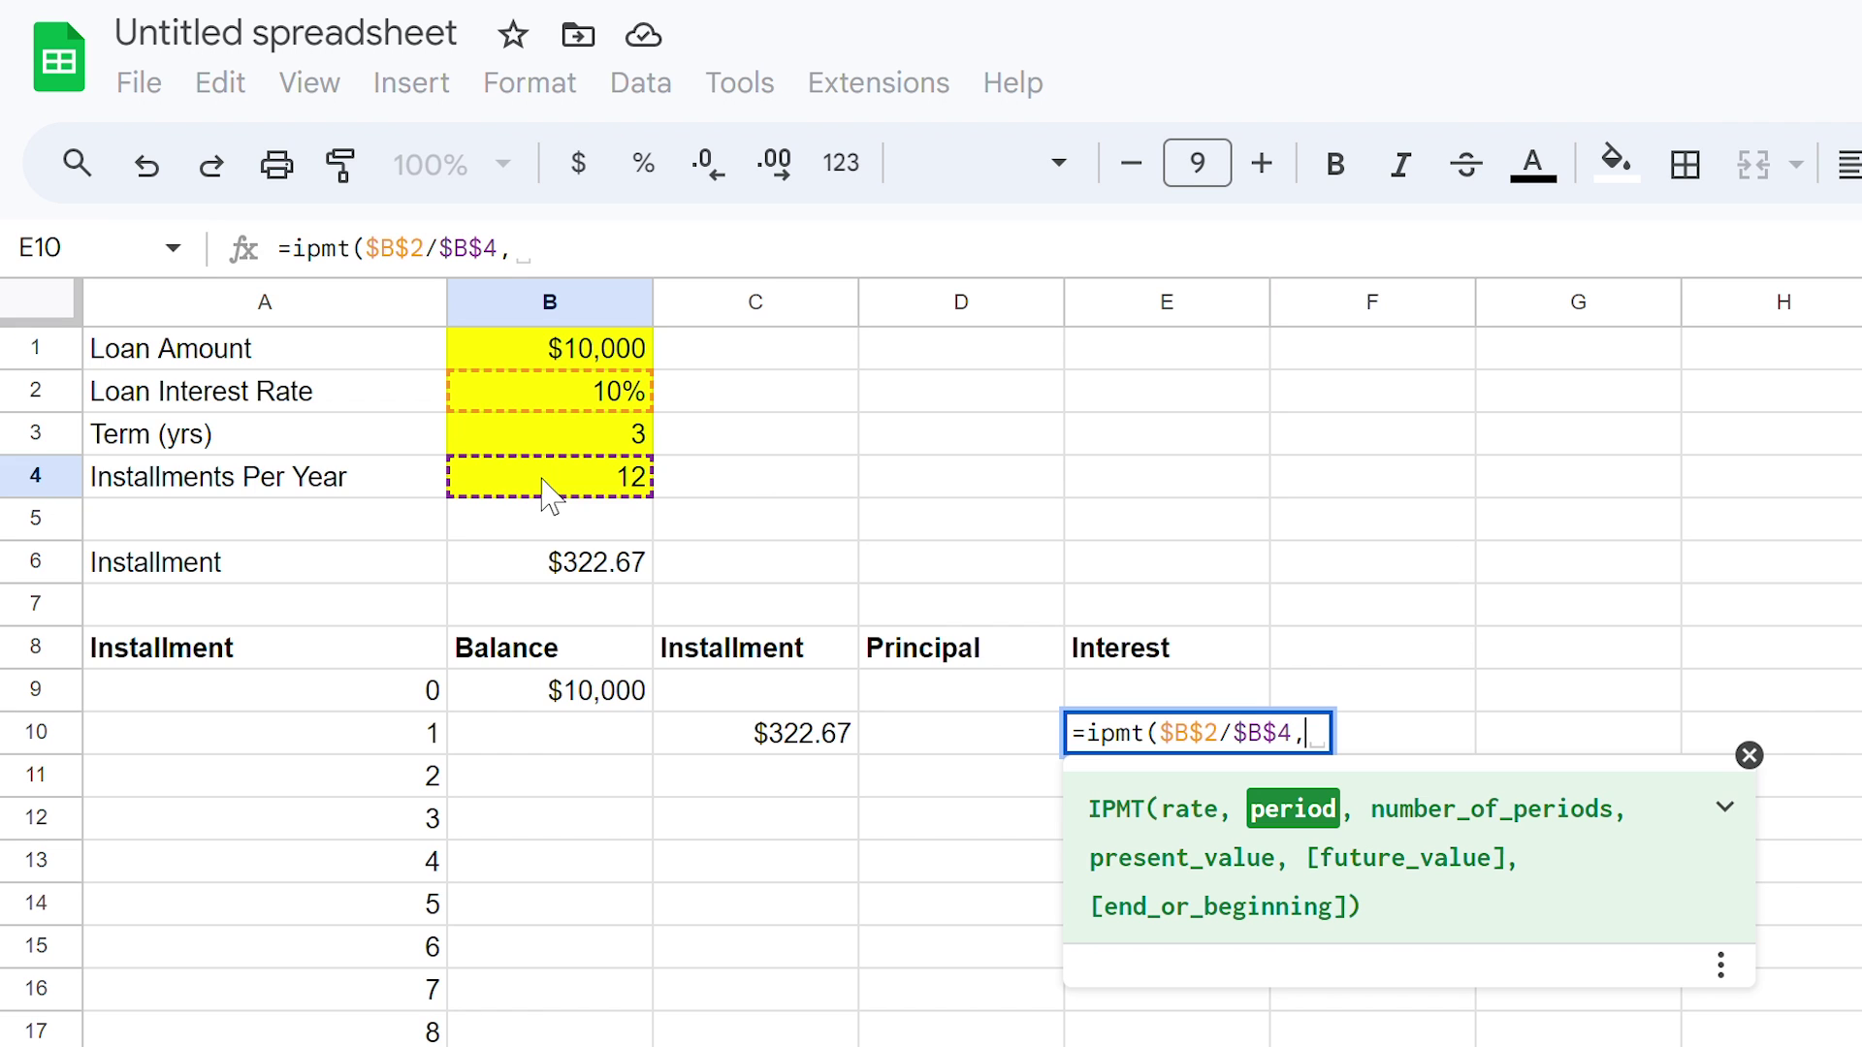
click(339, 750)
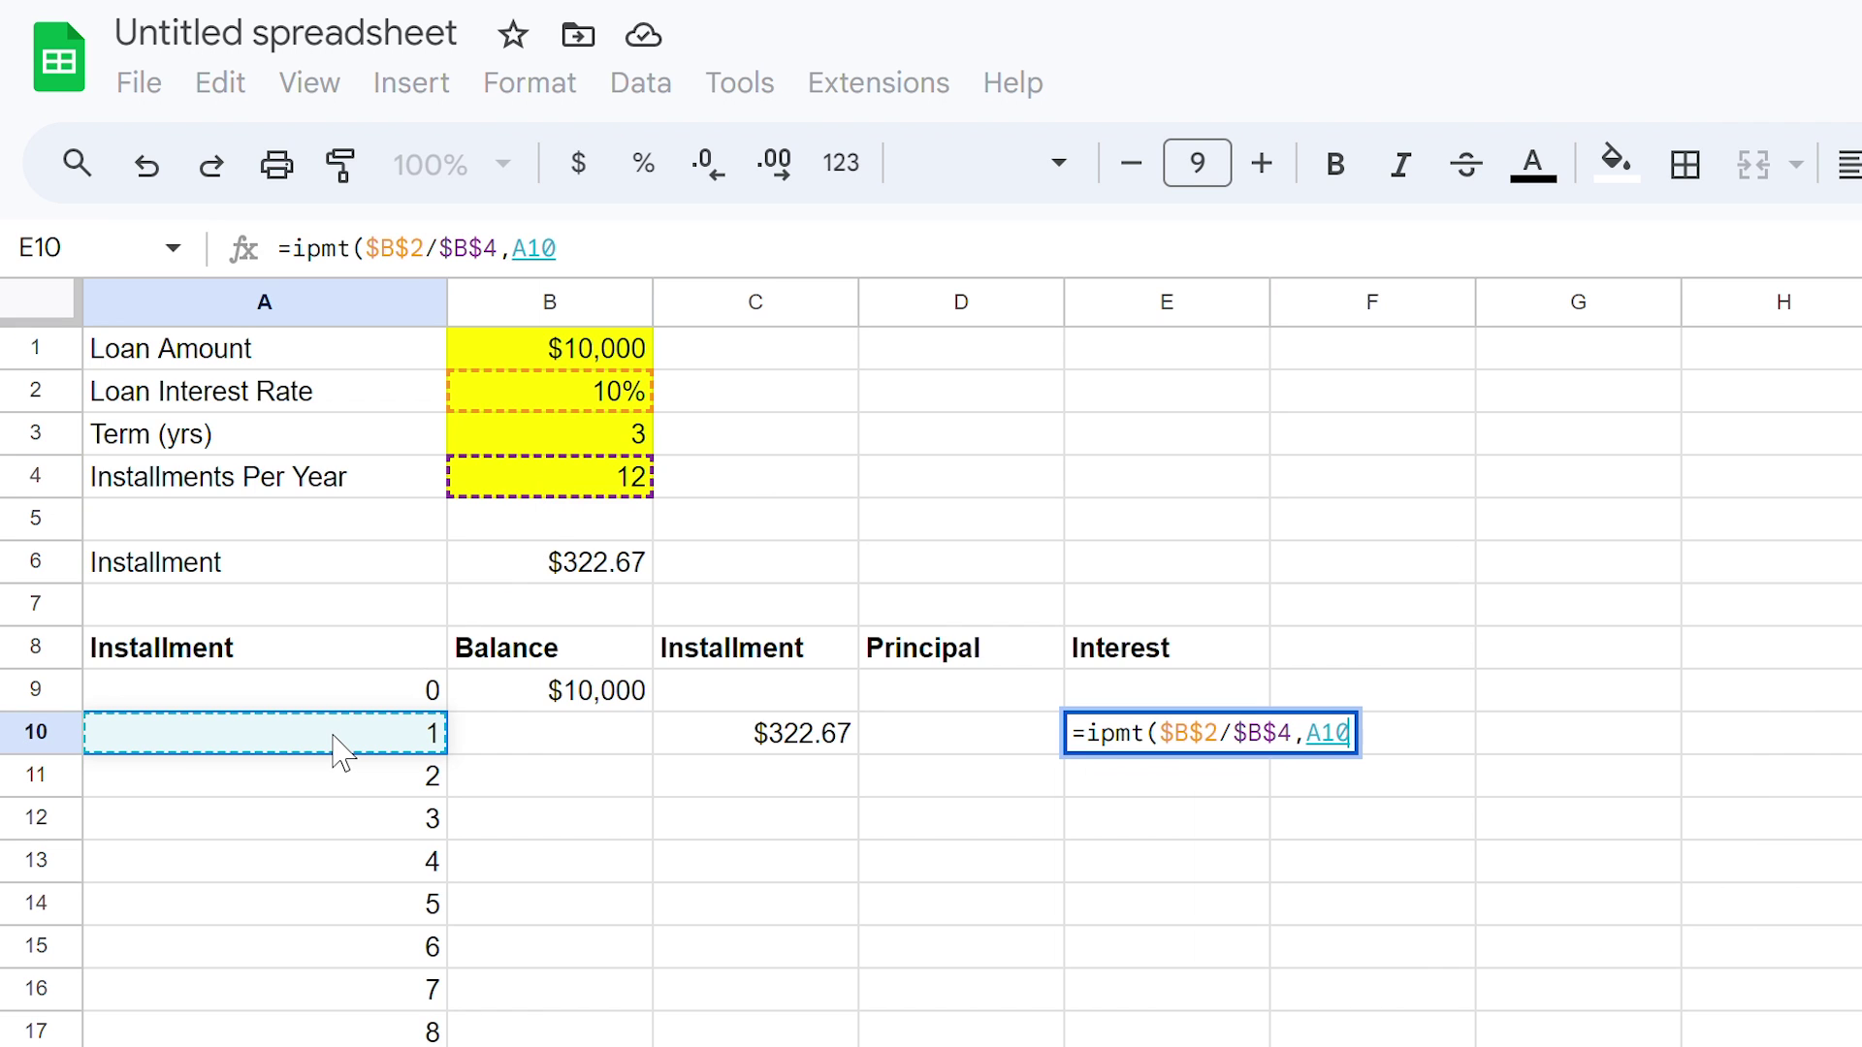
text(,)
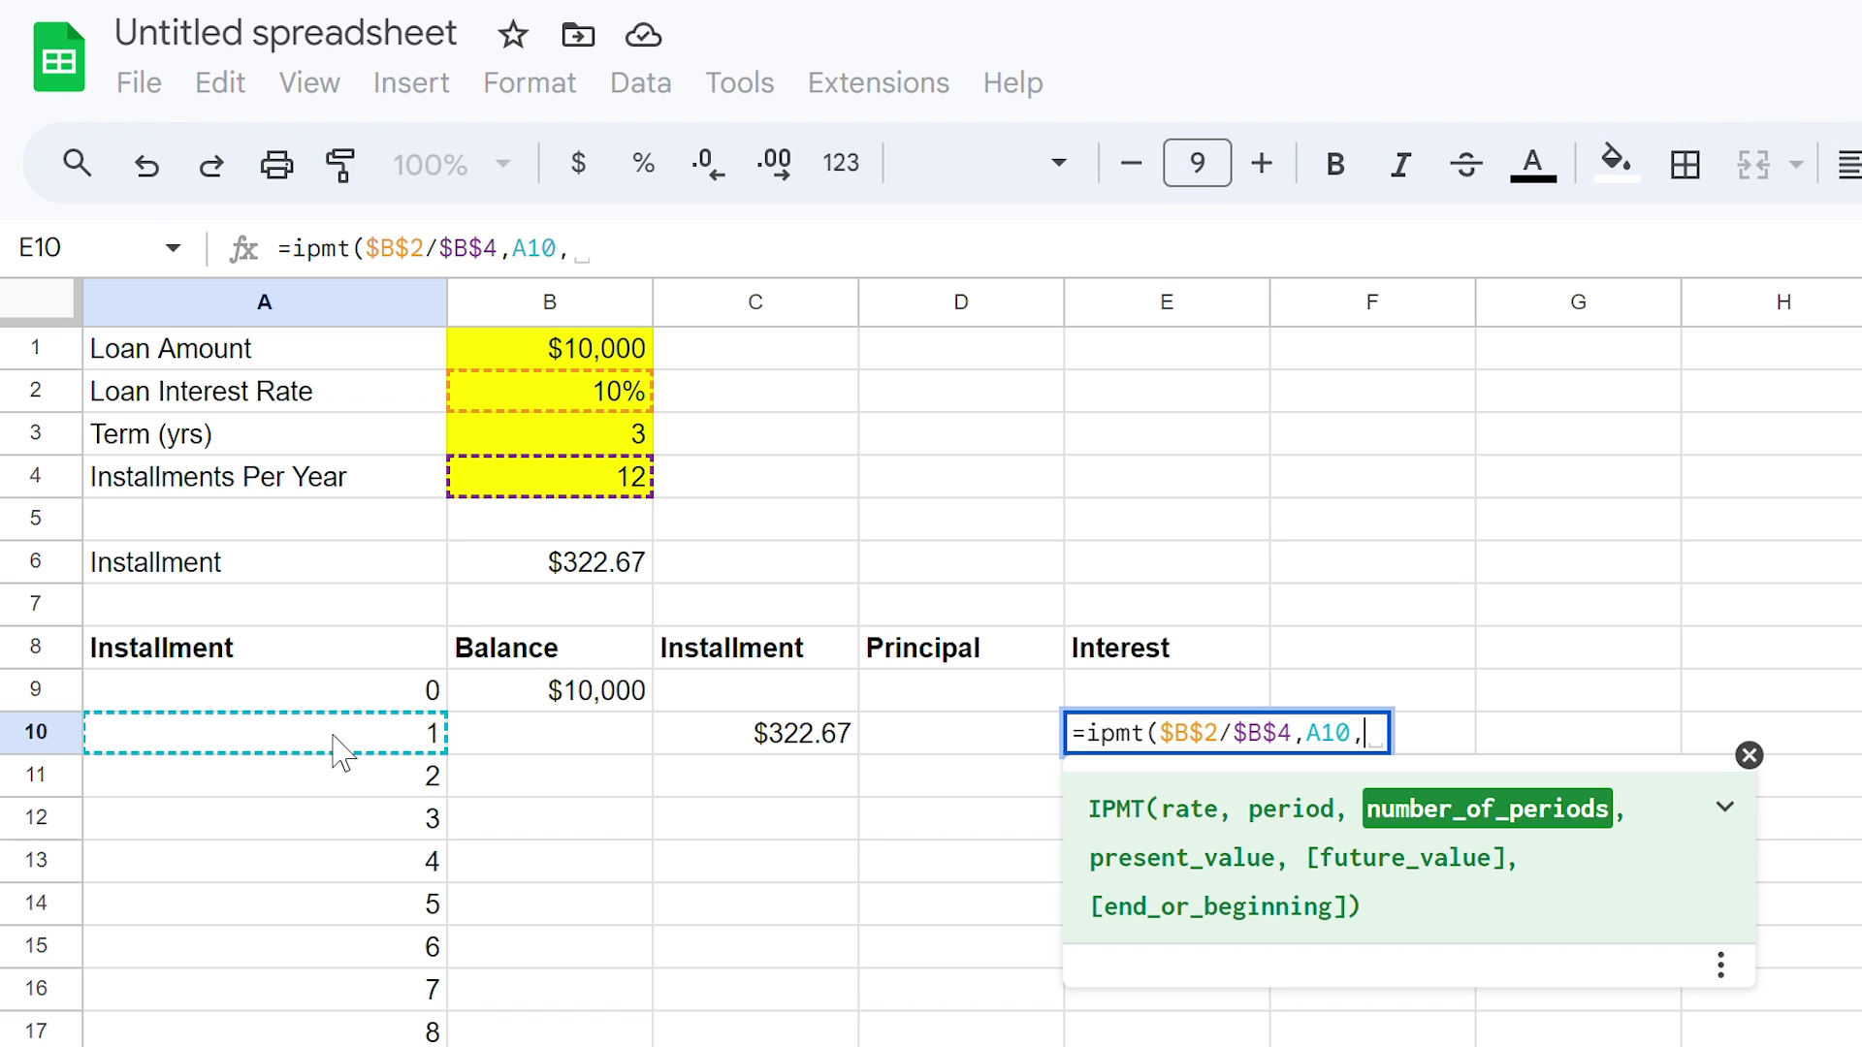
Complete the IPMT with $B$3*$B$4 periods, -$B$1 and 0,0, giving $83.33
click(614, 452)
key(F4)
text(*)
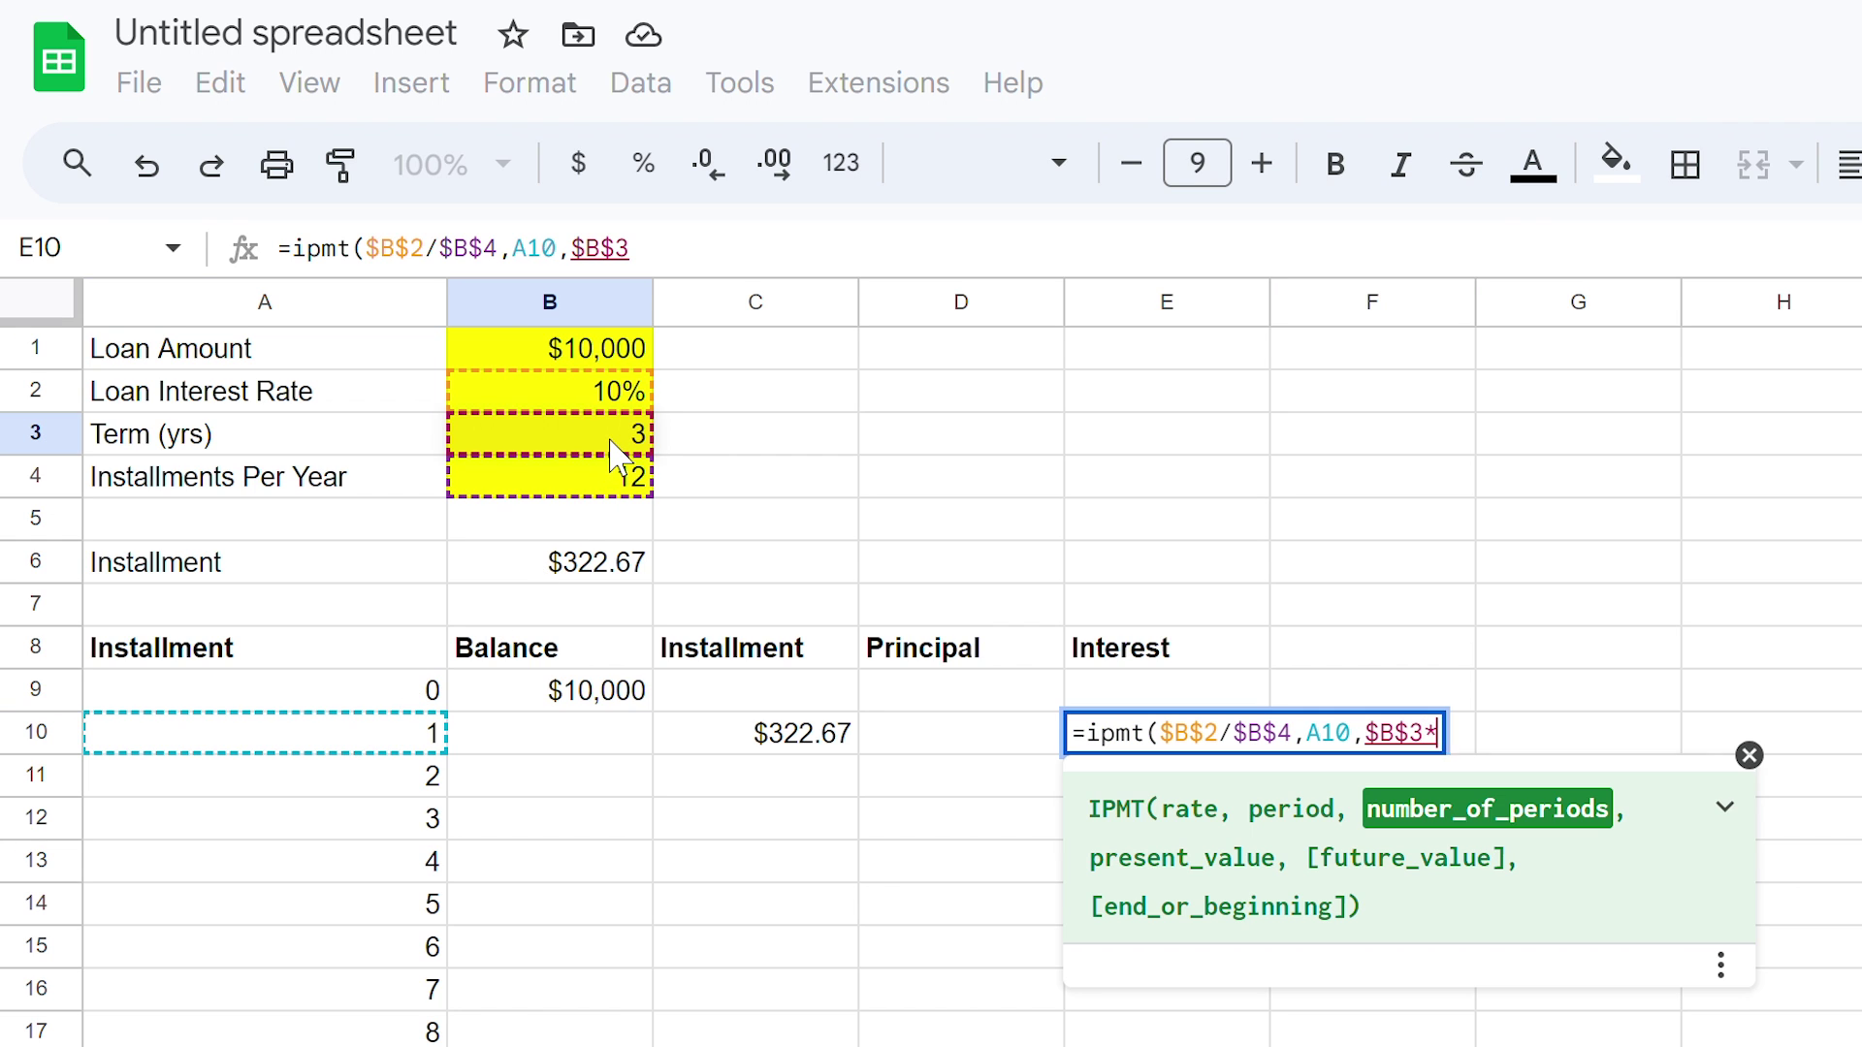
click(595, 485)
key(F4)
text(,)
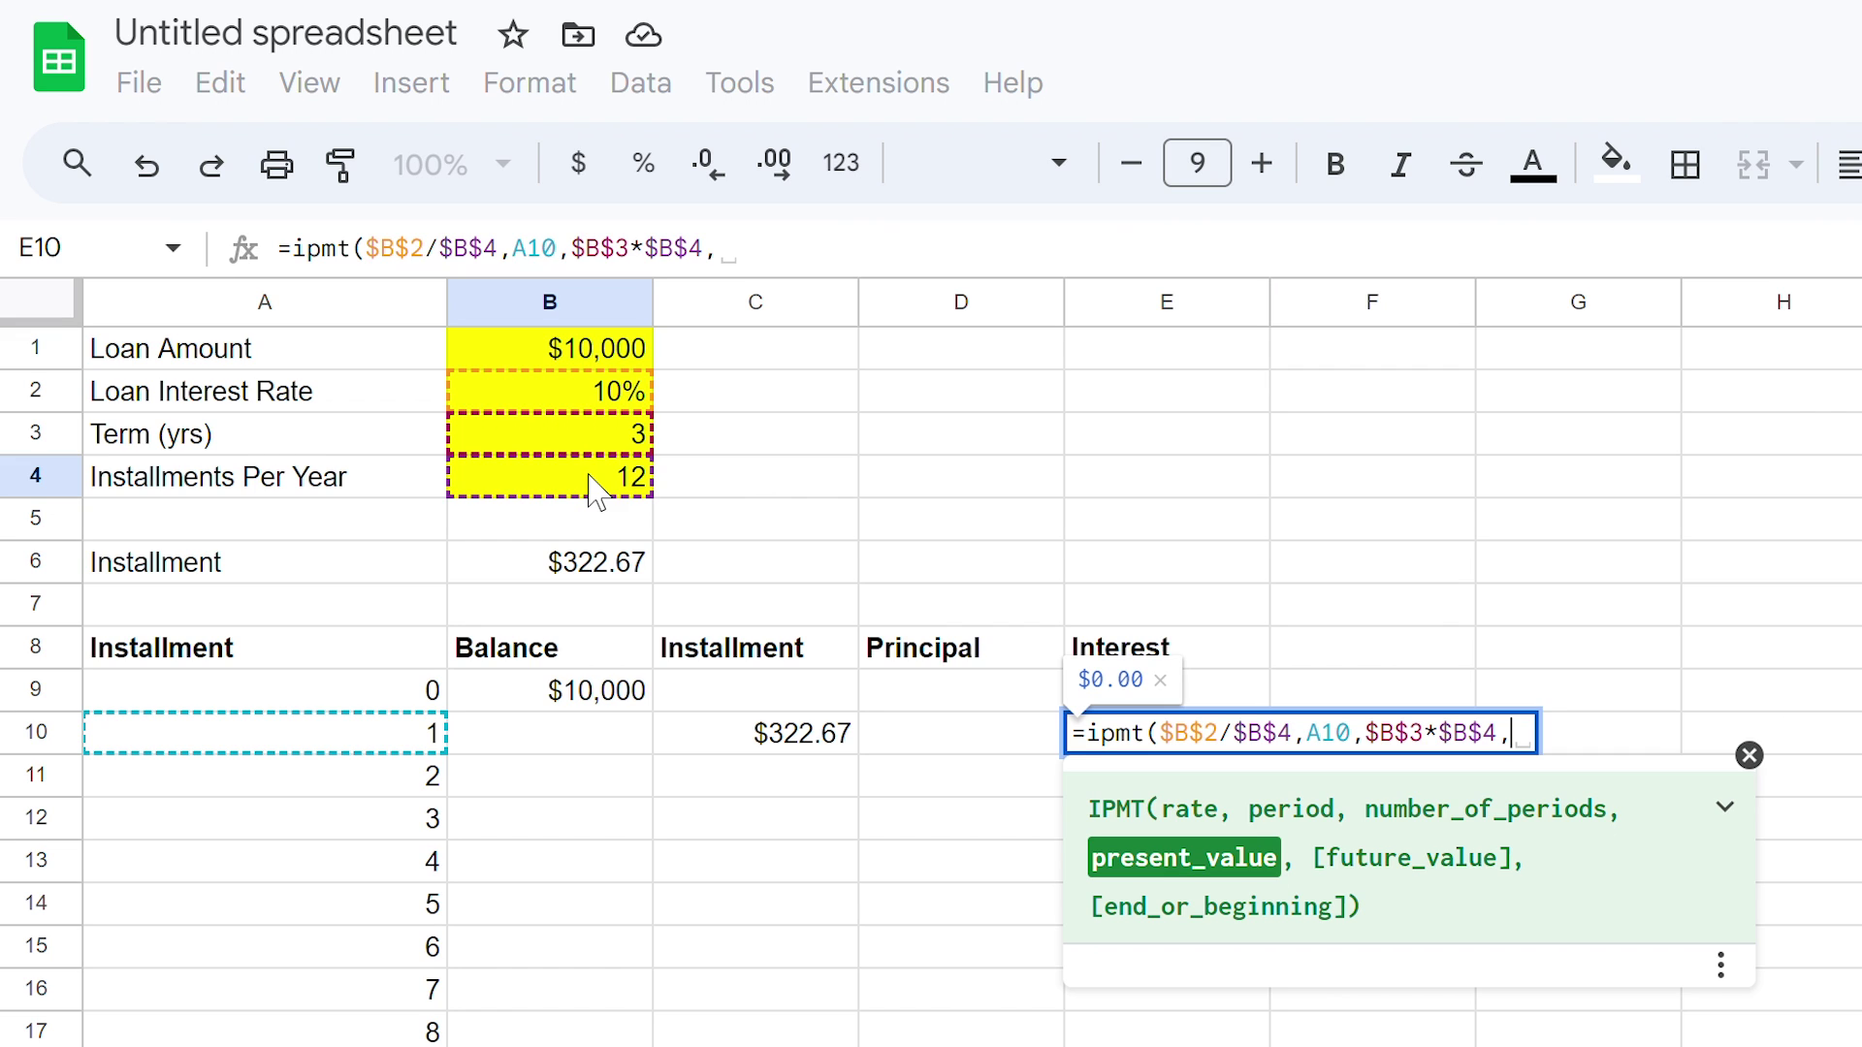
text(-)
click(572, 354)
key(F4)
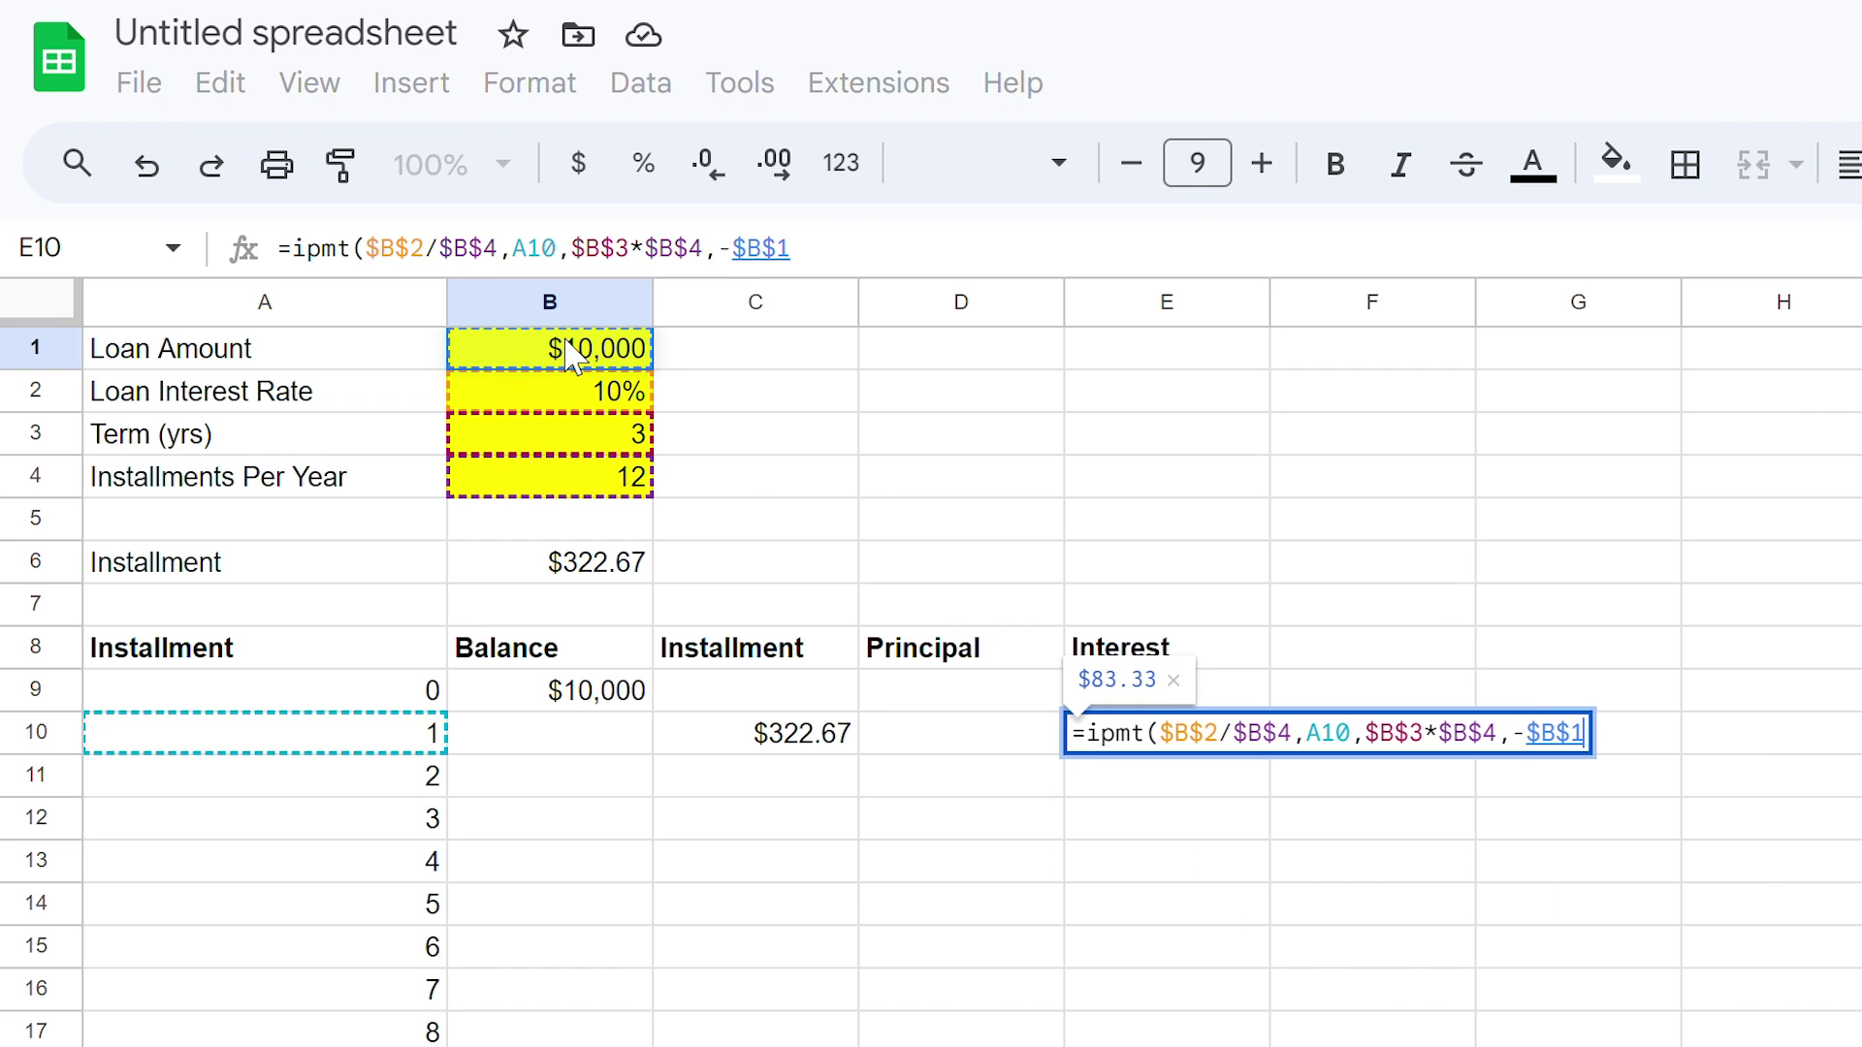
text(,0)
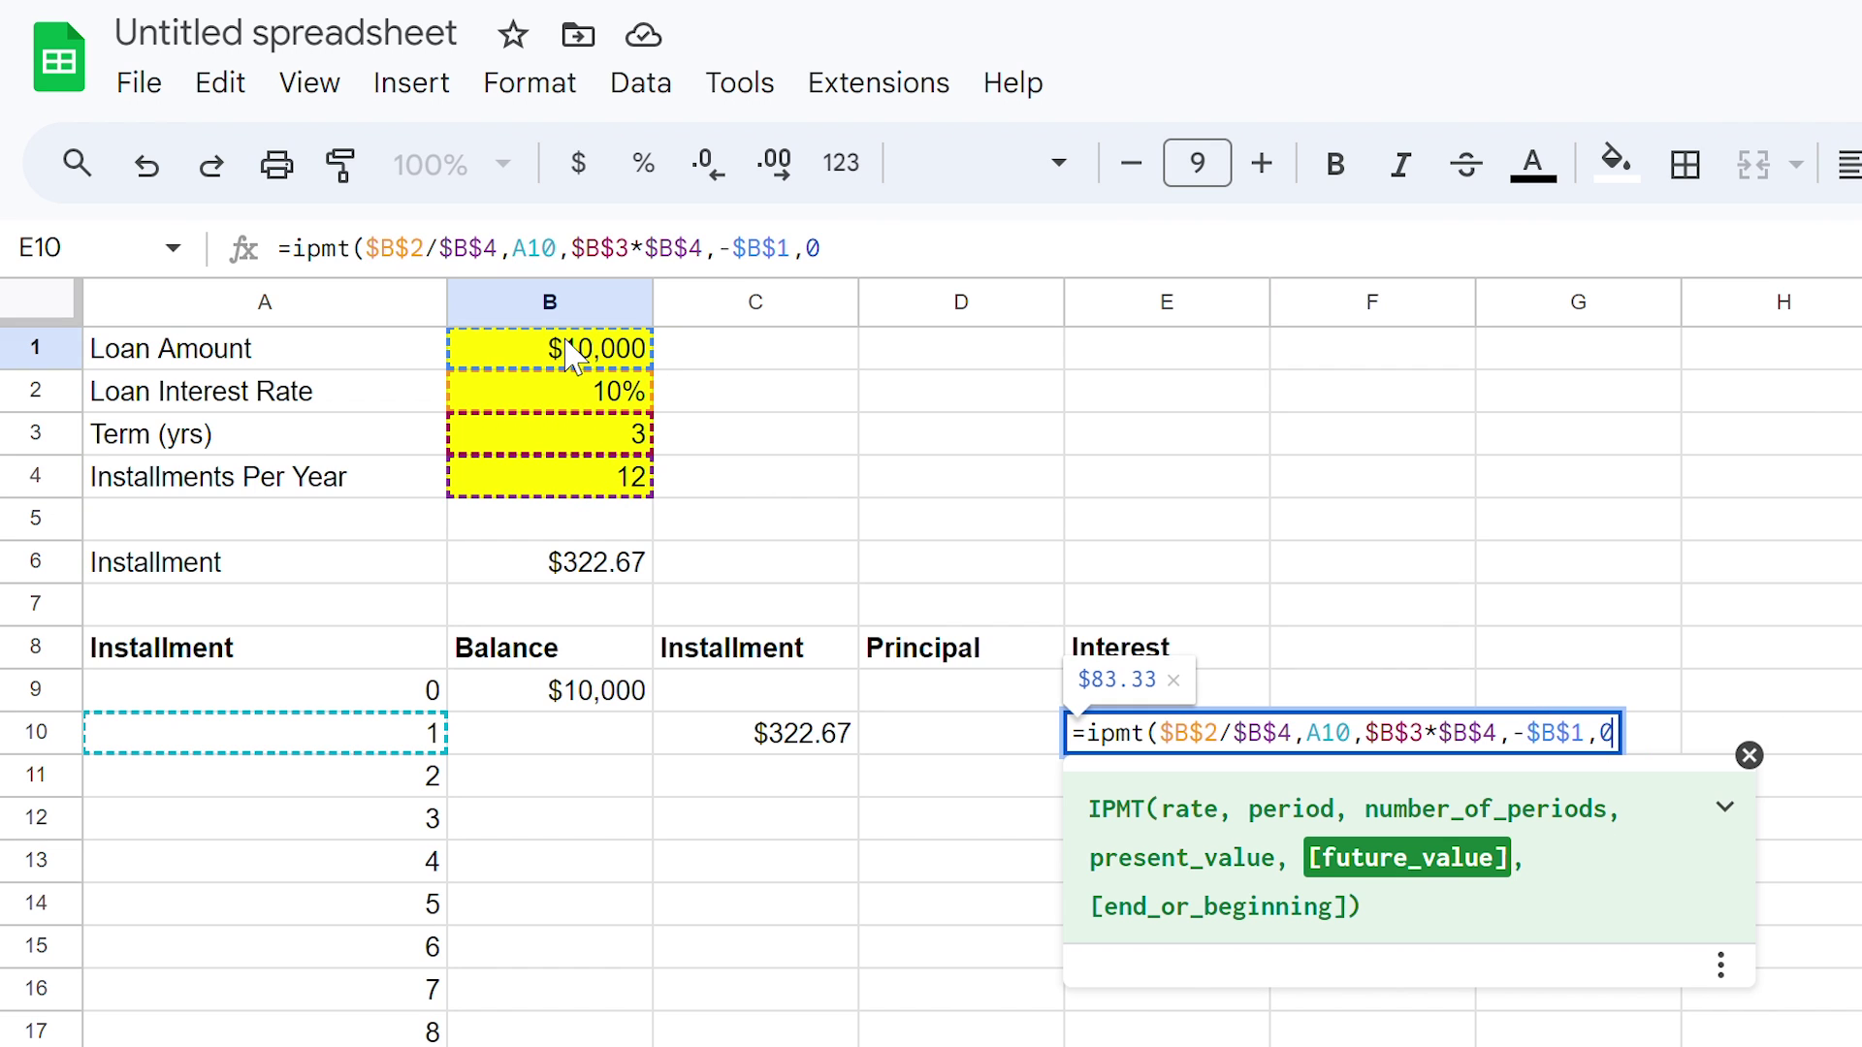
text(,)
text(0))
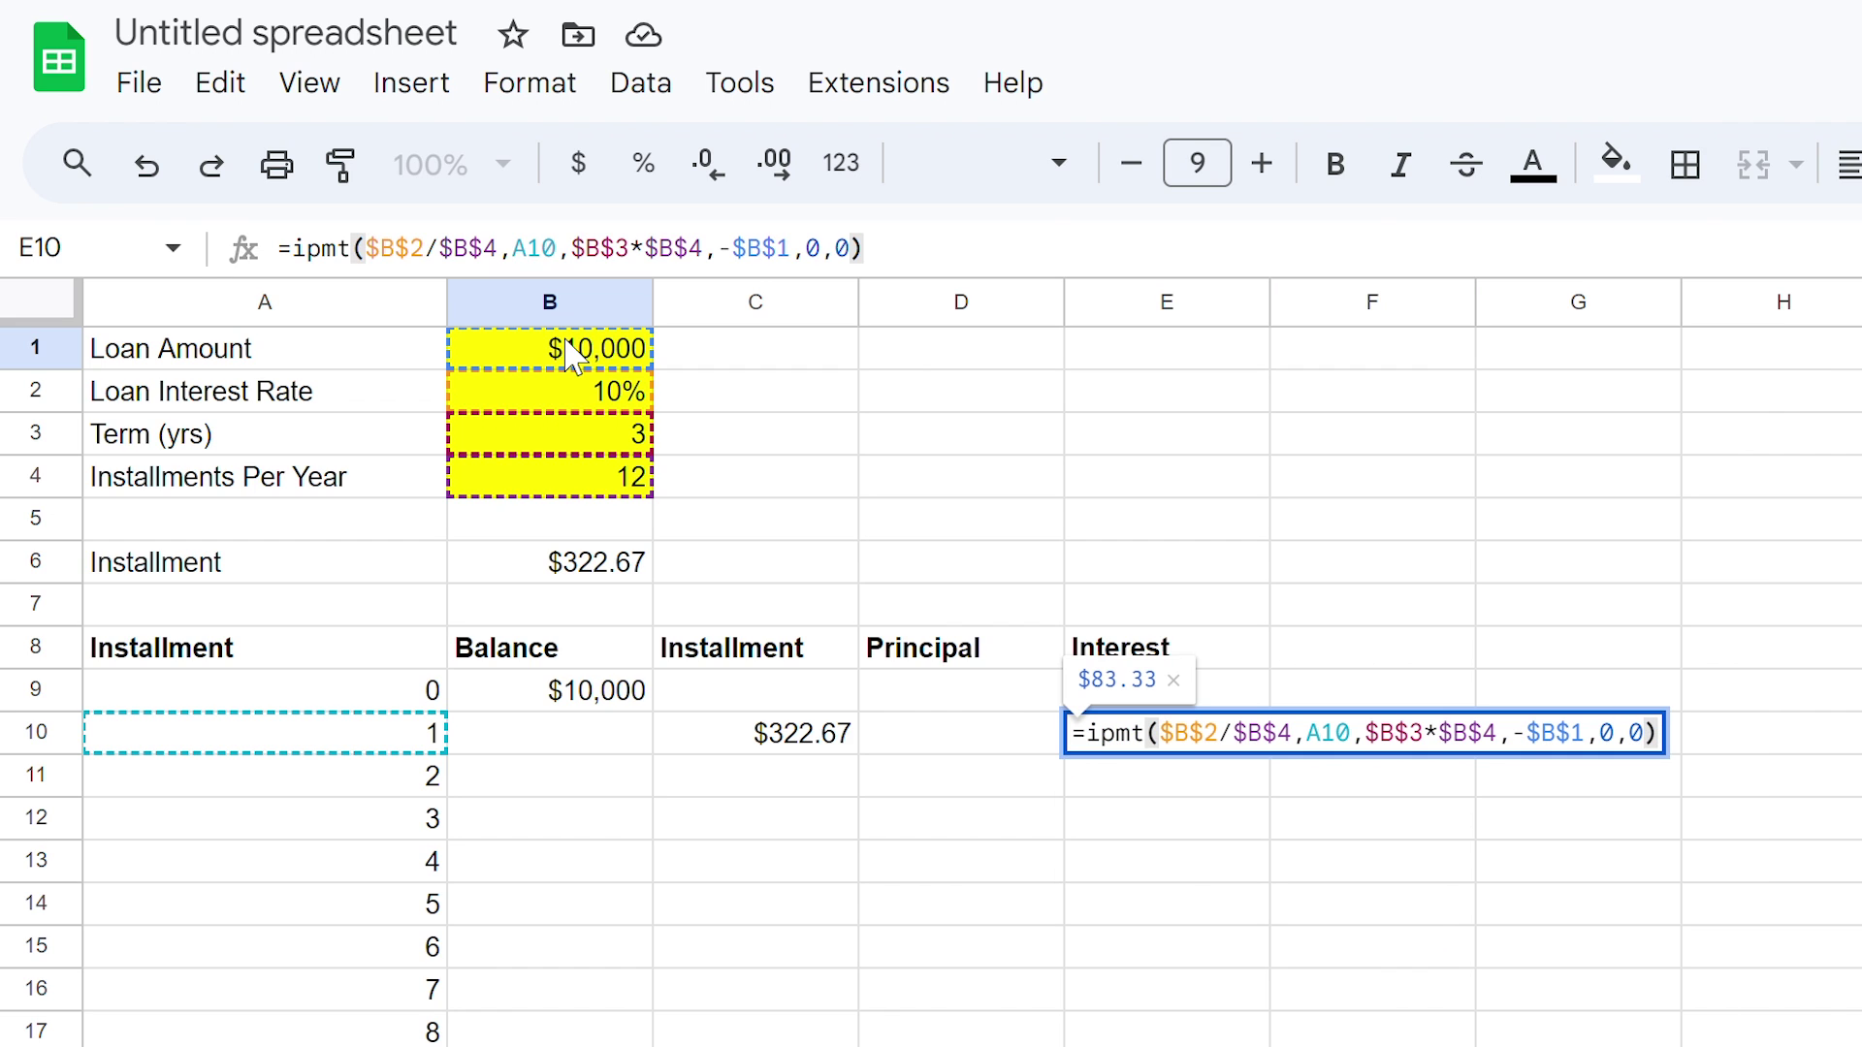
key(Return)
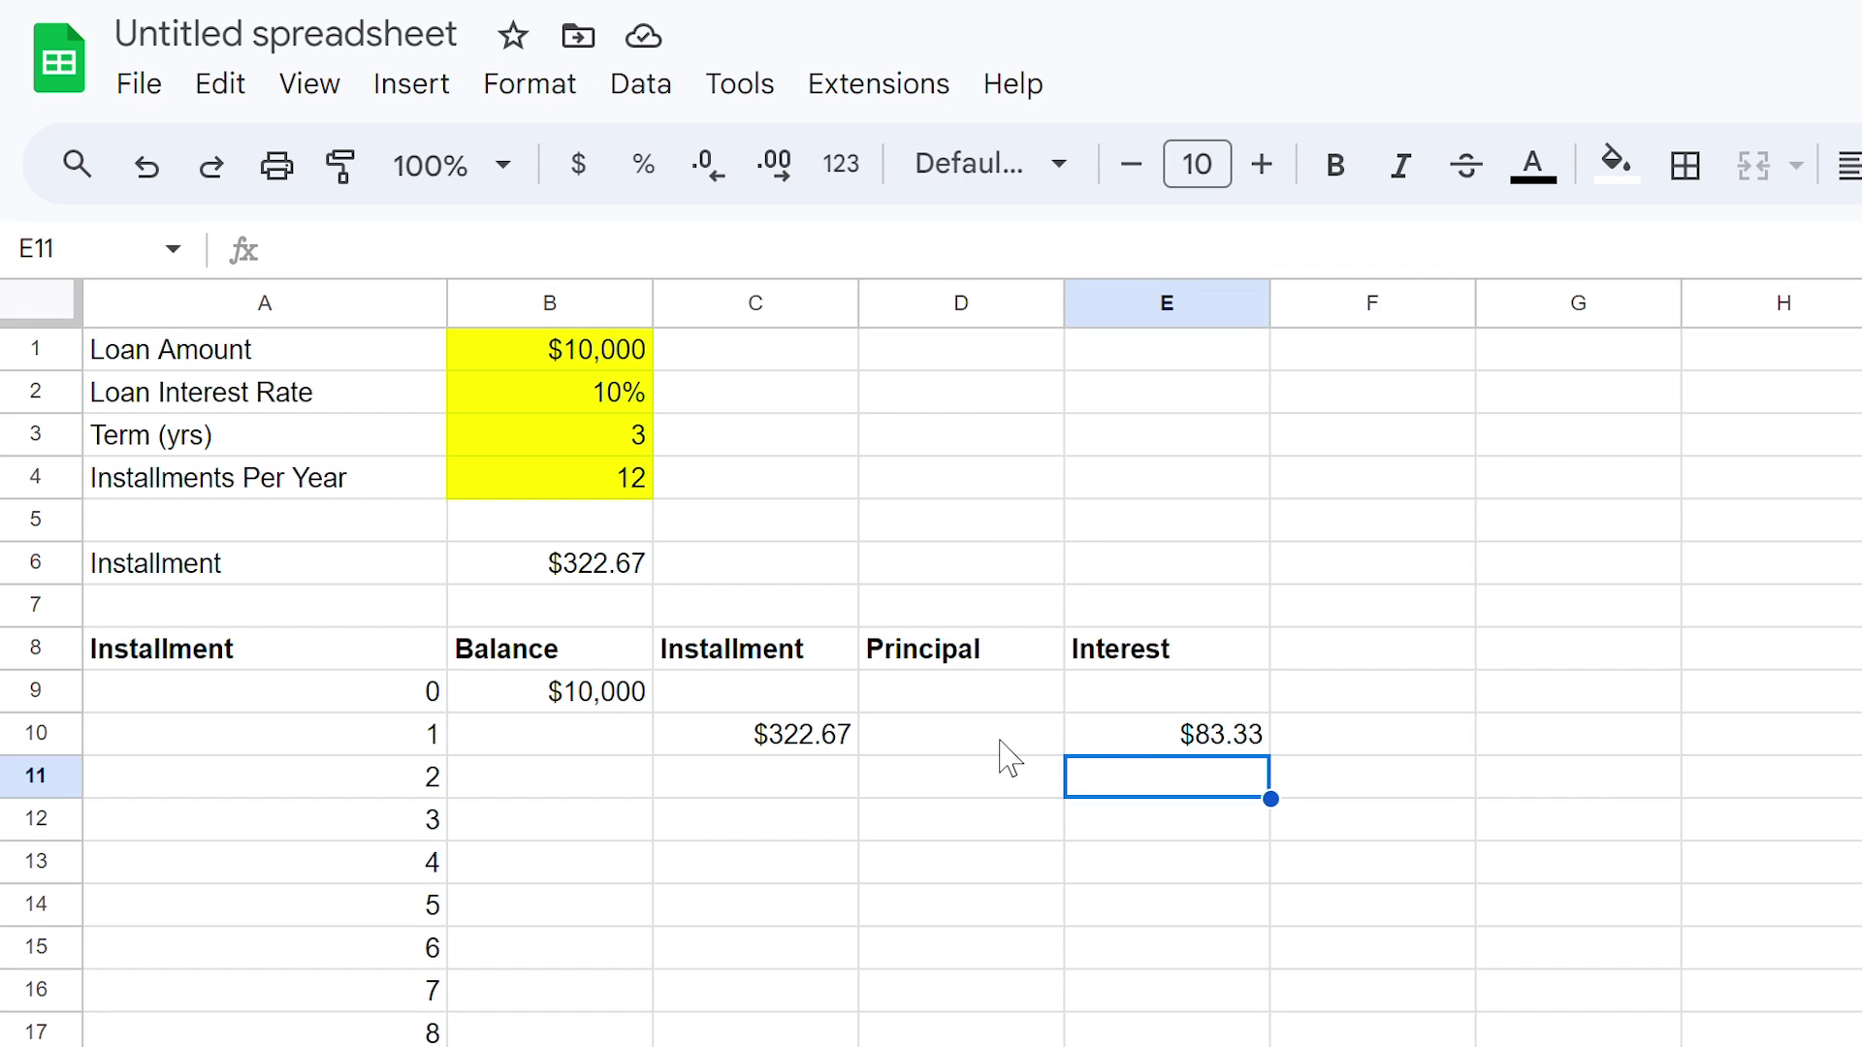
Enter =C10-E10 in D10 to get the first principal of $239.34
click(1008, 752)
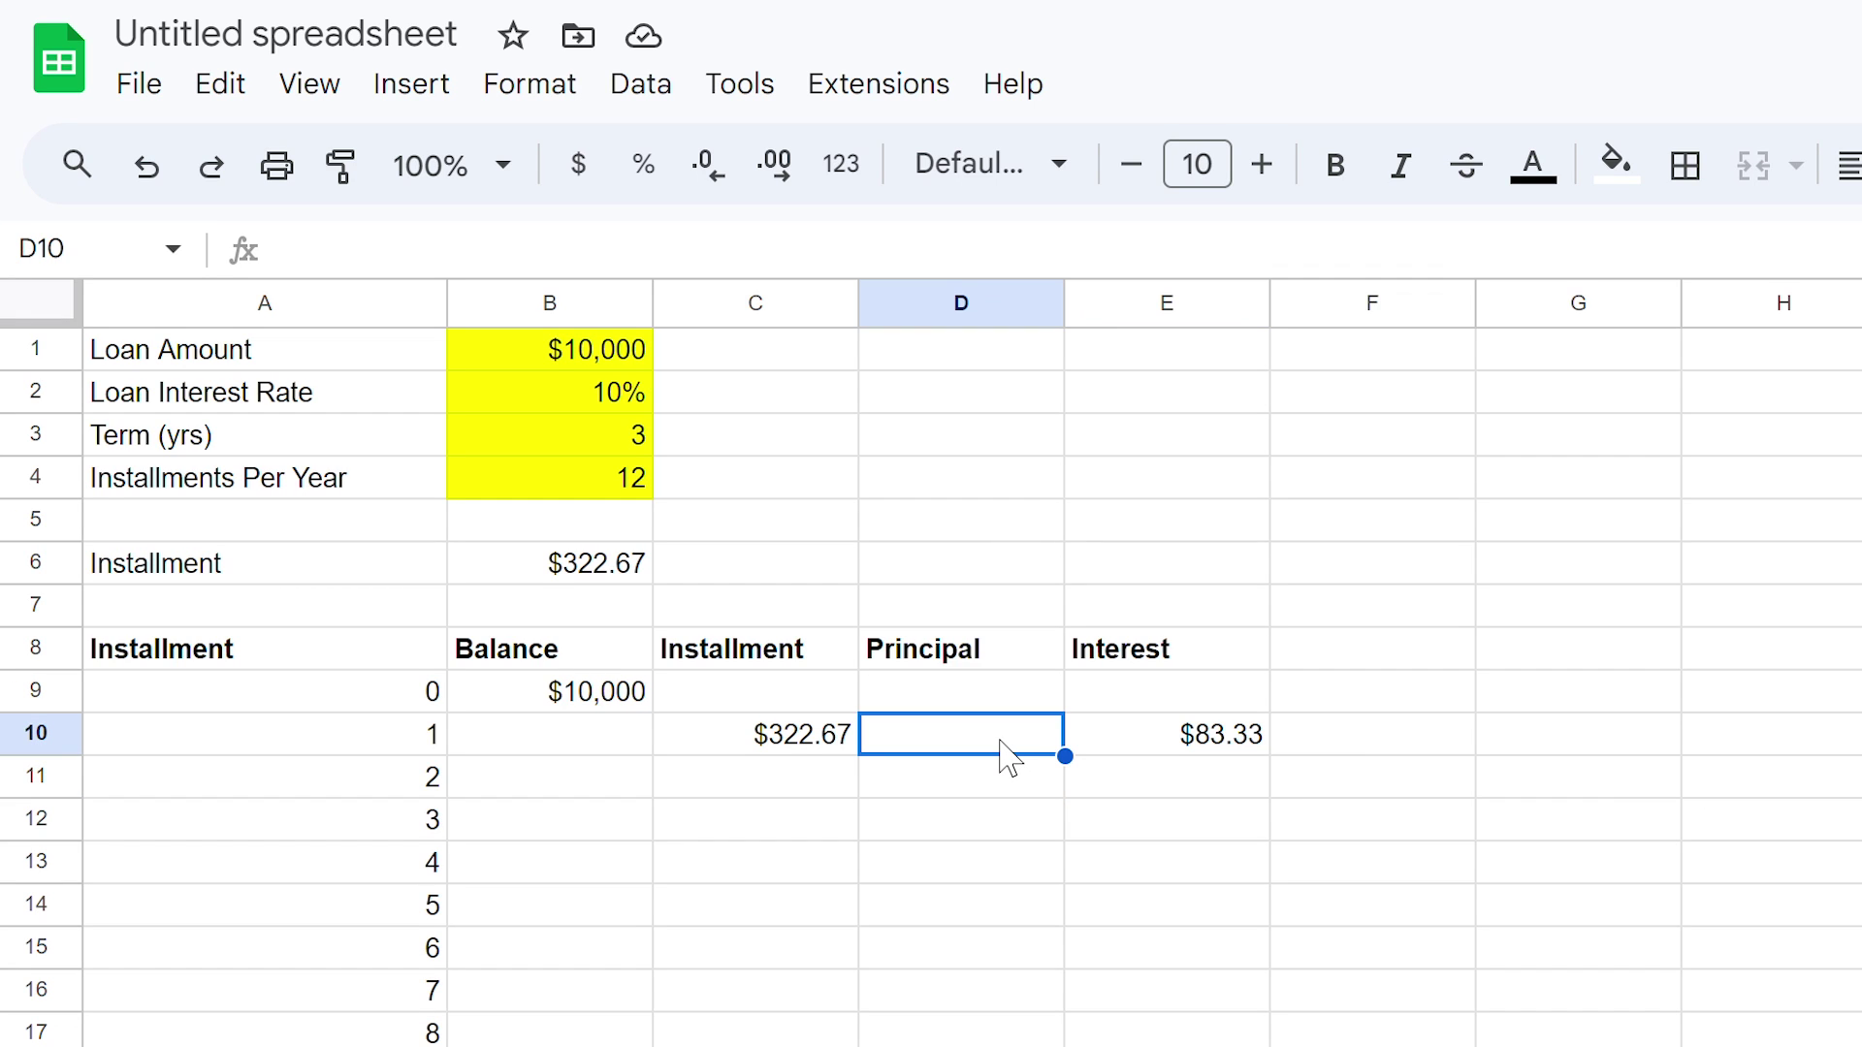
text(=)
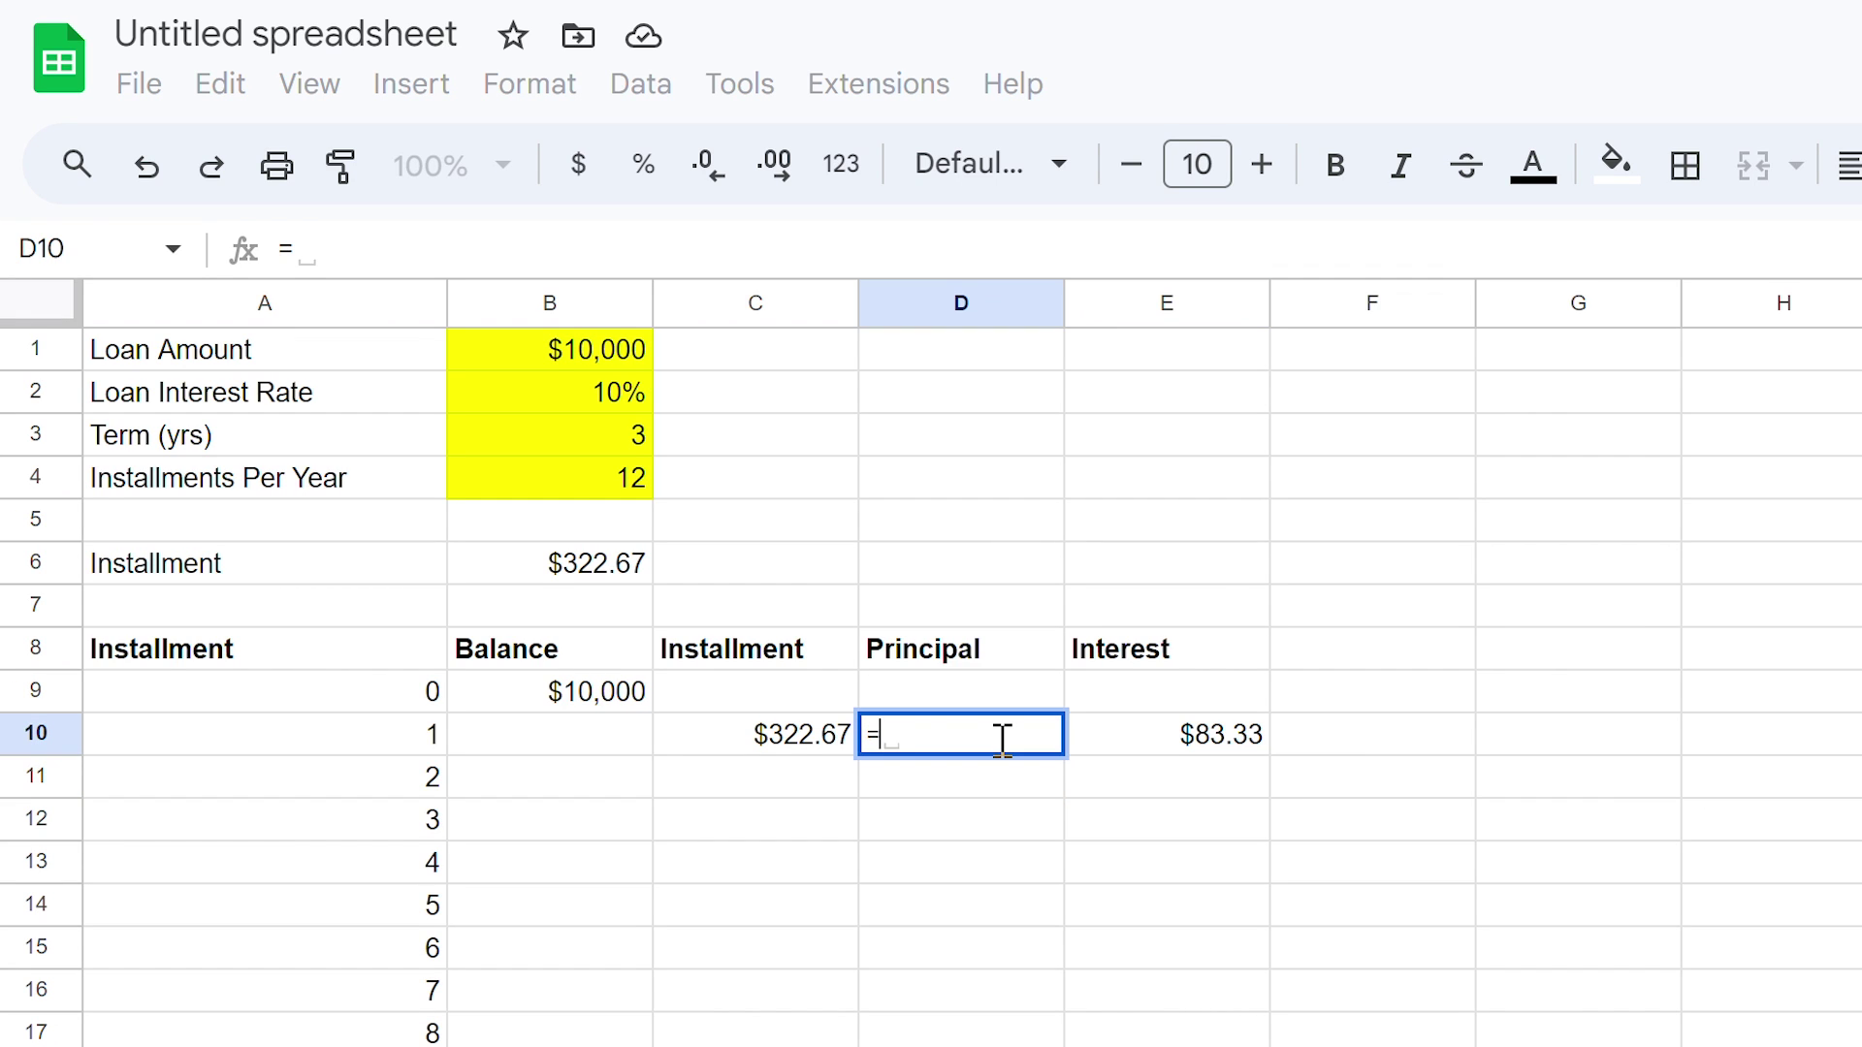
click(756, 759)
text(-)
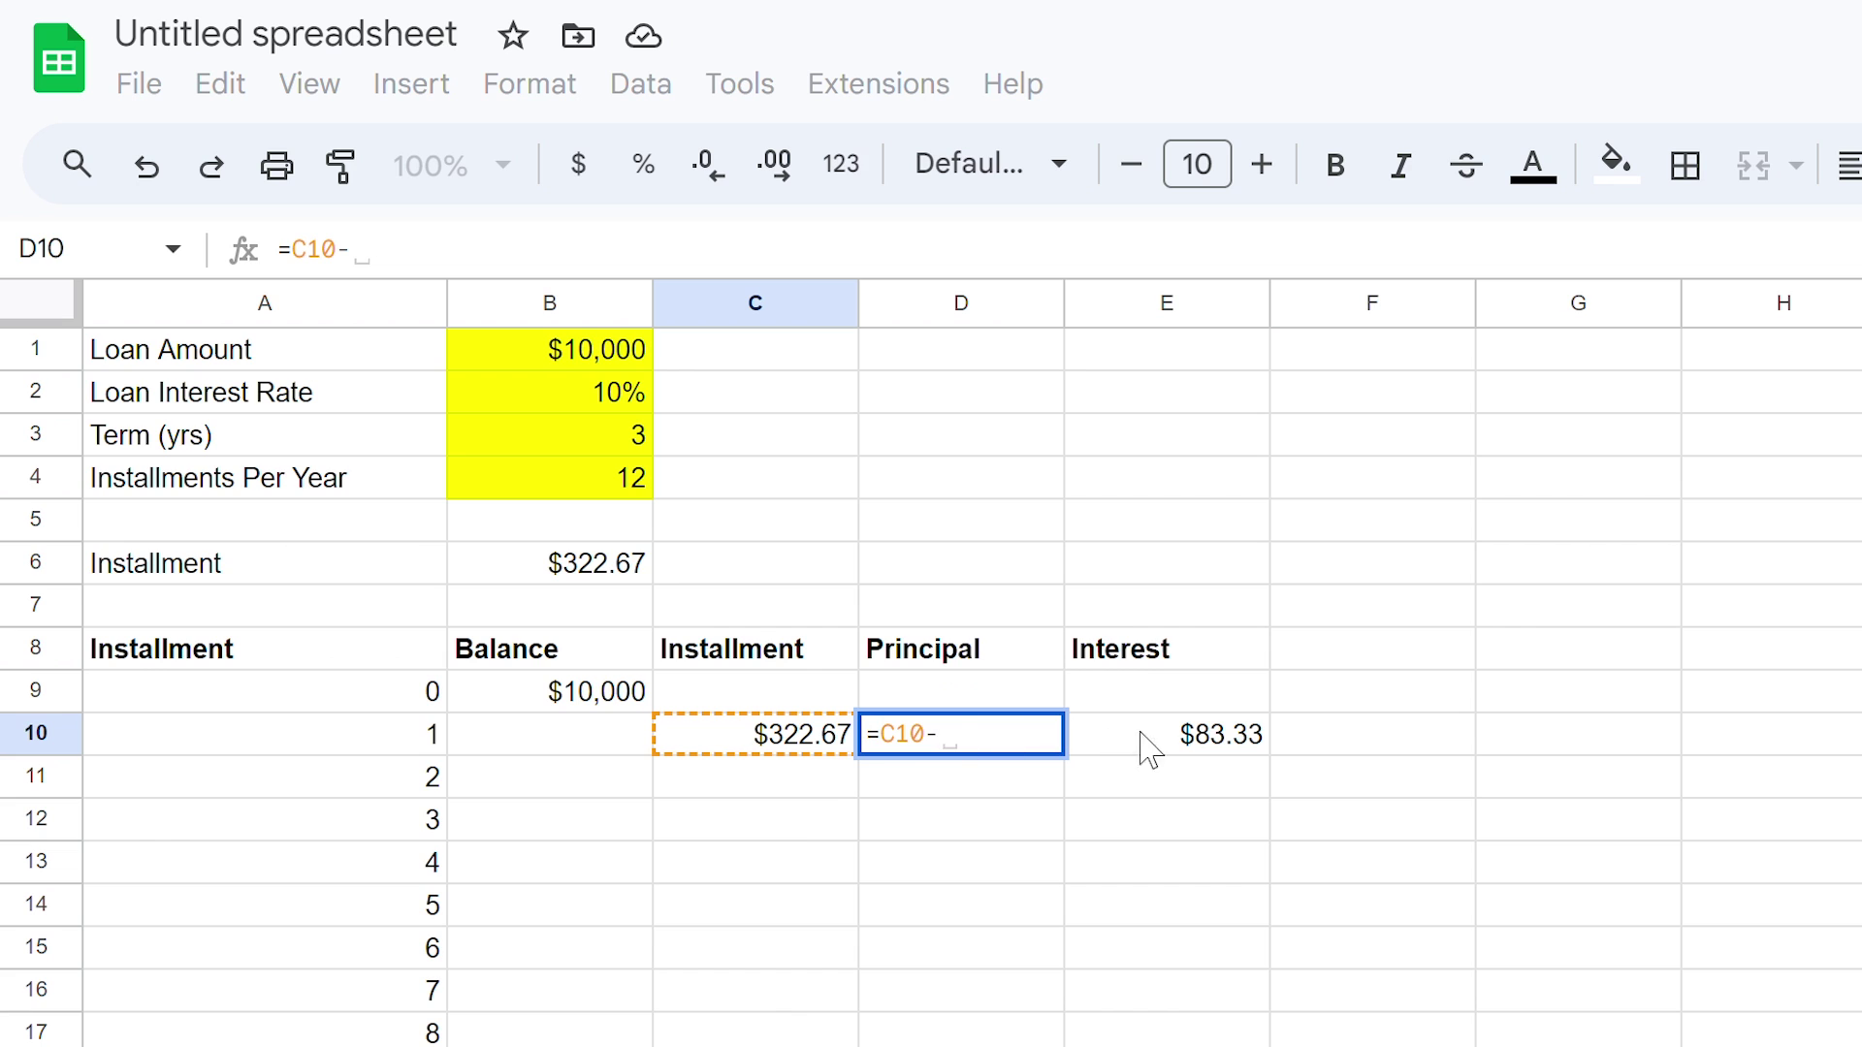
click(1165, 747)
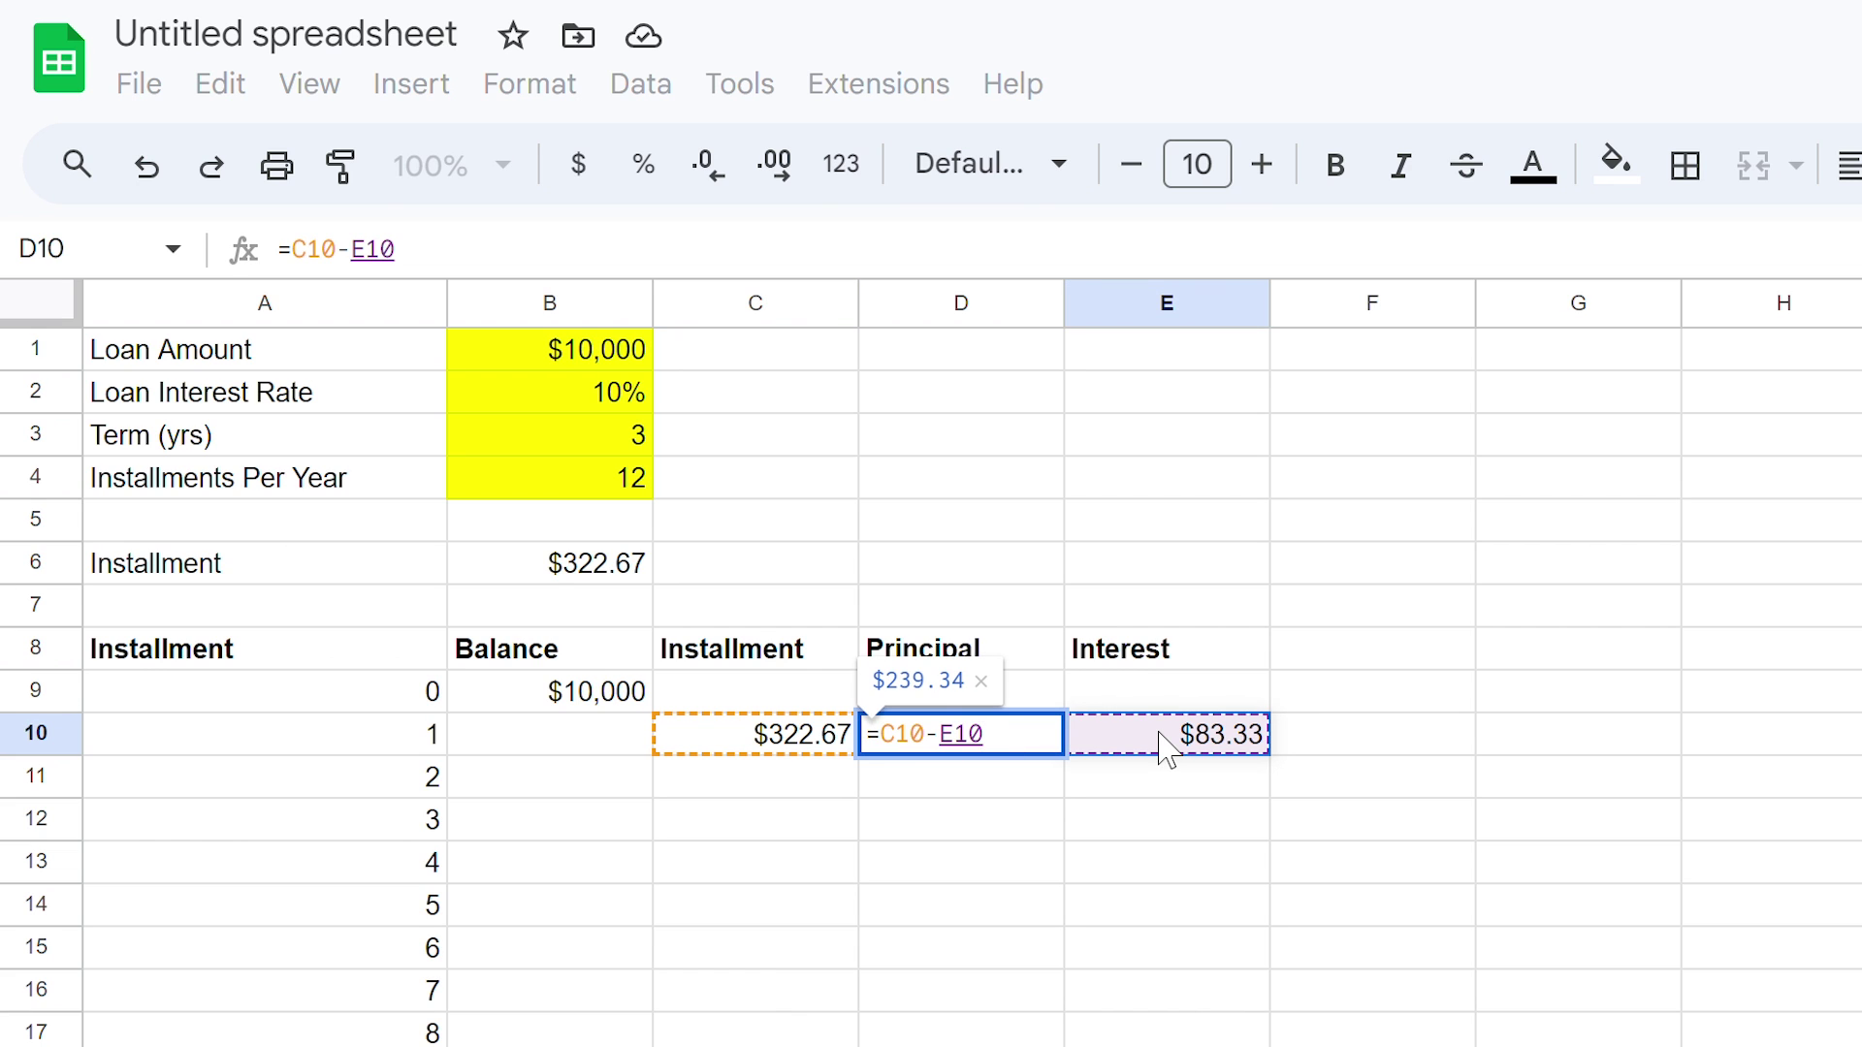
key(Return)
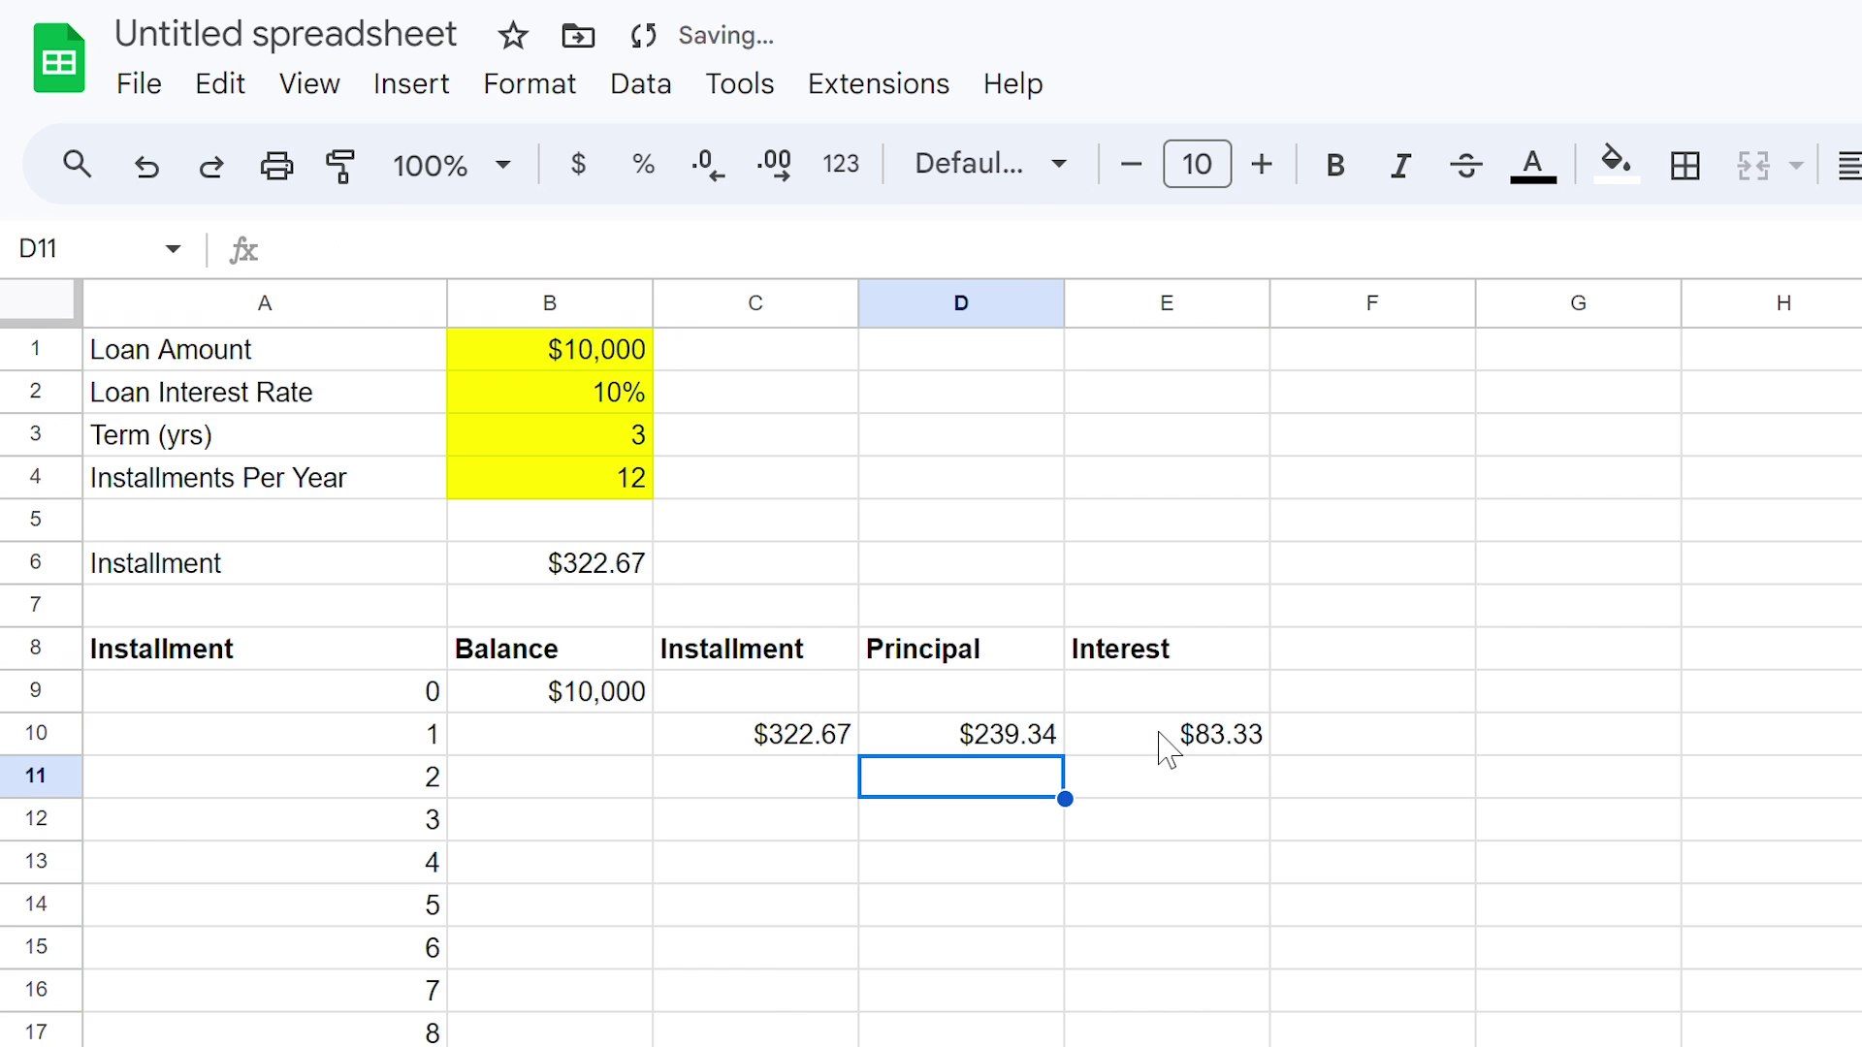
Enter =B9-D10 in B10 for the $9,761 remaining balance
click(533, 751)
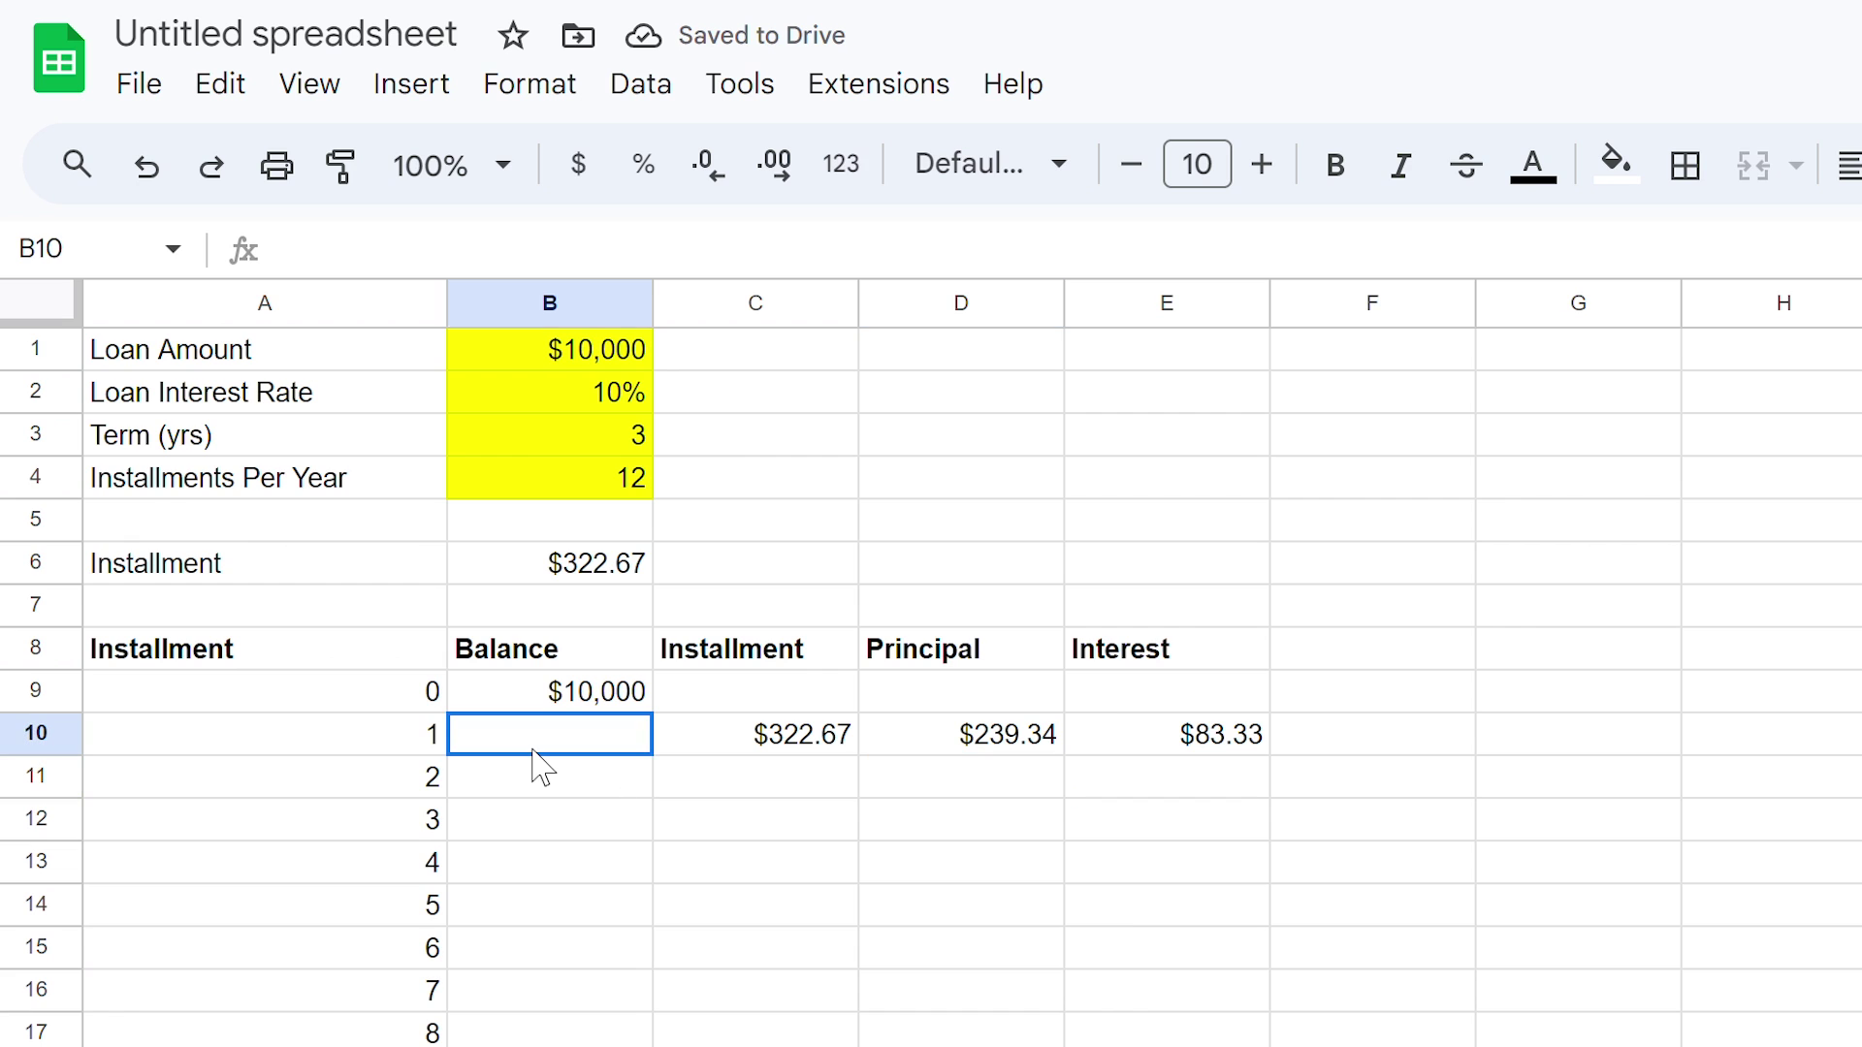
text(=)
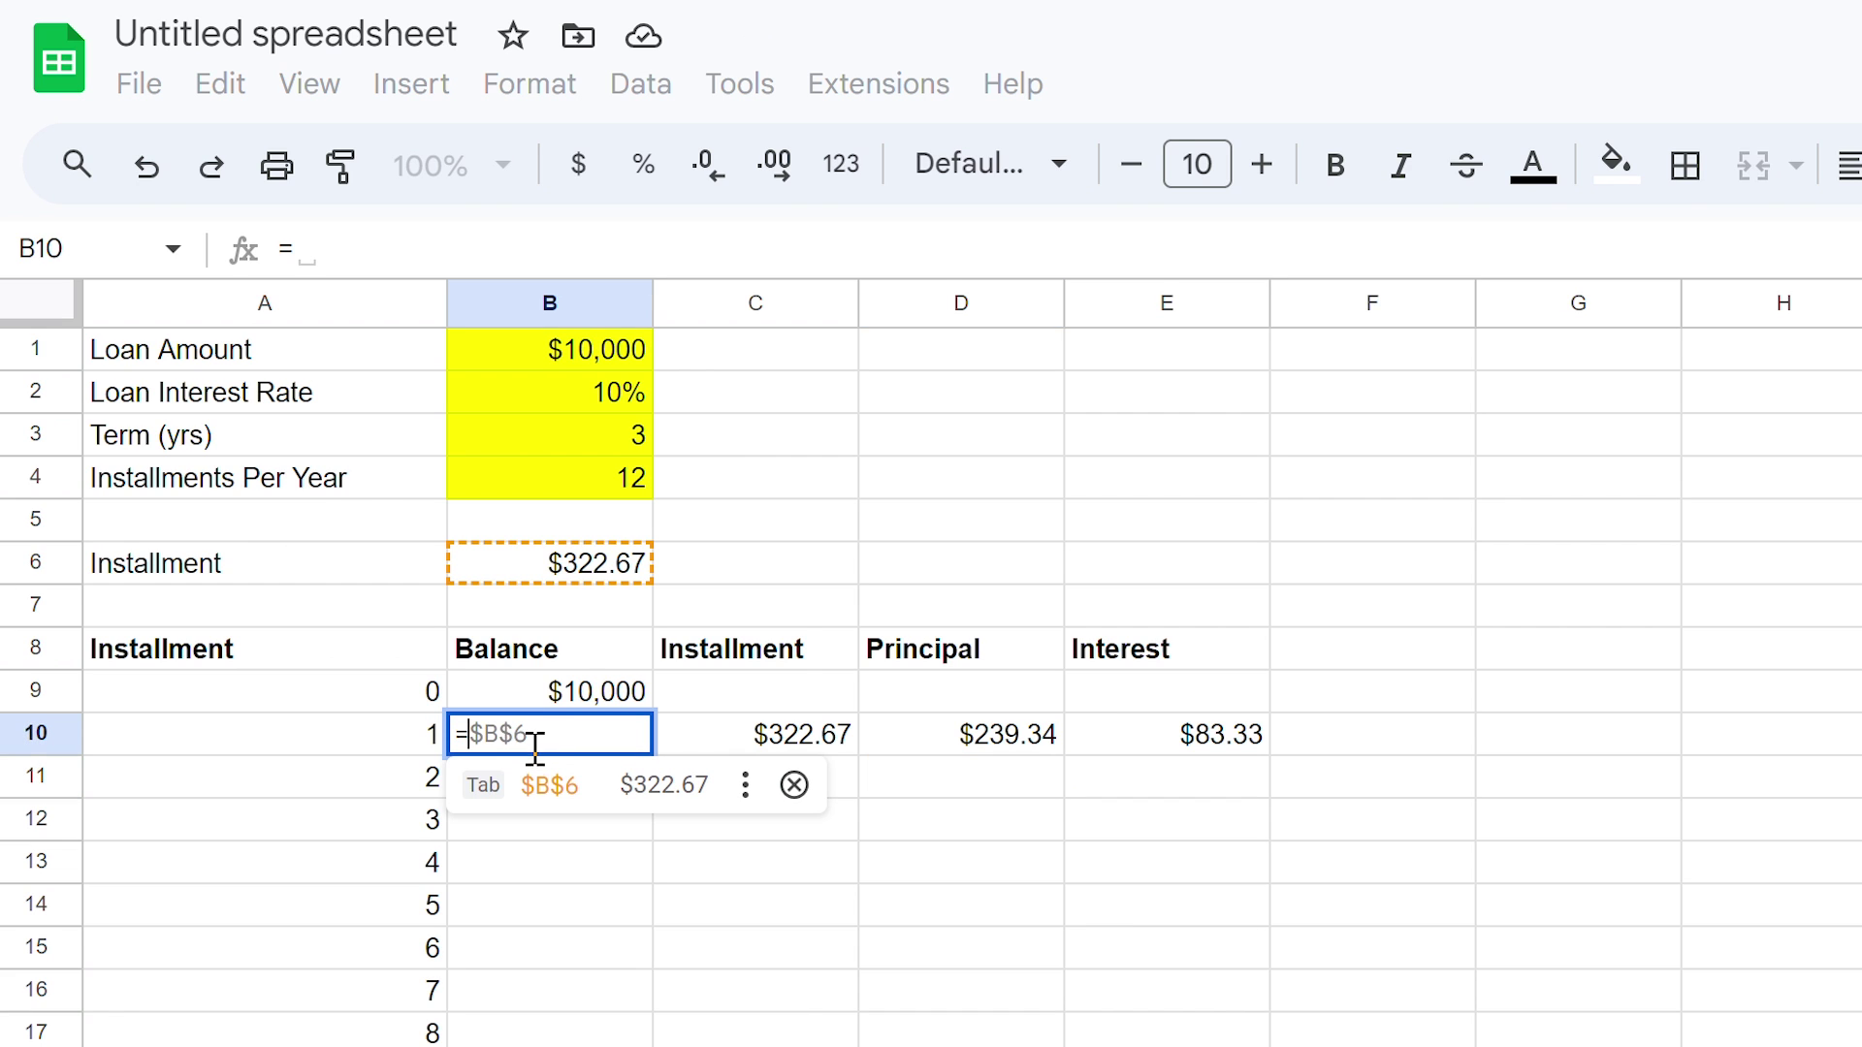
click(513, 691)
text(-)
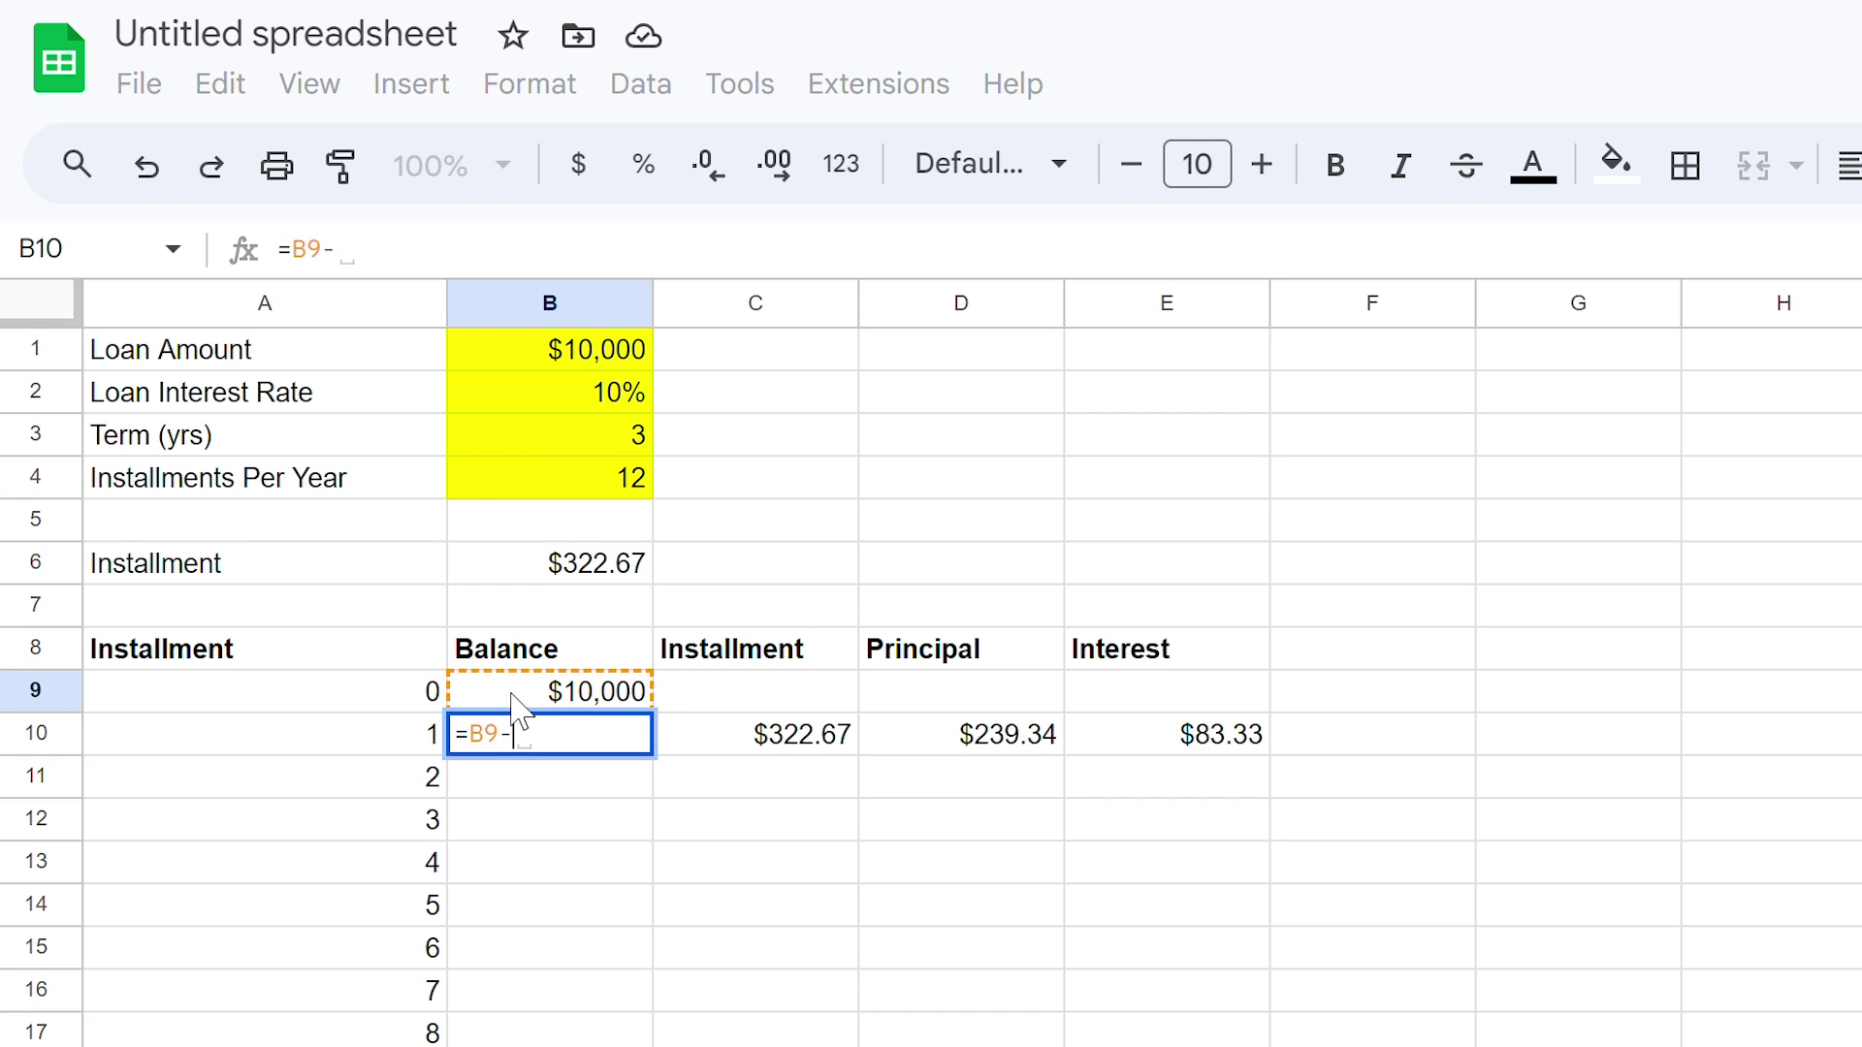
click(931, 745)
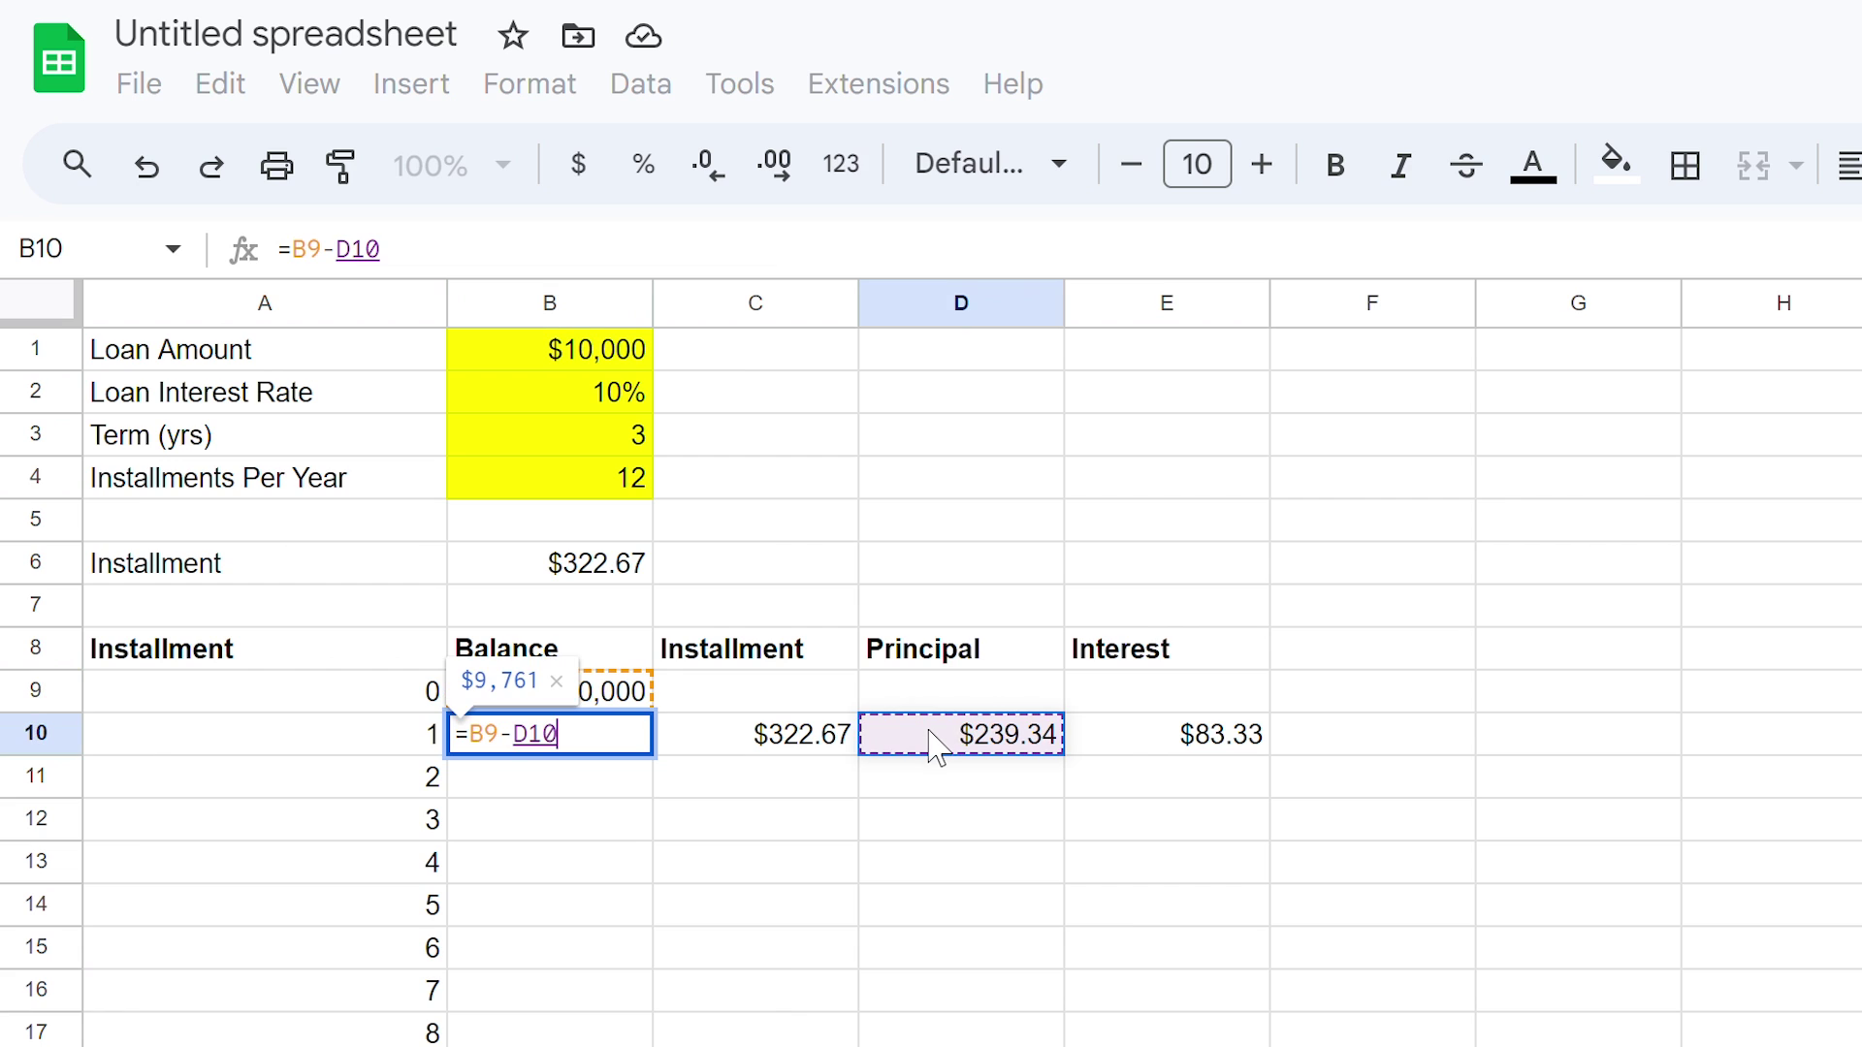
key(Return)
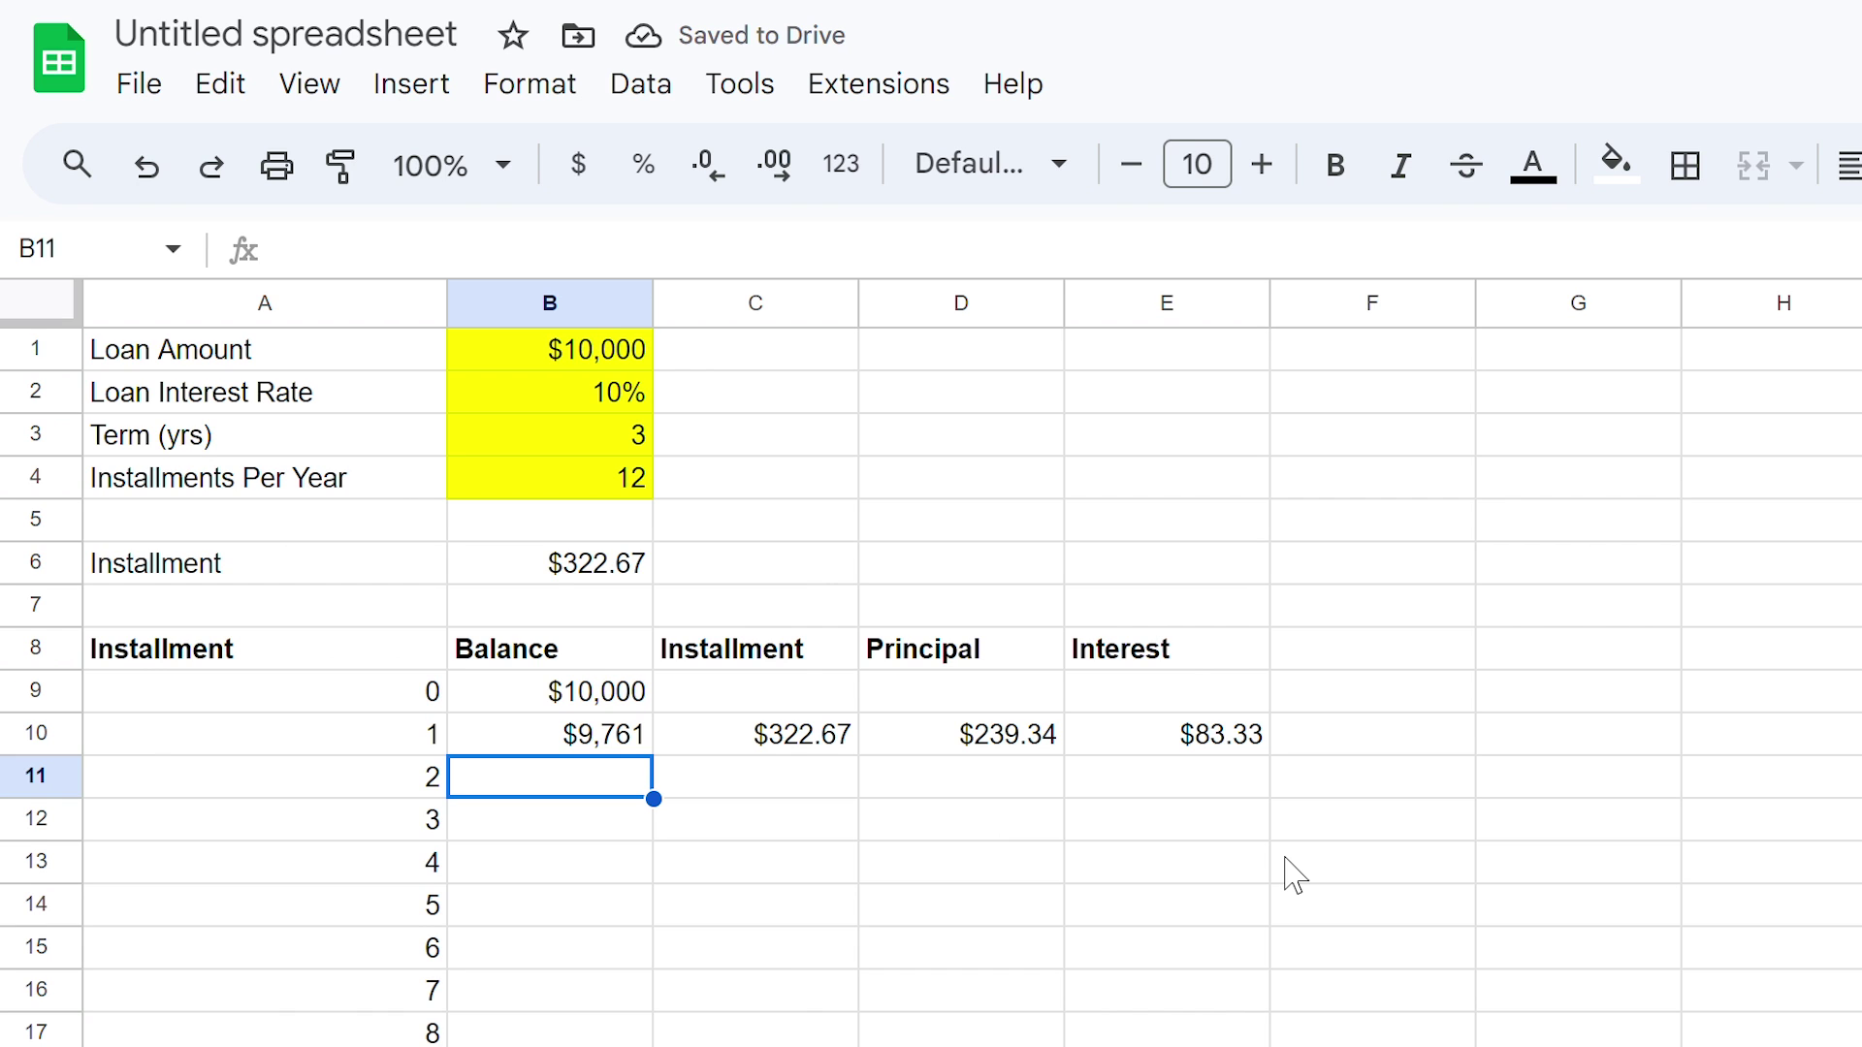
Fill B10:E10 down to row 45 and confirm B45 shows a $0 balance
click(596, 742)
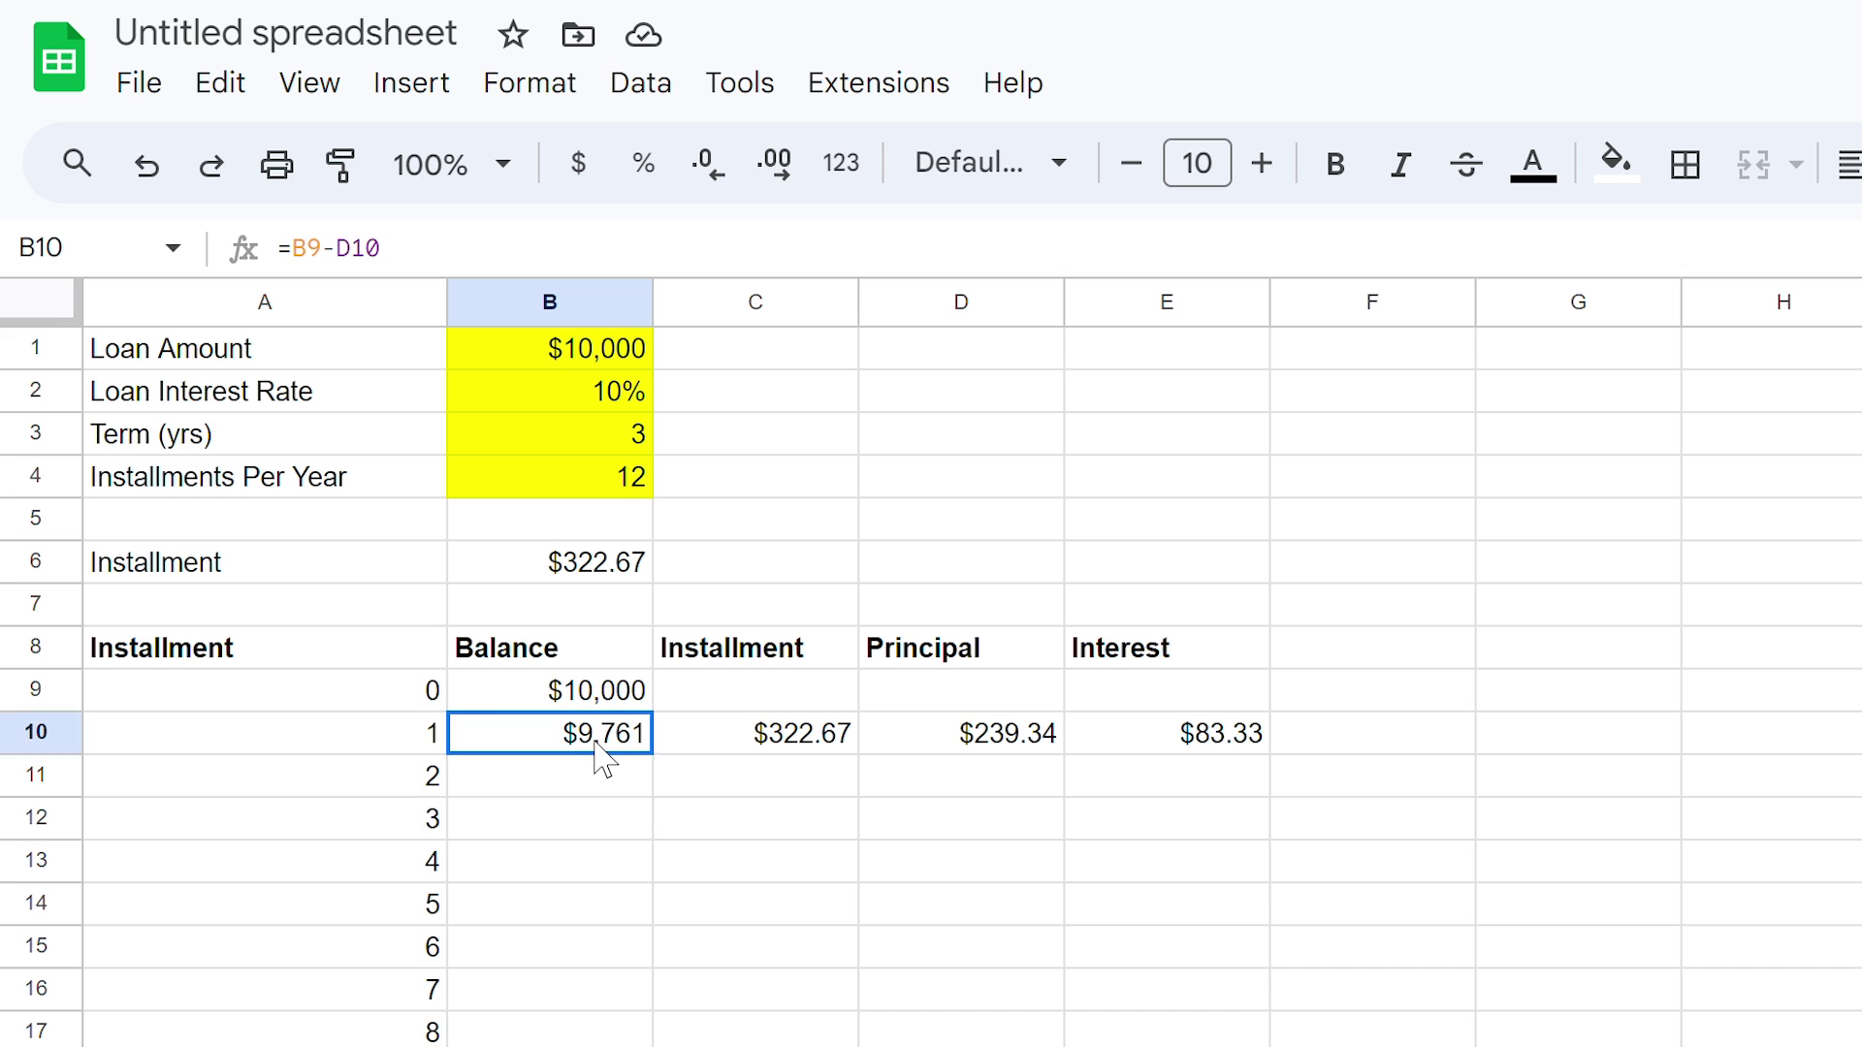
shift+click(1224, 747)
drag(1270, 755, 1208, 921)
click(960, 1034)
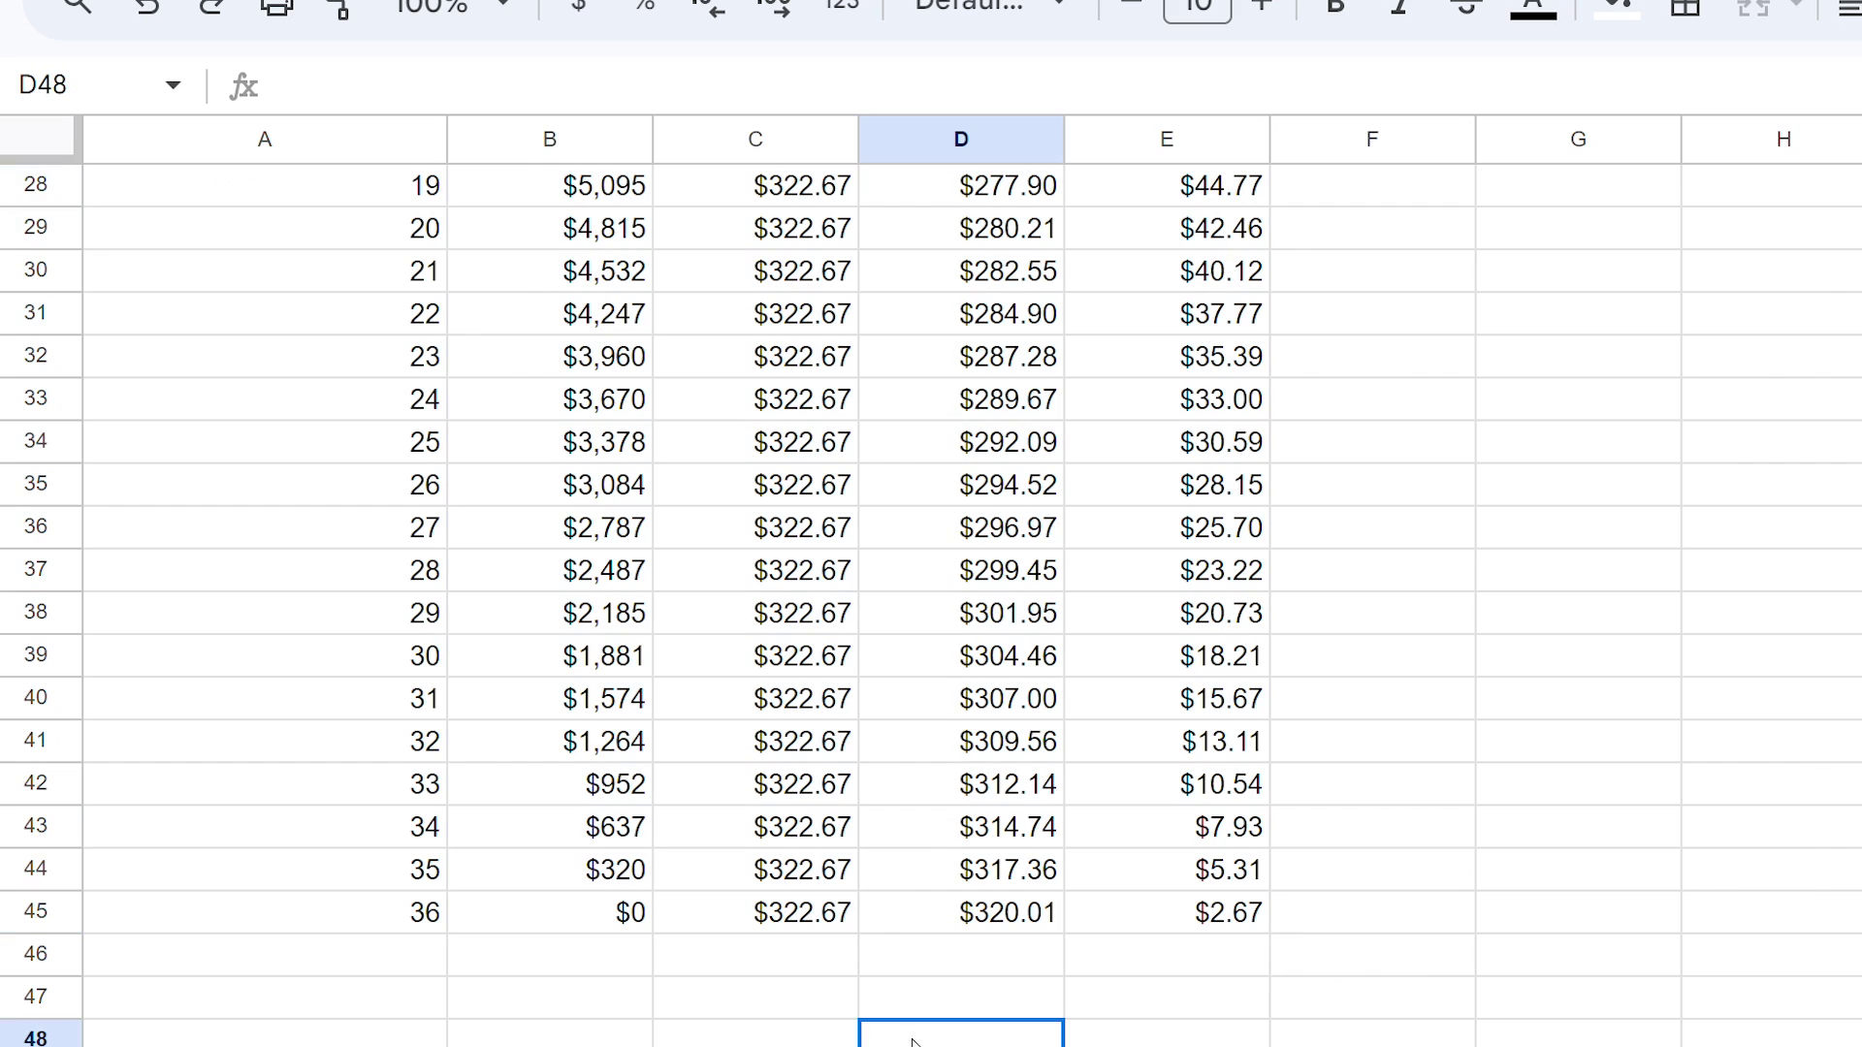
click(530, 919)
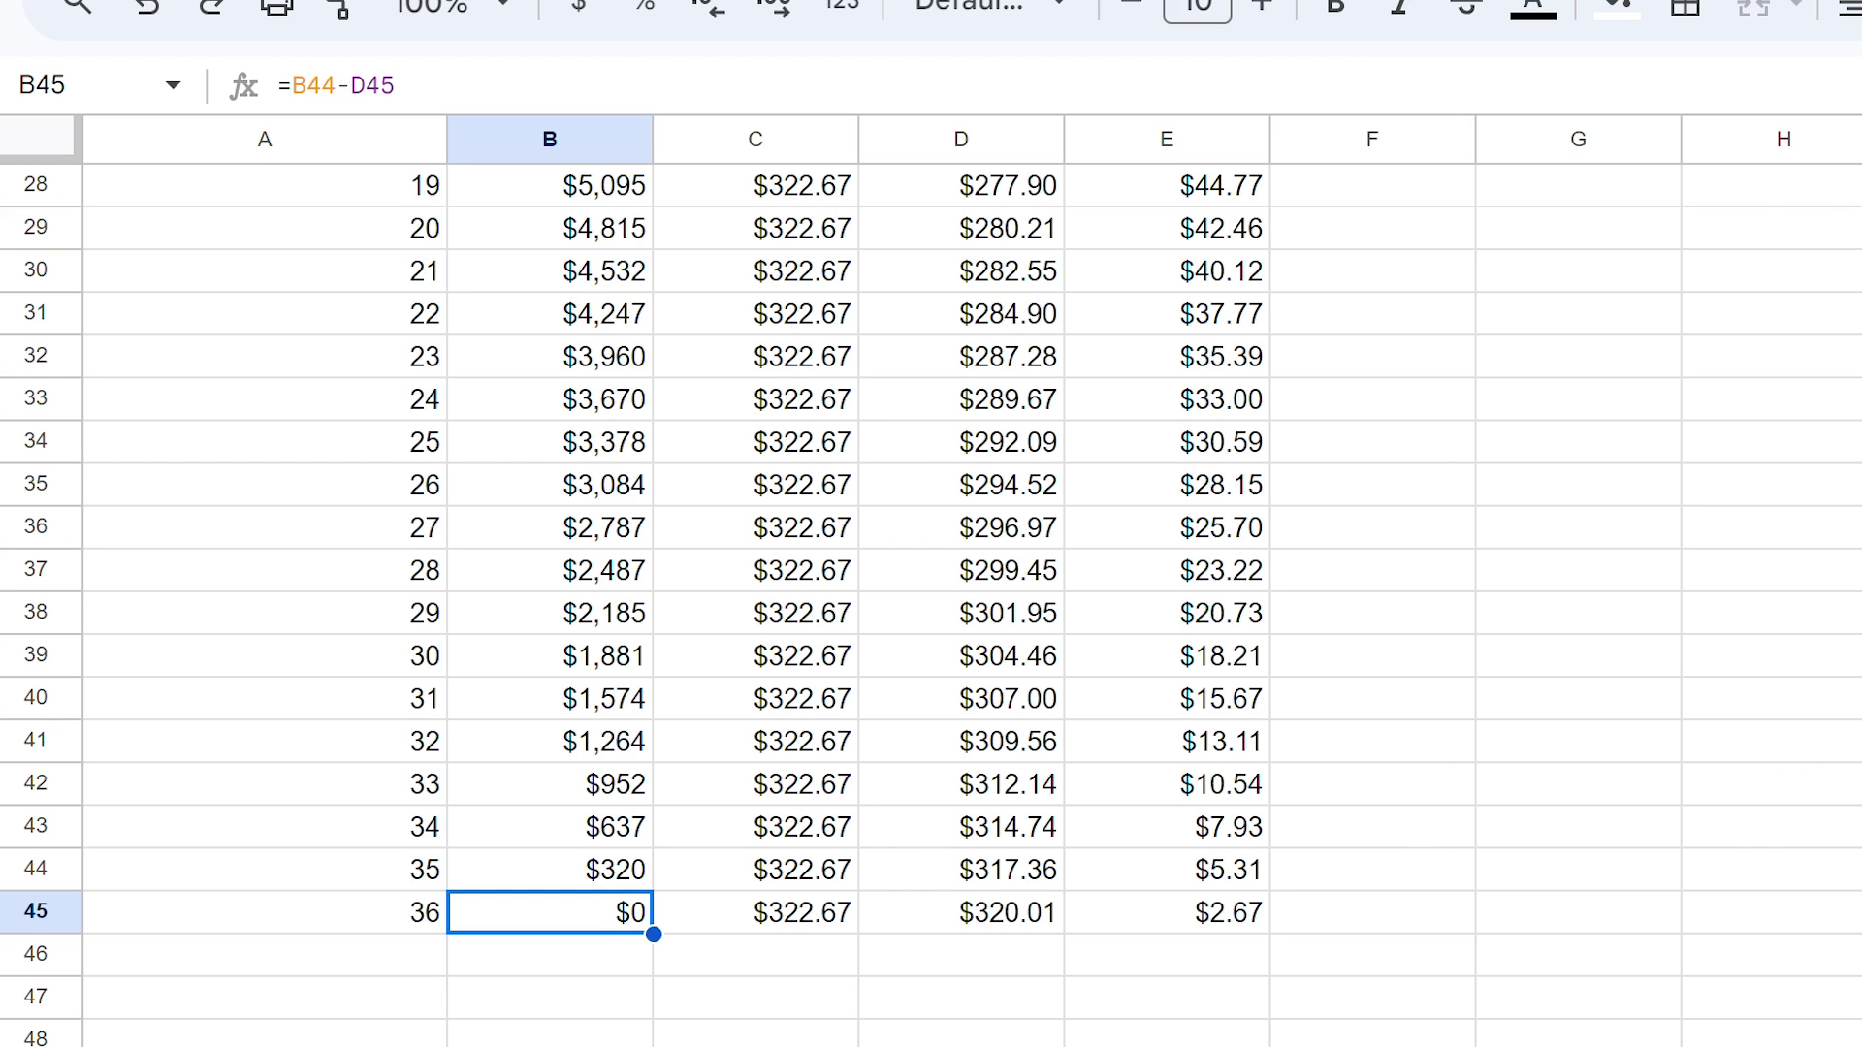
scroll(931, 582, up, 10)
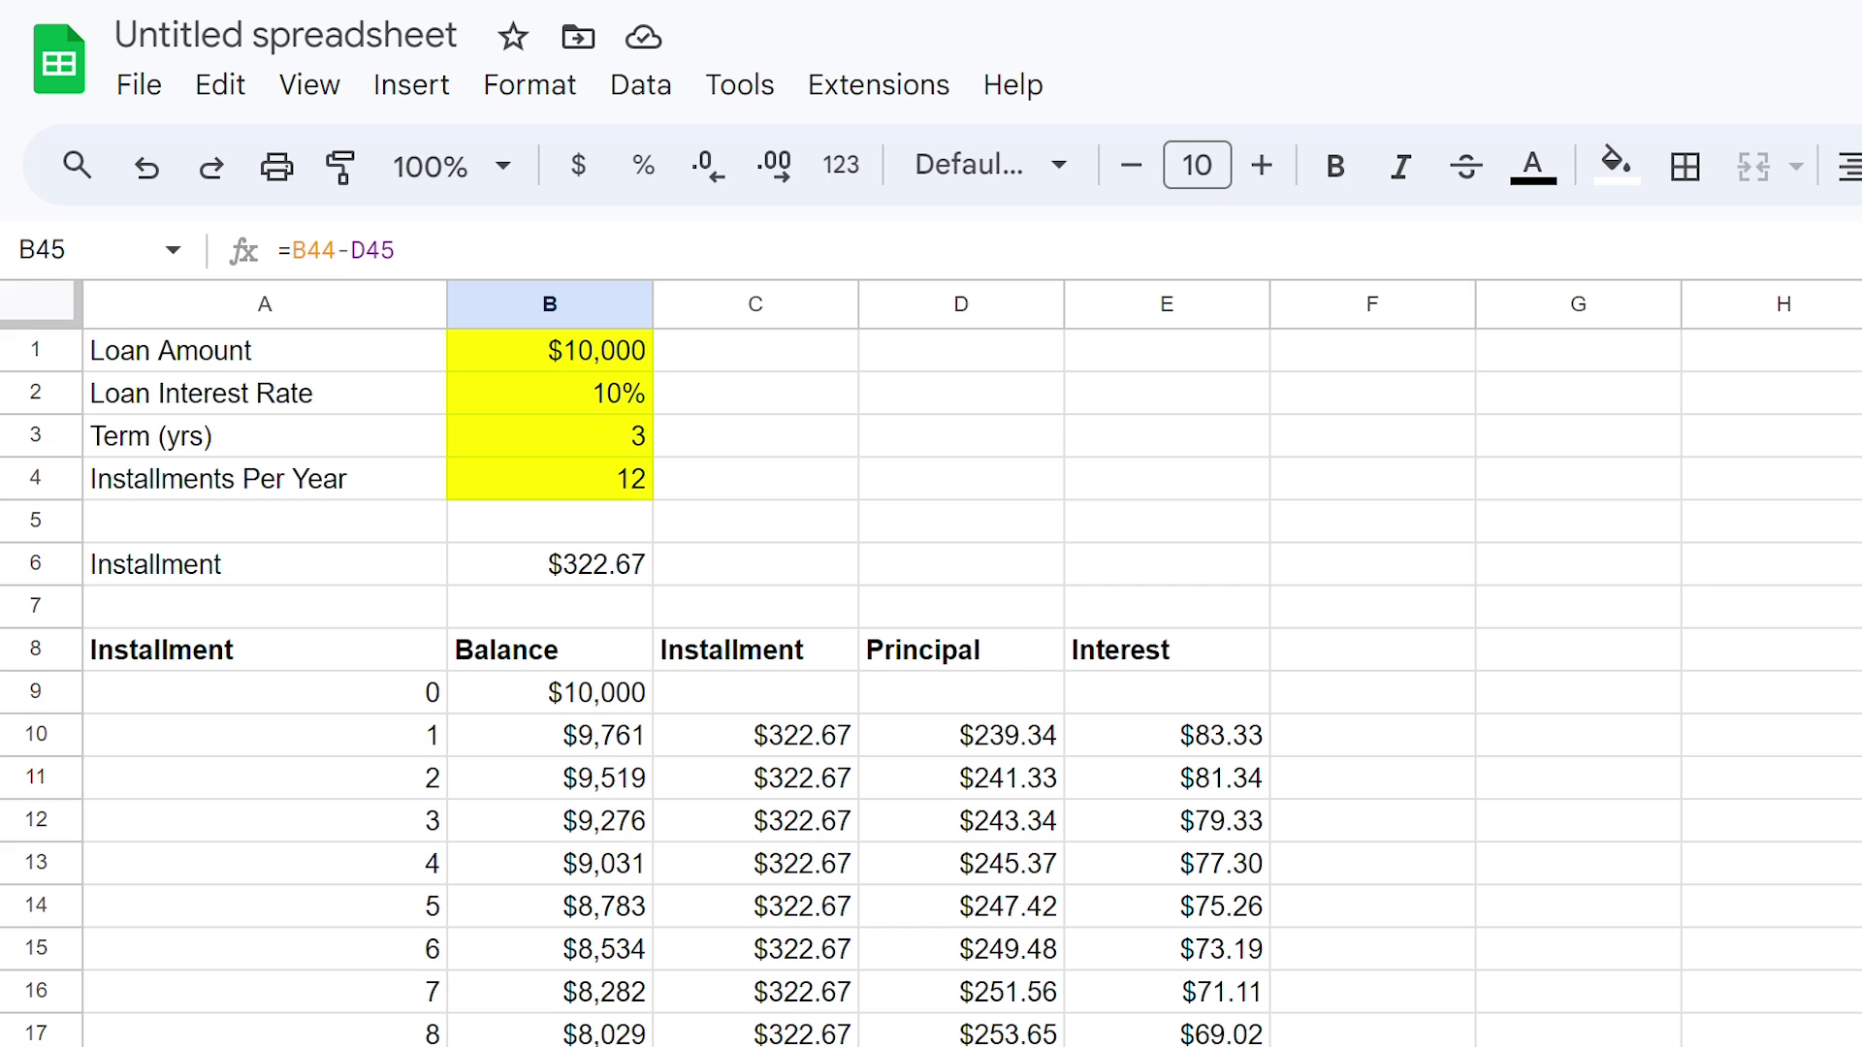
Change installments per year in B4 to 52, giving a $74.26 installment
click(645, 490)
text(52)
key(Return)
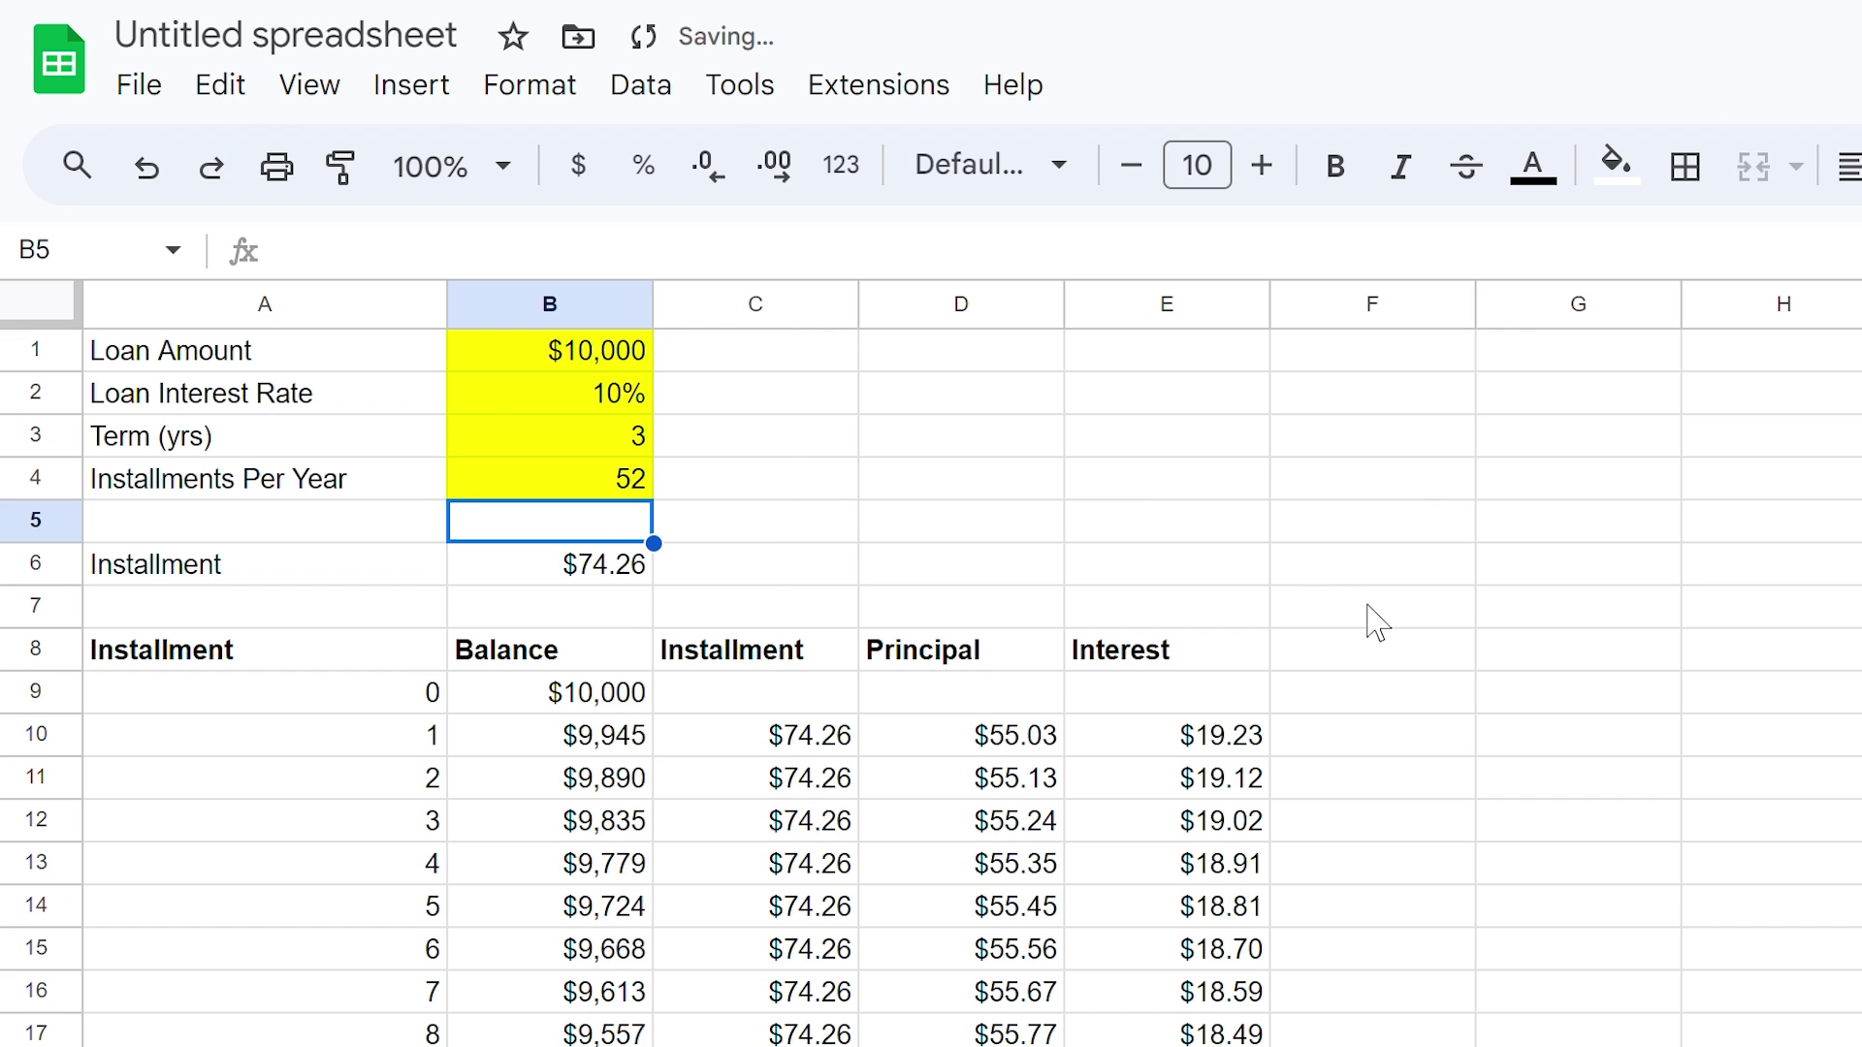
scroll(1358, 650, down, 20)
scroll(1341, 689, down, 20)
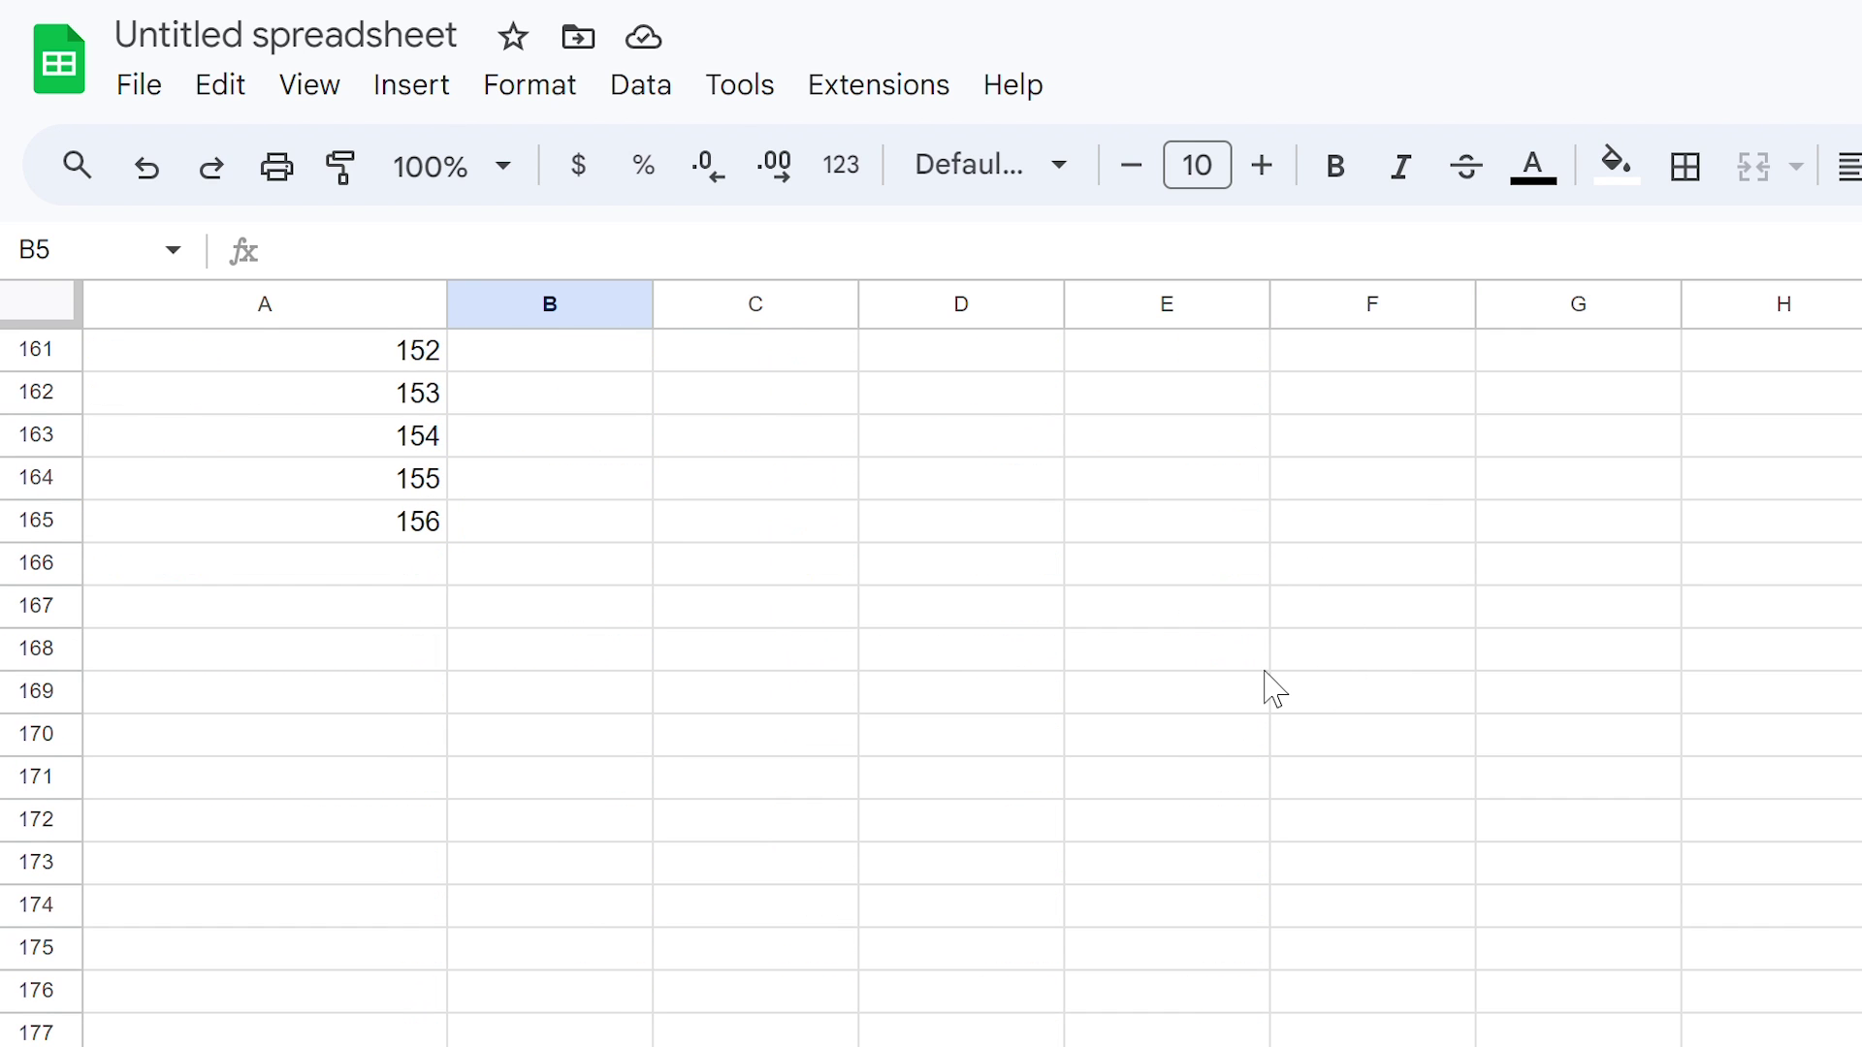
scroll(1271, 688, up, 20)
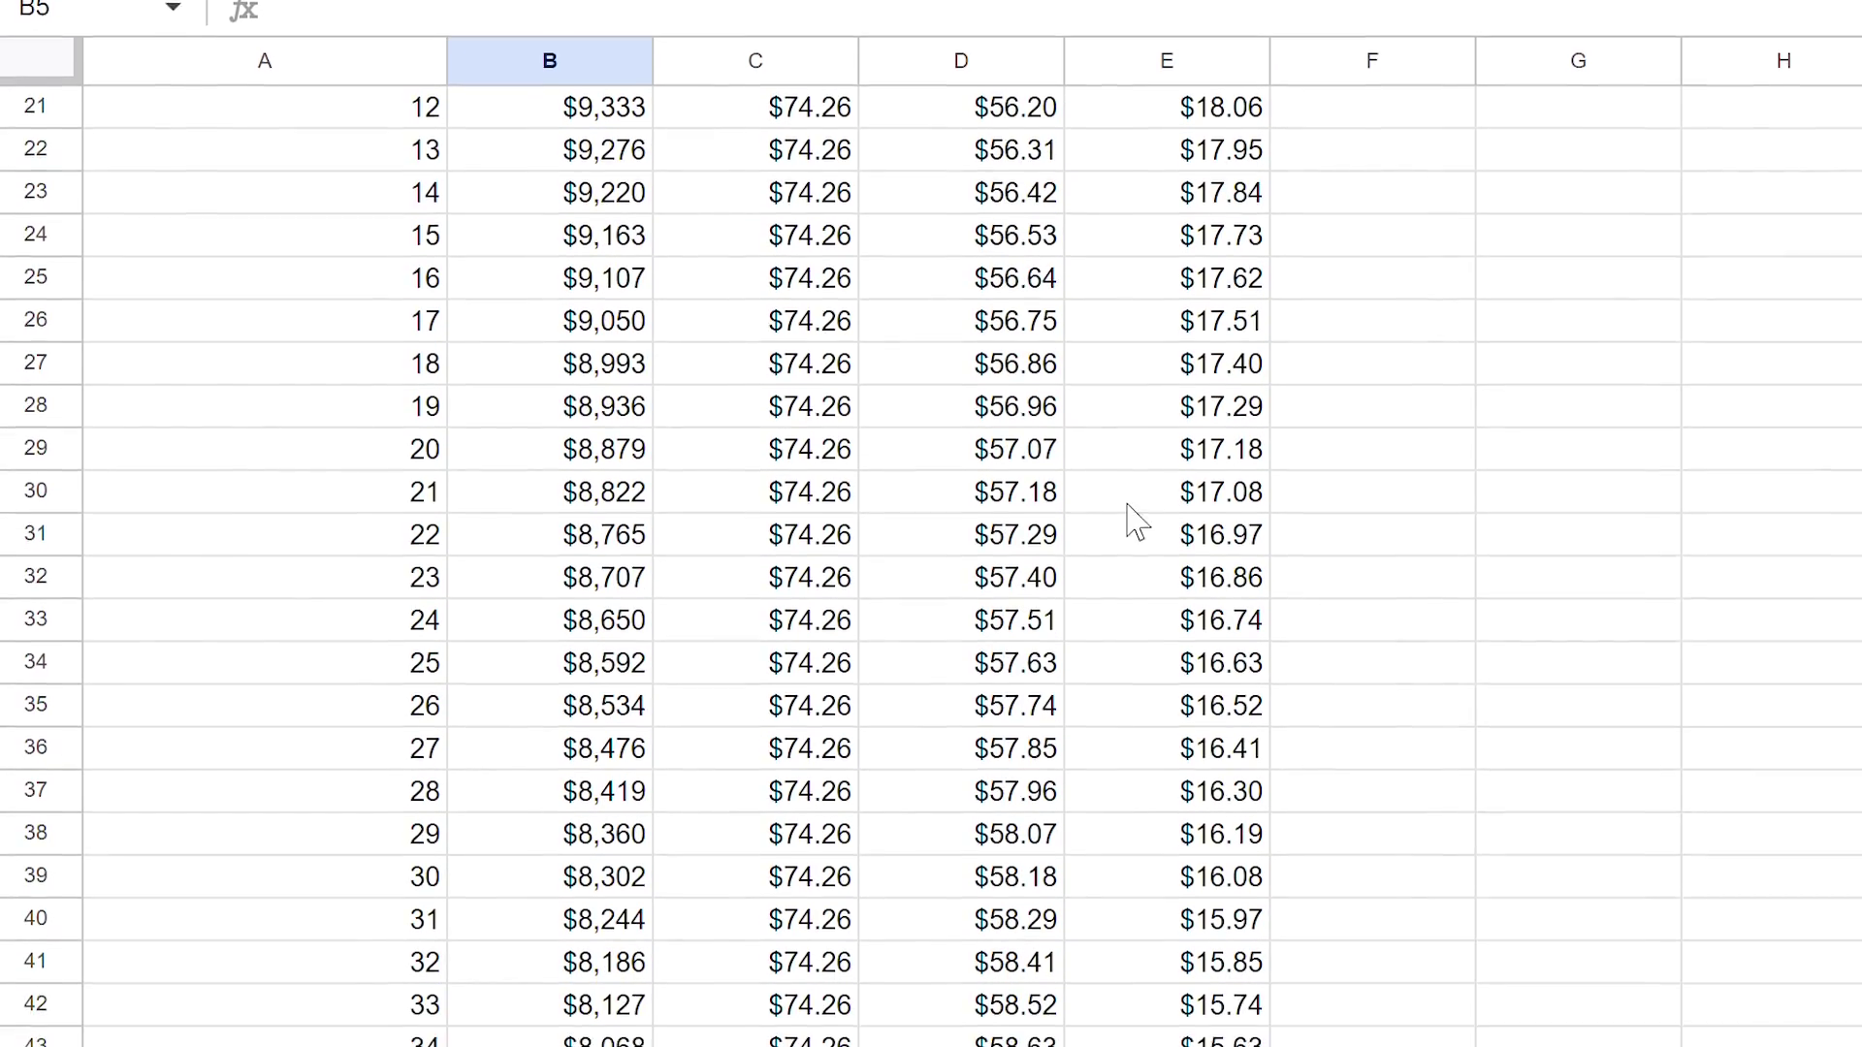
Extend B45:E45 down to row 165 so the balance reaches $0 at installment 156
click(630, 912)
shift+click(1203, 917)
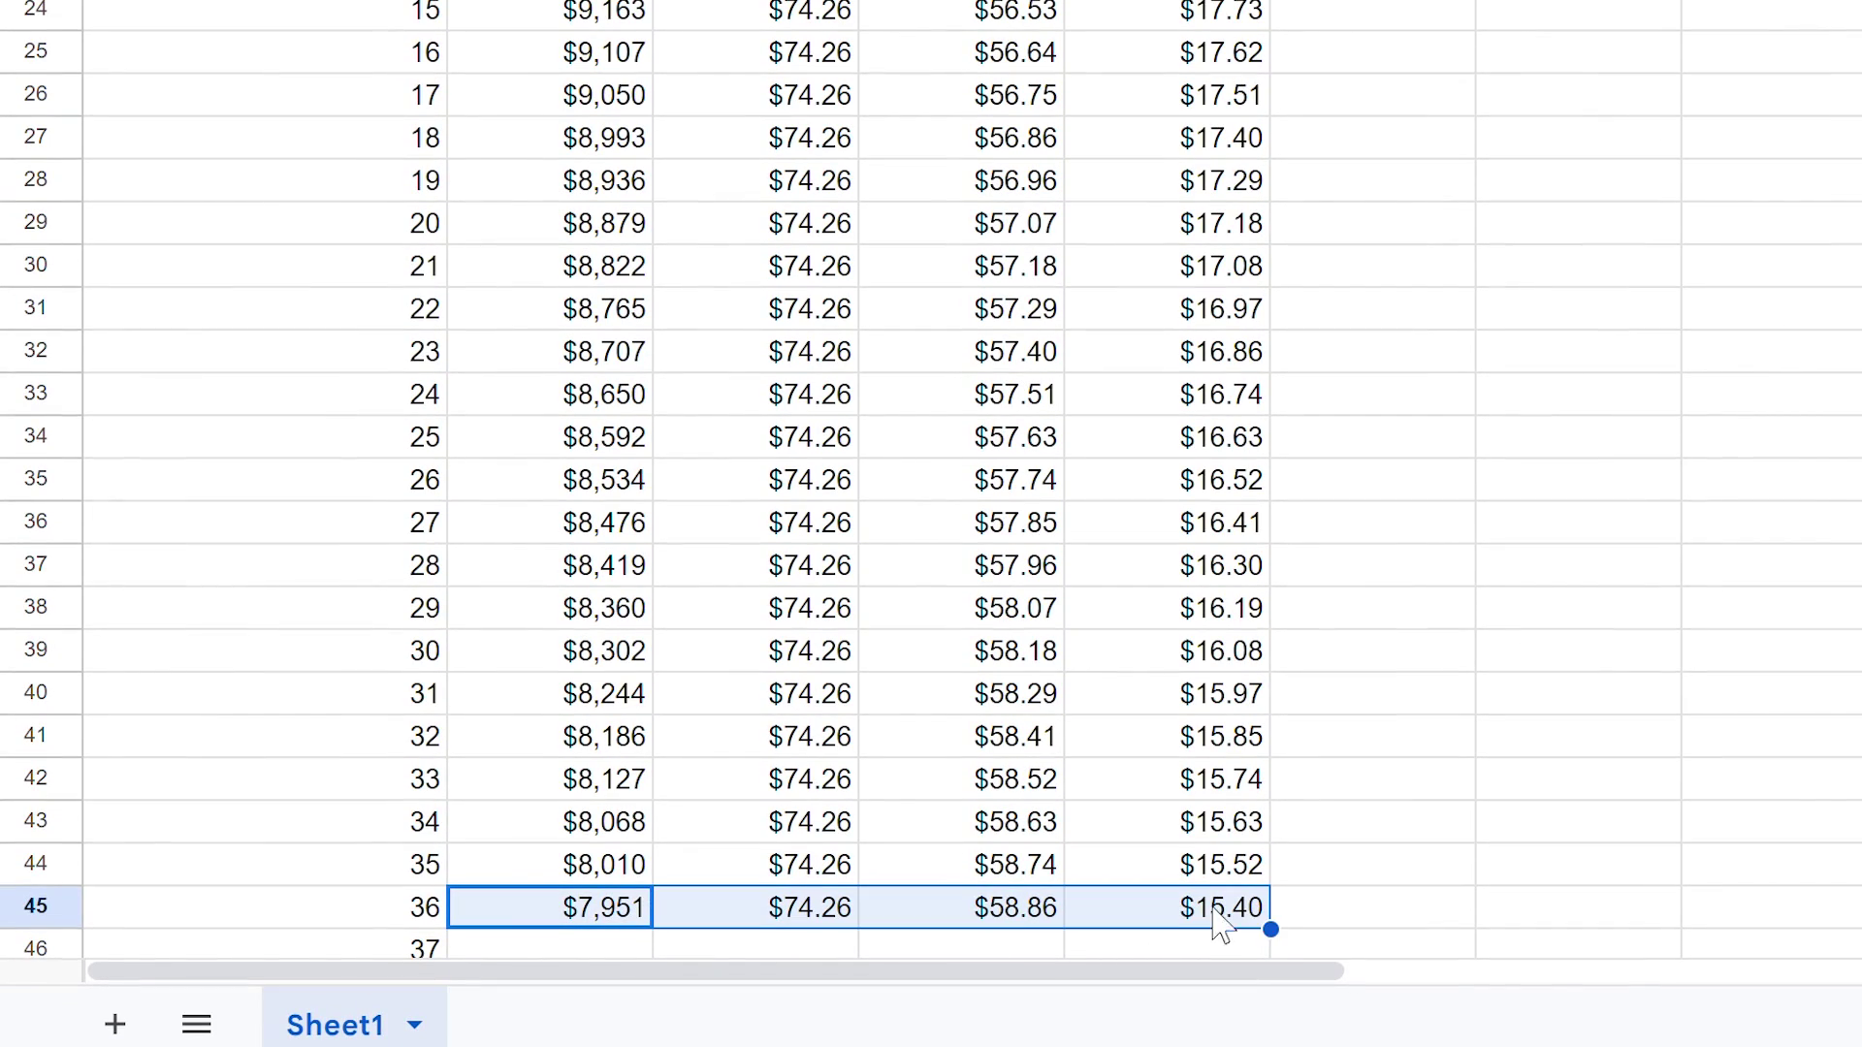
scroll(1334, 773, down, 20)
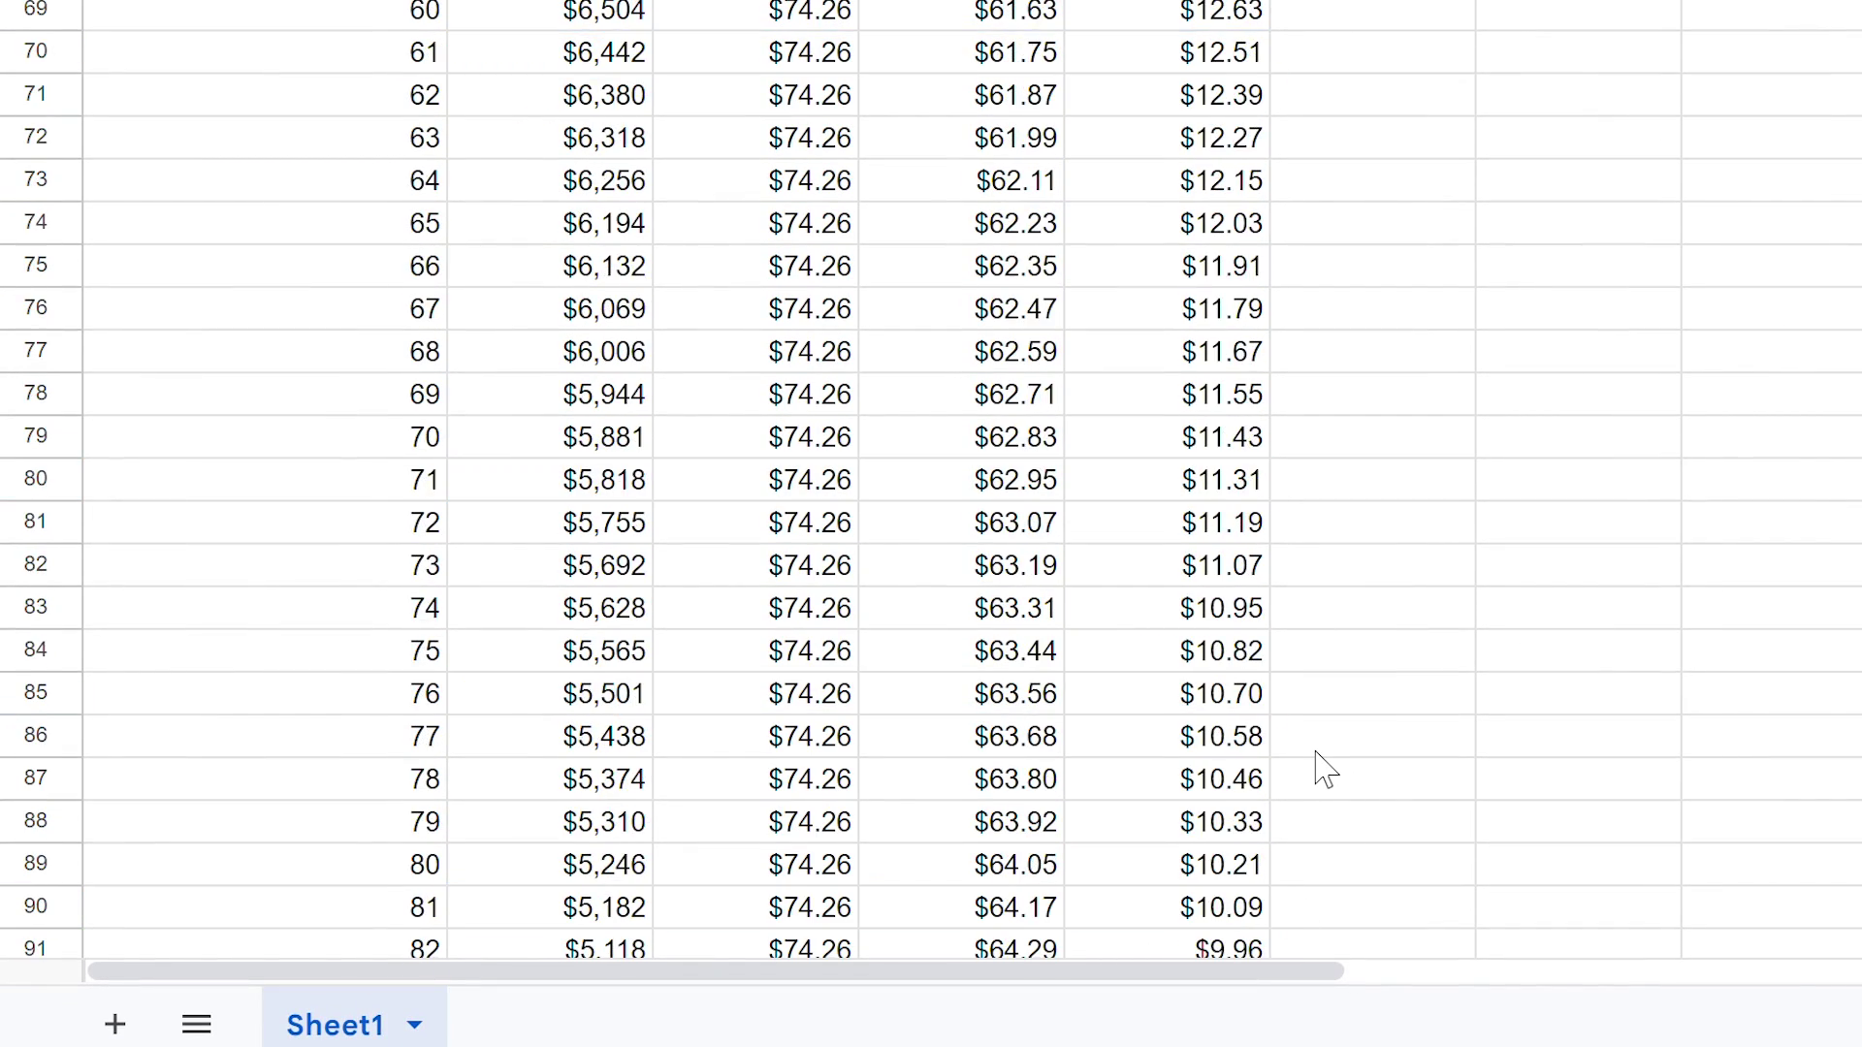
scroll(1319, 772, down, 20)
scroll(1176, 706, up, 5)
click(746, 609)
click(545, 477)
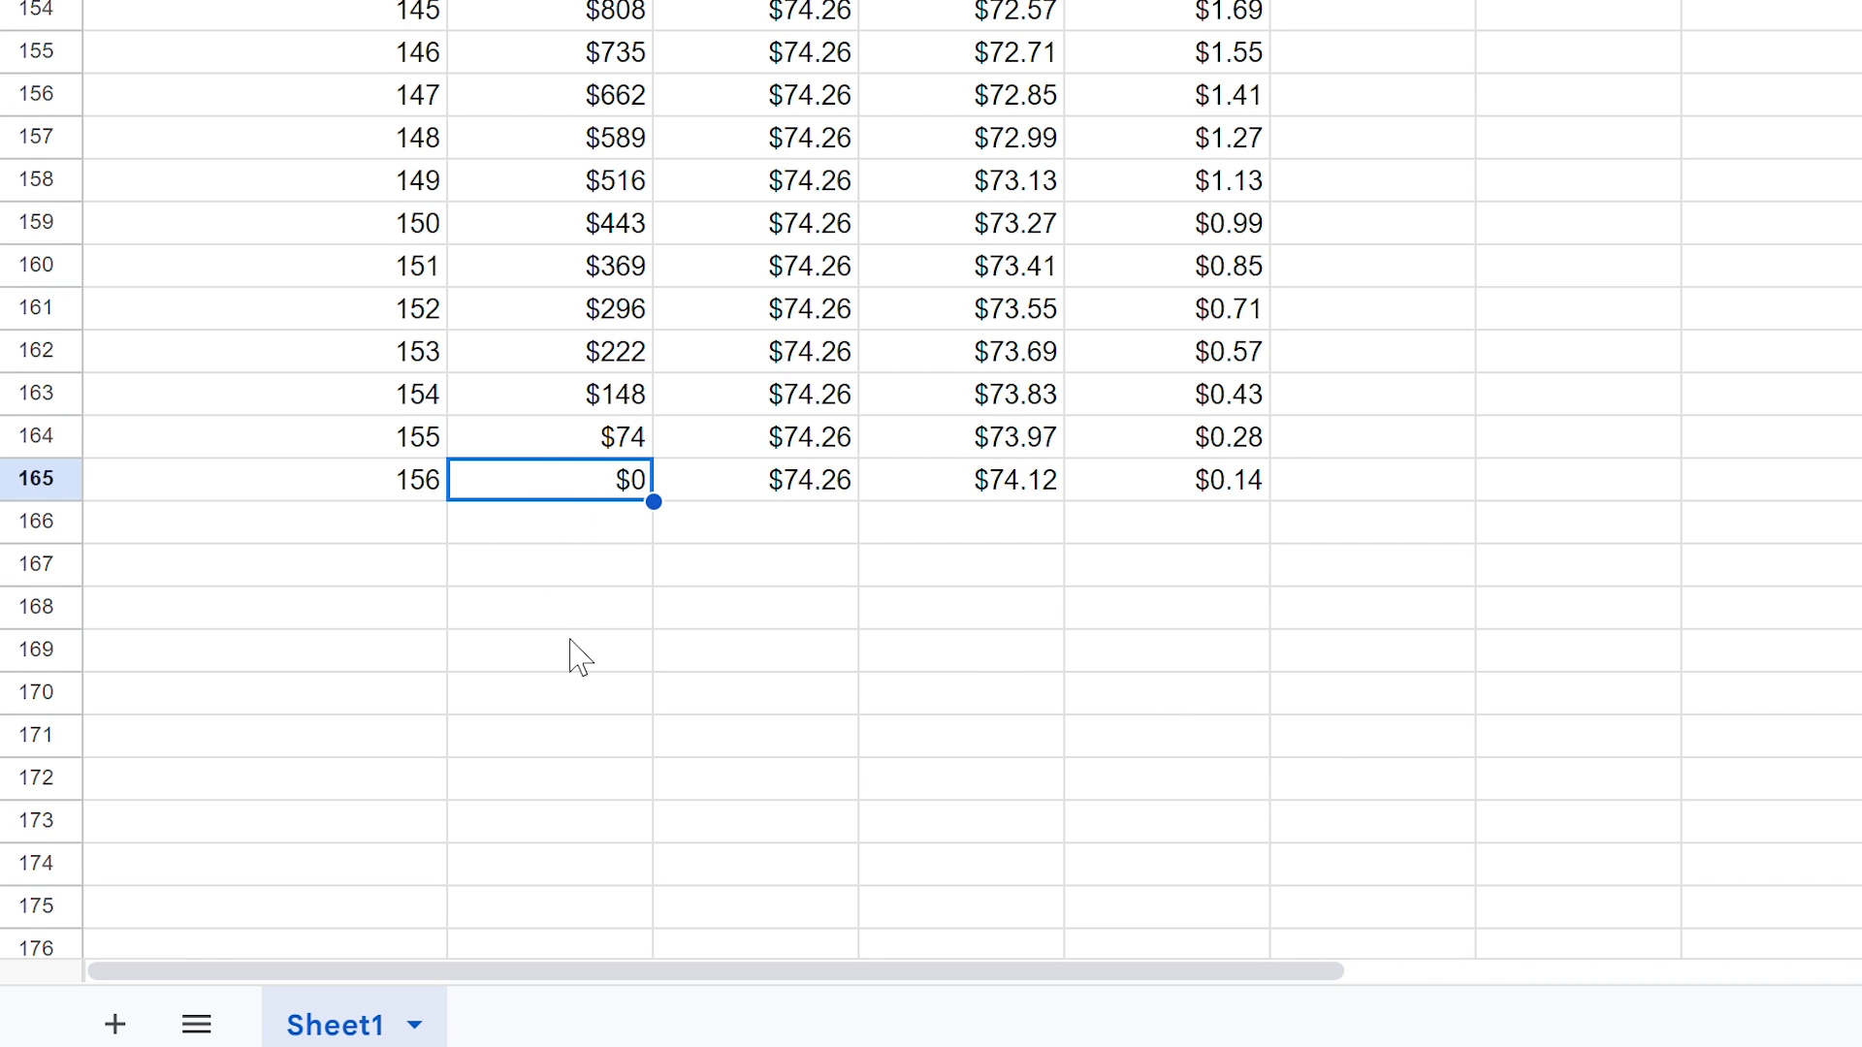